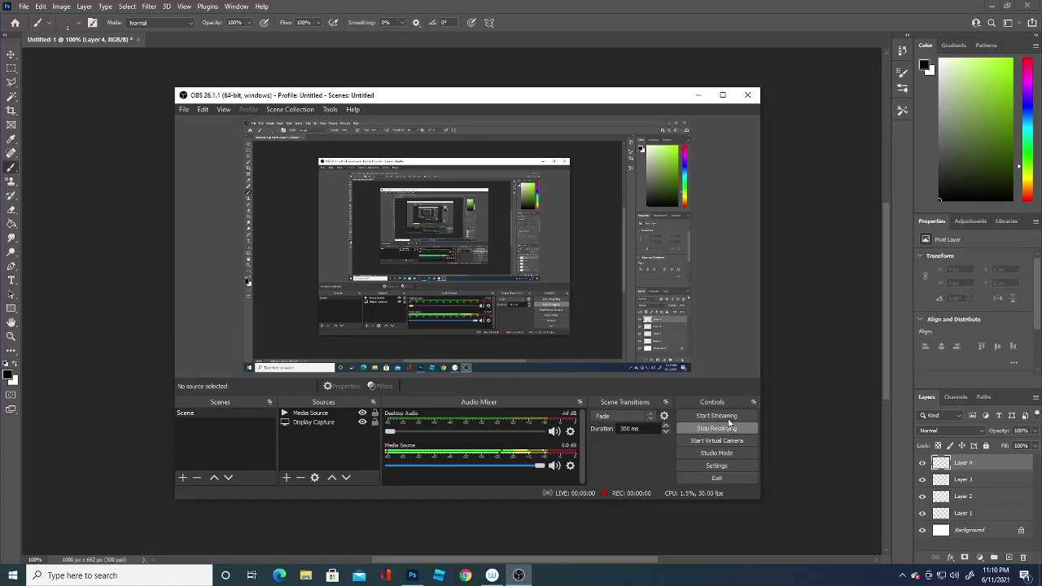
- Bring Photoshop in front of OBS so the canvas and its blue guide line show
{"action": "left_click", "coordinate": [817, 270]}
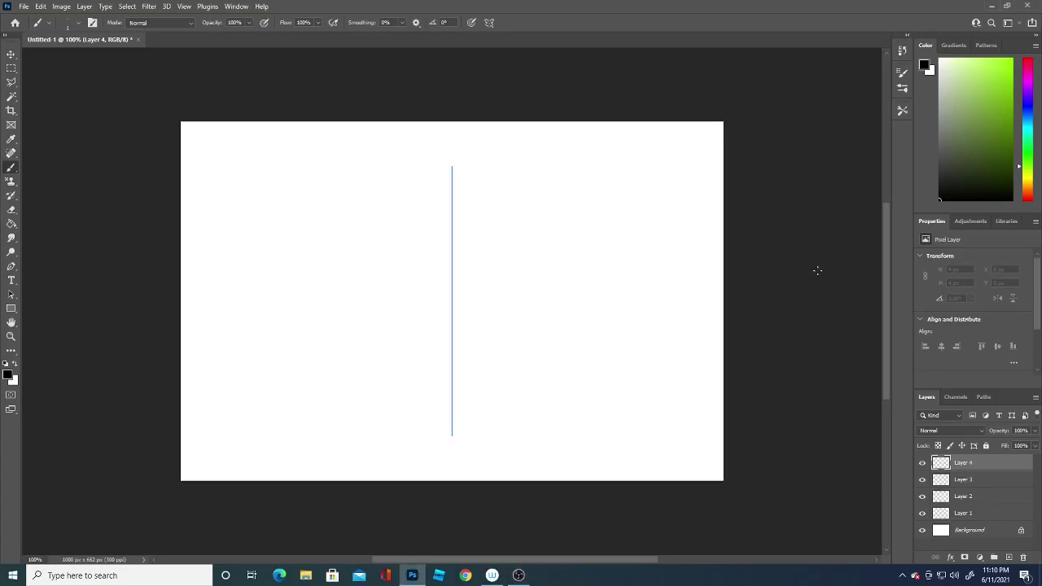
- Choose the Hard Round brush and draw mirrored eyebrows and eyes along the guide
{"action": "left_click", "coordinate": [78, 22]}
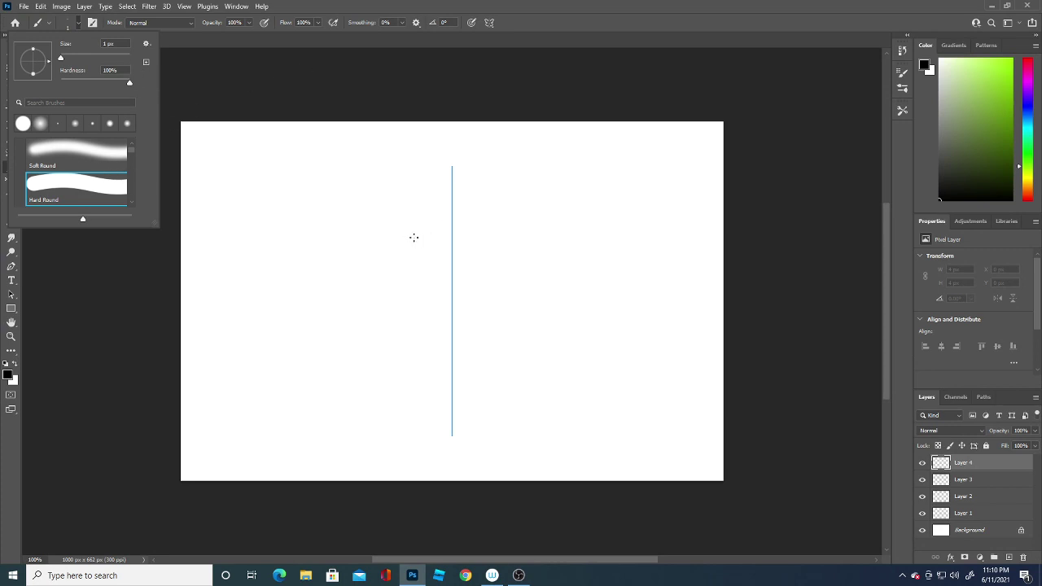
{"action": "left_click", "coordinate": [412, 234]}
{"action": "left_click_drag", "start_coordinate": [432, 230], "coordinate": [433, 231]}
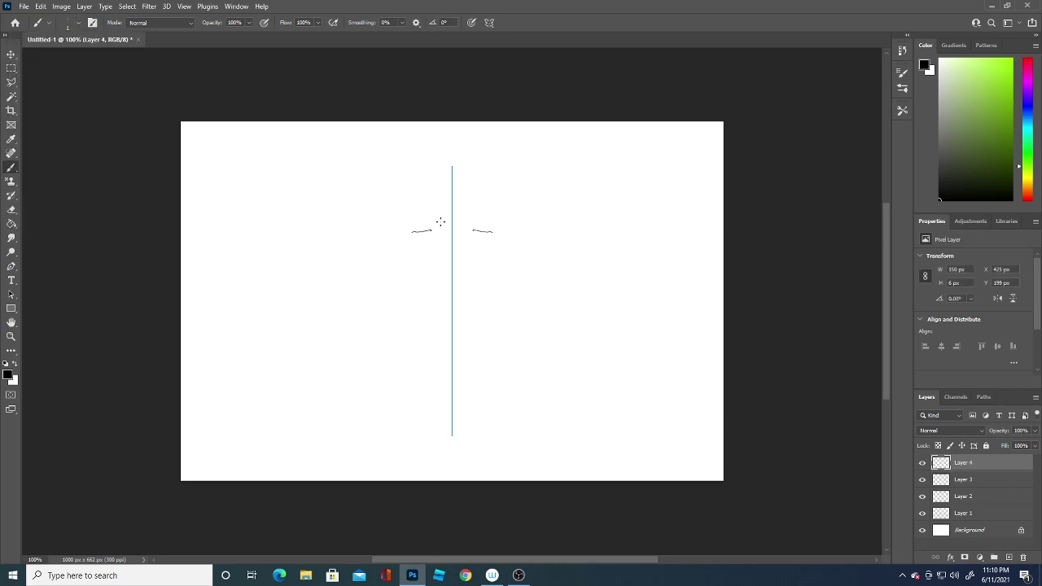
{"action": "key", "text": "ctrl+z"}
{"action": "left_click_drag", "start_coordinate": [459, 236], "coordinate": [487, 234]}
{"action": "left_click_drag", "start_coordinate": [427, 243], "coordinate": [441, 243]}
{"action": "left_click_drag", "start_coordinate": [429, 245], "coordinate": [445, 242]}
- Add the nose dot, lips, face sides, ears and neck lines
{"action": "left_click", "coordinate": [439, 290]}
{"action": "mouse_move", "coordinate": [446, 286]}
{"action": "left_mouse_down"}
{"action": "mouse_move", "coordinate": [456, 284]}
{"action": "mouse_move", "coordinate": [446, 296]}
{"action": "mouse_move", "coordinate": [461, 290]}
{"action": "left_mouse_up"}
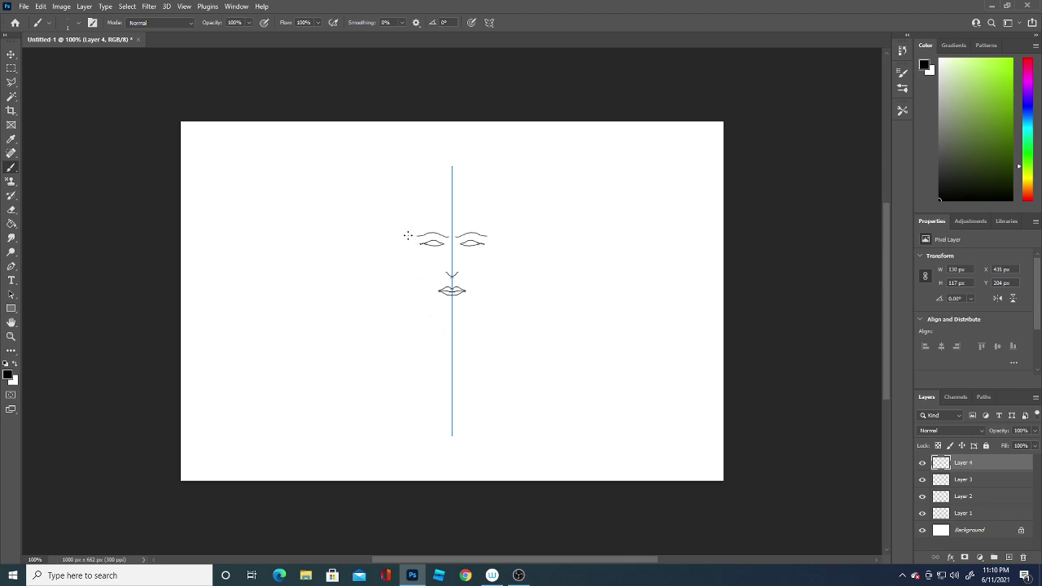
{"action": "mouse_move", "coordinate": [407, 238]}
{"action": "left_mouse_down"}
{"action": "mouse_move", "coordinate": [418, 299]}
{"action": "mouse_move", "coordinate": [439, 317]}
{"action": "mouse_move", "coordinate": [473, 314]}
{"action": "left_mouse_up"}
{"action": "key", "text": "ctrl+z"}
{"action": "mouse_move", "coordinate": [409, 231]}
{"action": "left_mouse_down"}
{"action": "mouse_move", "coordinate": [423, 292]}
{"action": "mouse_move", "coordinate": [449, 312]}
{"action": "left_mouse_up"}
{"action": "left_click_drag", "start_coordinate": [493, 239], "coordinate": [497, 254]}
{"action": "left_click_drag", "start_coordinate": [425, 298], "coordinate": [426, 318]}
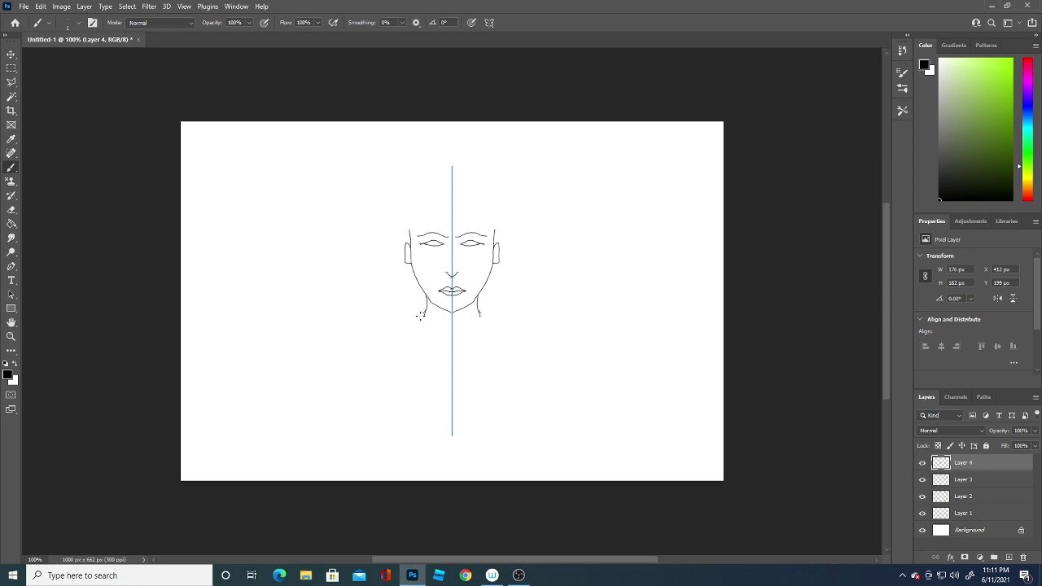
- Draw mirrored shoulders, a V-shaped collar and arm lines down to the canvas bottom
{"action": "mouse_move", "coordinate": [424, 314]}
{"action": "left_mouse_down"}
{"action": "mouse_move", "coordinate": [412, 321]}
{"action": "mouse_move", "coordinate": [451, 342]}
{"action": "mouse_move", "coordinate": [415, 327]}
{"action": "mouse_move", "coordinate": [451, 366]}
{"action": "left_mouse_up"}
{"action": "left_click_drag", "start_coordinate": [491, 320], "coordinate": [543, 319]}
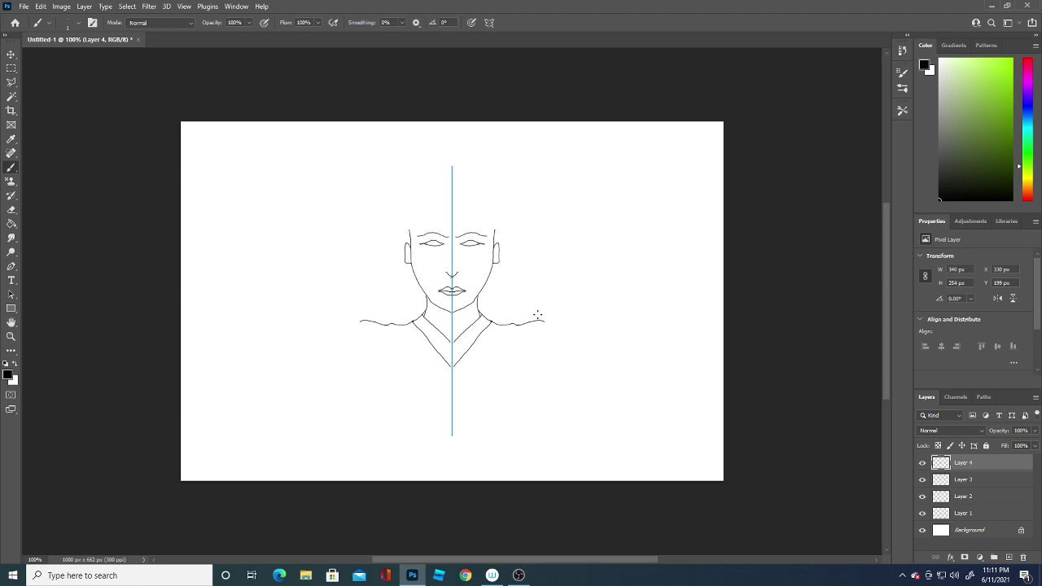
{"action": "key", "text": "ctrl+z"}
{"action": "mouse_move", "coordinate": [412, 321]}
{"action": "left_mouse_down"}
{"action": "mouse_move", "coordinate": [351, 350]}
{"action": "mouse_move", "coordinate": [348, 431]}
{"action": "left_mouse_up"}
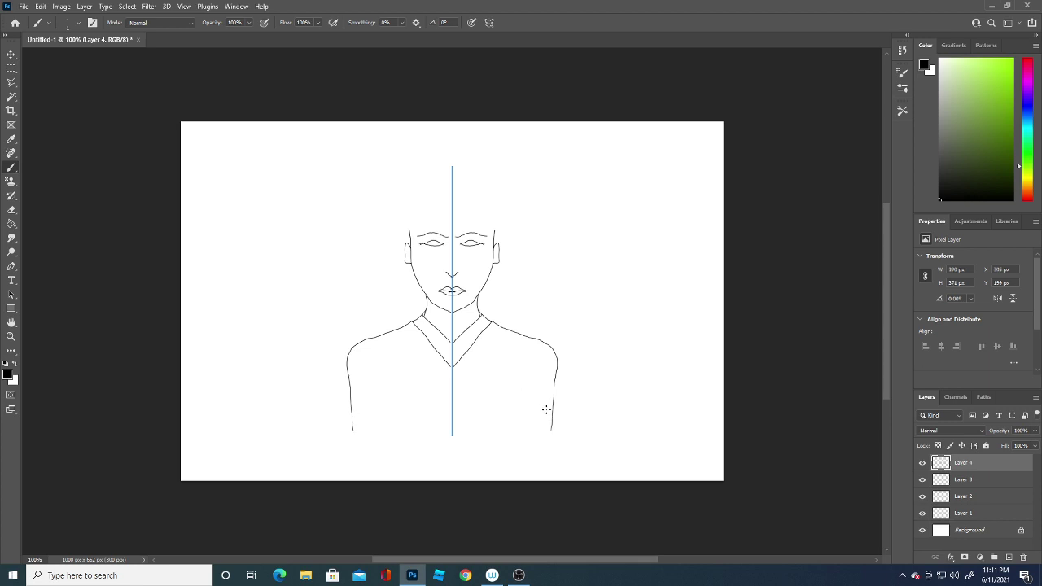
{"action": "left_click_drag", "start_coordinate": [547, 430], "coordinate": [535, 481]}
{"action": "left_click_drag", "start_coordinate": [510, 381], "coordinate": [499, 487]}
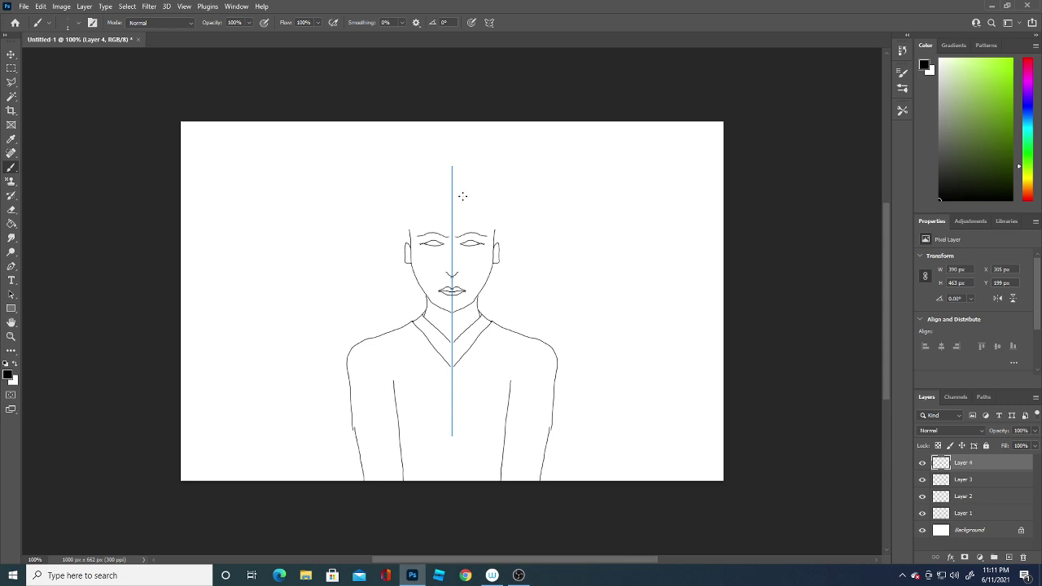
{"action": "left_click", "coordinate": [489, 22]}
- Turn symmetry off and draw hair strands sweeping from the crown toward the right ear
{"action": "left_click", "coordinate": [541, 38]}
{"action": "left_click_drag", "start_coordinate": [432, 199], "coordinate": [493, 241]}
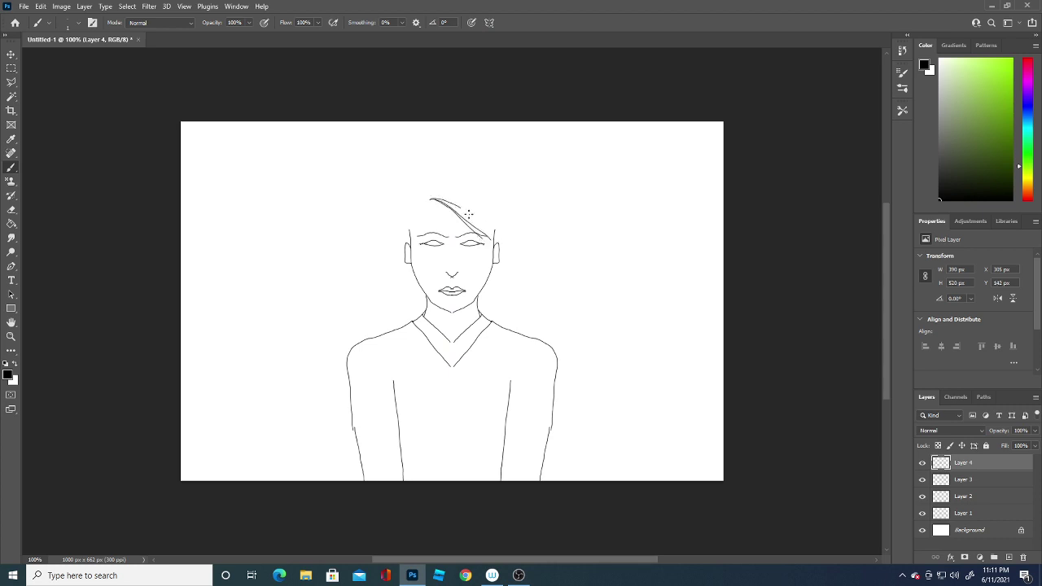
{"action": "left_click_drag", "start_coordinate": [431, 199], "coordinate": [495, 235]}
{"action": "left_click_drag", "start_coordinate": [445, 196], "coordinate": [504, 230]}
{"action": "mouse_move", "coordinate": [426, 194]}
{"action": "left_mouse_down"}
{"action": "mouse_move", "coordinate": [464, 198]}
{"action": "mouse_move", "coordinate": [508, 234]}
{"action": "left_mouse_up"}
{"action": "mouse_move", "coordinate": [413, 186]}
{"action": "left_mouse_down"}
{"action": "mouse_move", "coordinate": [393, 214]}
{"action": "mouse_move", "coordinate": [407, 236]}
{"action": "left_mouse_up"}
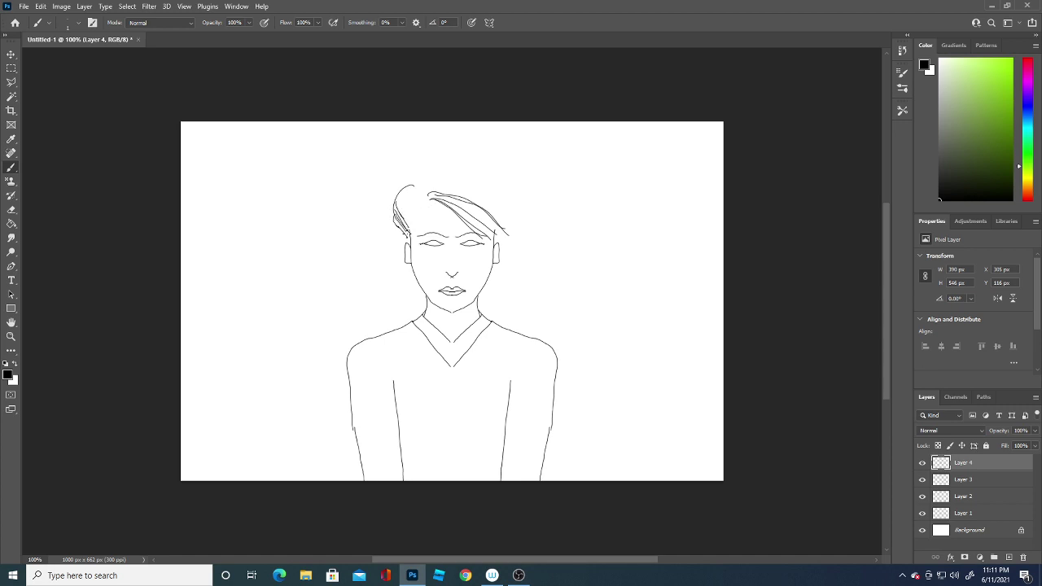
- Add long strands across the top and sides of the hair, and shade the left sideburn
{"action": "mouse_move", "coordinate": [424, 195]}
{"action": "left_mouse_down"}
{"action": "mouse_move", "coordinate": [470, 192]}
{"action": "mouse_move", "coordinate": [515, 213]}
{"action": "left_mouse_up"}
{"action": "left_click_drag", "start_coordinate": [445, 189], "coordinate": [508, 213]}
{"action": "left_click_drag", "start_coordinate": [436, 184], "coordinate": [511, 198]}
{"action": "mouse_move", "coordinate": [415, 189]}
{"action": "left_mouse_down"}
{"action": "mouse_move", "coordinate": [394, 222]}
{"action": "mouse_move", "coordinate": [407, 231]}
{"action": "left_mouse_up"}
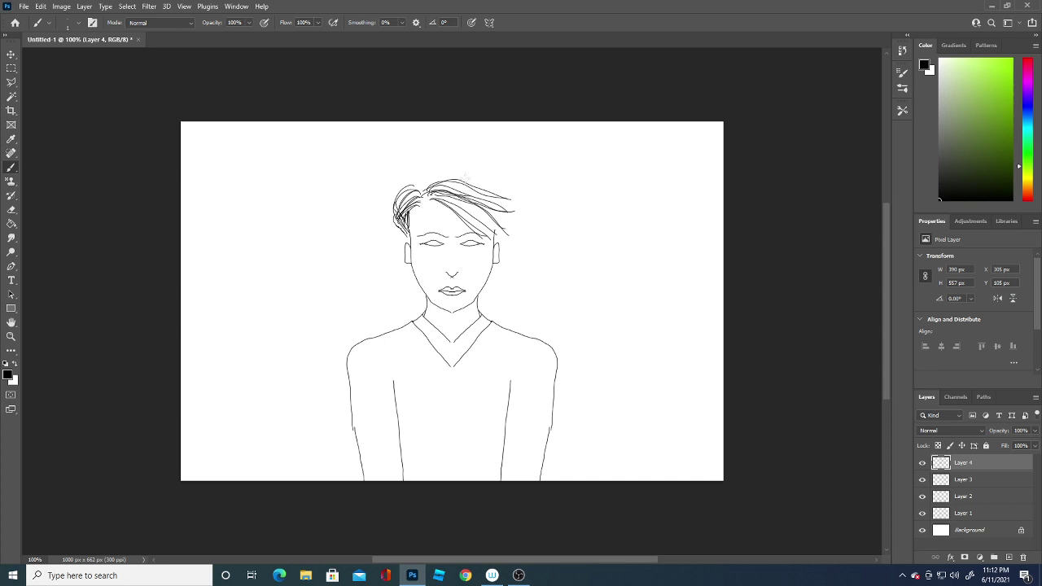
{"action": "left_click_drag", "start_coordinate": [441, 193], "coordinate": [506, 224]}
{"action": "left_click_drag", "start_coordinate": [430, 197], "coordinate": [505, 229]}
{"action": "mouse_move", "coordinate": [444, 200]}
{"action": "left_mouse_down"}
{"action": "mouse_move", "coordinate": [509, 232]}
{"action": "mouse_move", "coordinate": [452, 176]}
{"action": "mouse_move", "coordinate": [523, 208]}
{"action": "left_mouse_up"}
{"action": "mouse_move", "coordinate": [425, 186]}
{"action": "left_mouse_down"}
{"action": "mouse_move", "coordinate": [447, 169]}
{"action": "mouse_move", "coordinate": [523, 202]}
{"action": "left_mouse_up"}
{"action": "mouse_move", "coordinate": [419, 179]}
{"action": "left_mouse_down"}
{"action": "mouse_move", "coordinate": [392, 216]}
{"action": "mouse_move", "coordinate": [400, 211]}
{"action": "left_mouse_up"}
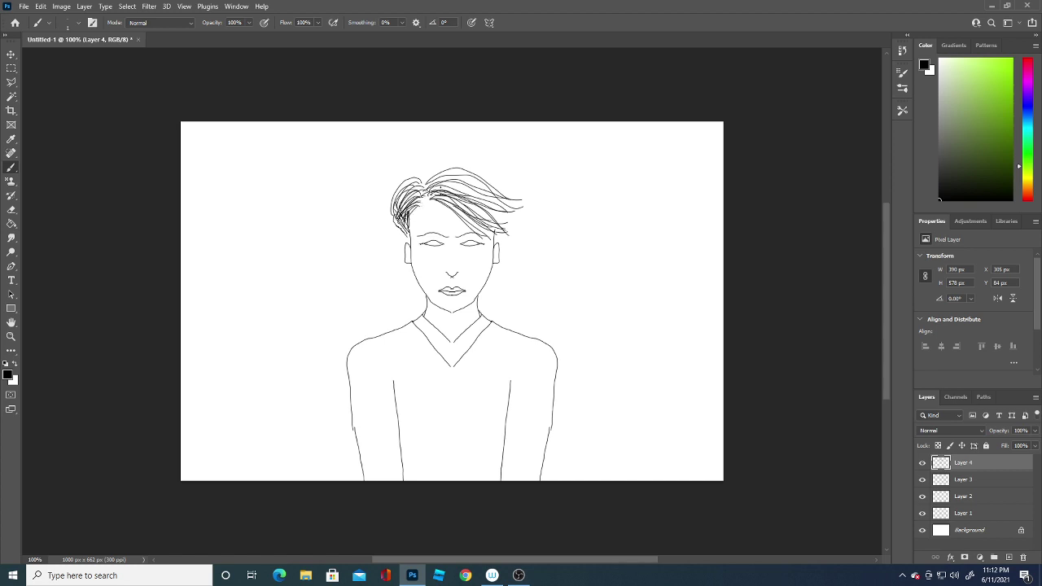
{"action": "mouse_move", "coordinate": [453, 185]}
{"action": "left_mouse_down"}
{"action": "mouse_move", "coordinate": [514, 210]}
{"action": "mouse_move", "coordinate": [492, 240]}
{"action": "left_mouse_up"}
{"action": "left_click_drag", "start_coordinate": [397, 226], "coordinate": [410, 245]}
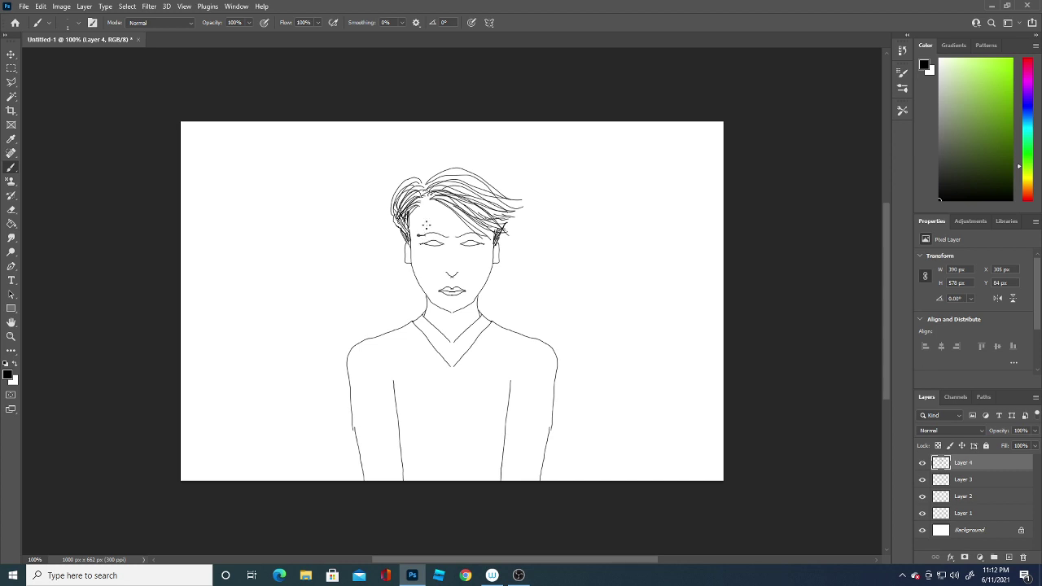
- Restore the last used symmetry guide and commit it
{"action": "left_click", "coordinate": [489, 22]}
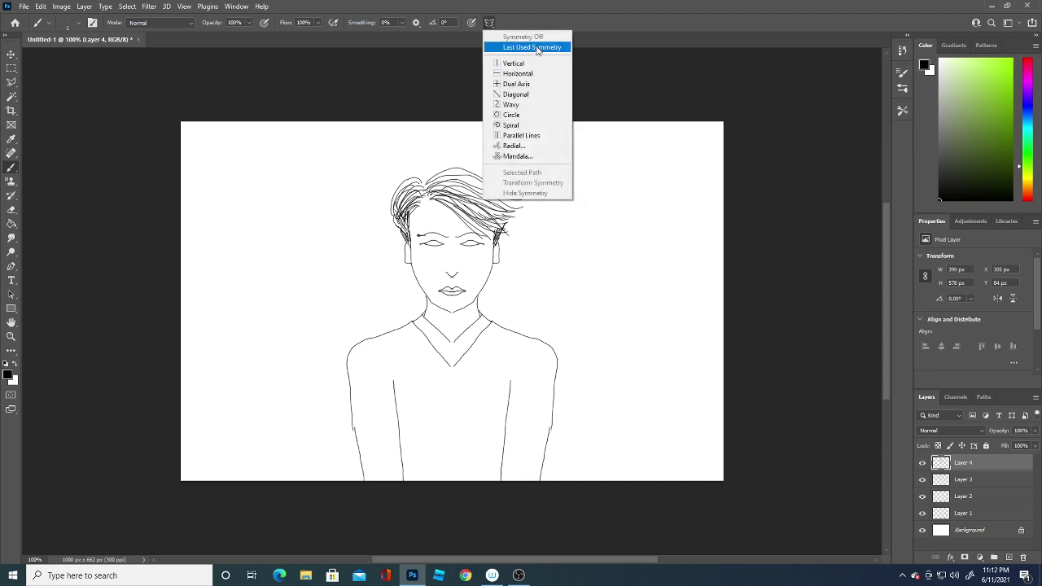
{"action": "left_click", "coordinate": [532, 49]}
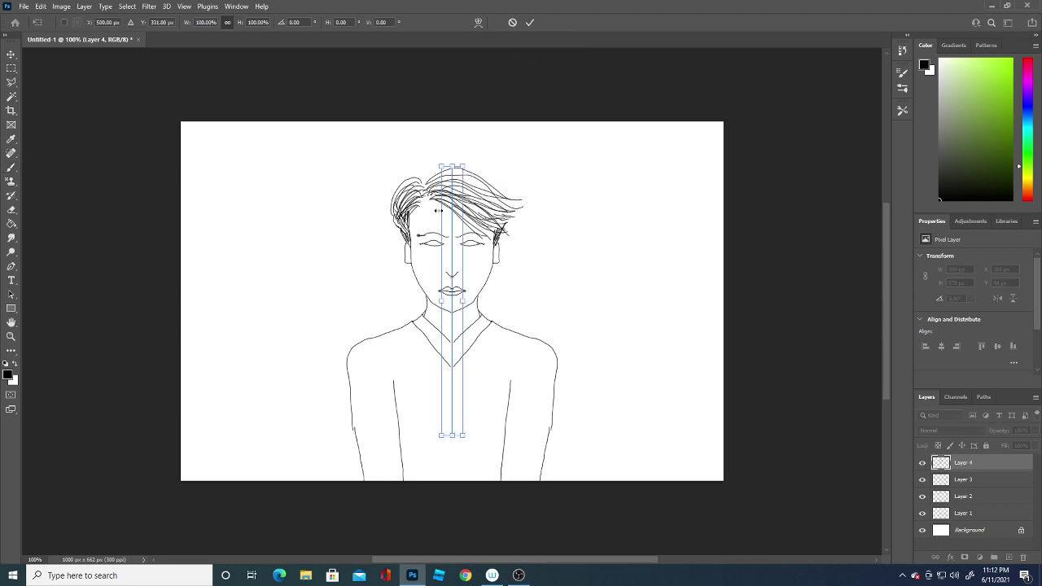
{"action": "key", "text": "Return"}
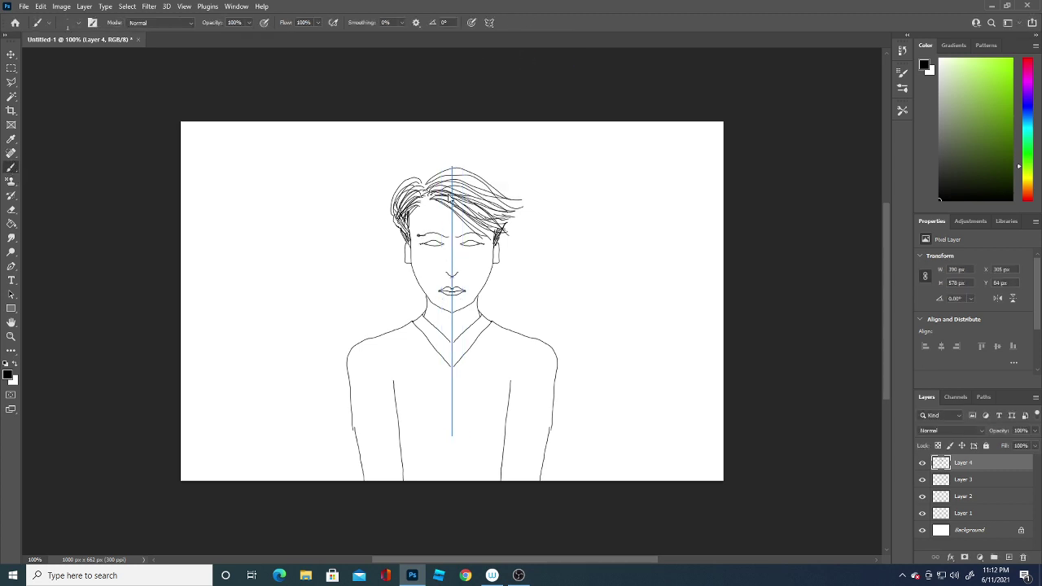
- Darken both eyebrows, add central hair strands and redraw the inner arm lines
{"action": "left_click_drag", "start_coordinate": [418, 236], "coordinate": [430, 236]}
{"action": "left_click_drag", "start_coordinate": [470, 235], "coordinate": [459, 237]}
{"action": "left_click_drag", "start_coordinate": [439, 188], "coordinate": [460, 220]}
{"action": "left_click_drag", "start_coordinate": [394, 384], "coordinate": [414, 492]}
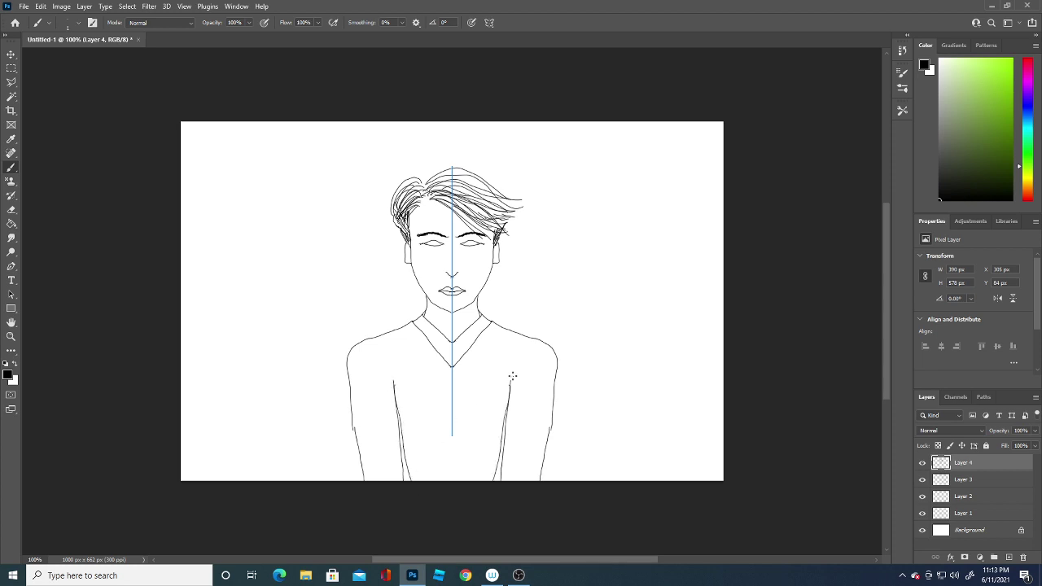
- Fill Layer 3 with light green #b2cc8c using the Paint Bucket
{"action": "left_click", "coordinate": [984, 483]}
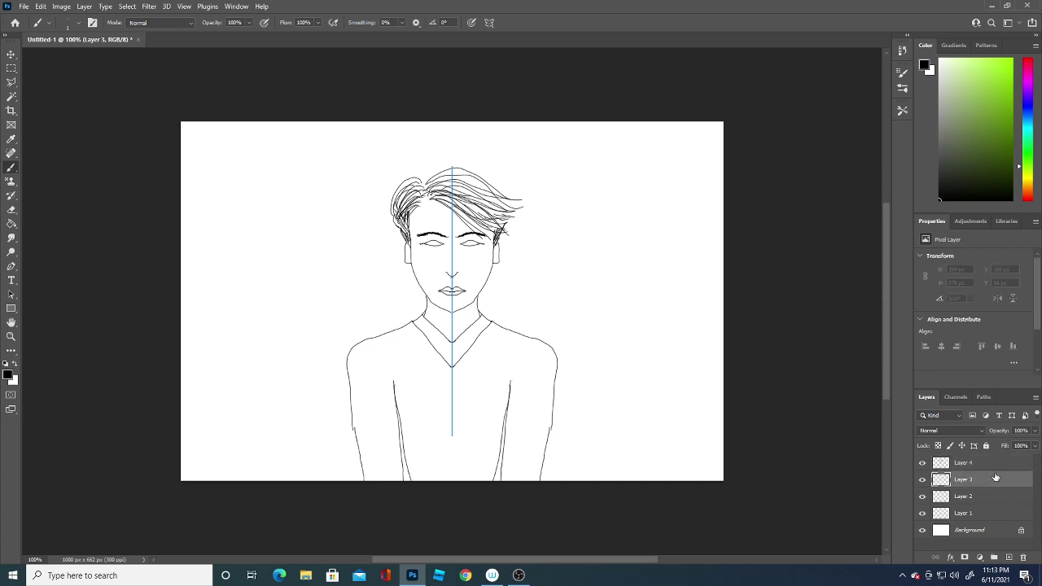
{"action": "left_click", "coordinate": [11, 223]}
{"action": "left_click", "coordinate": [8, 376]}
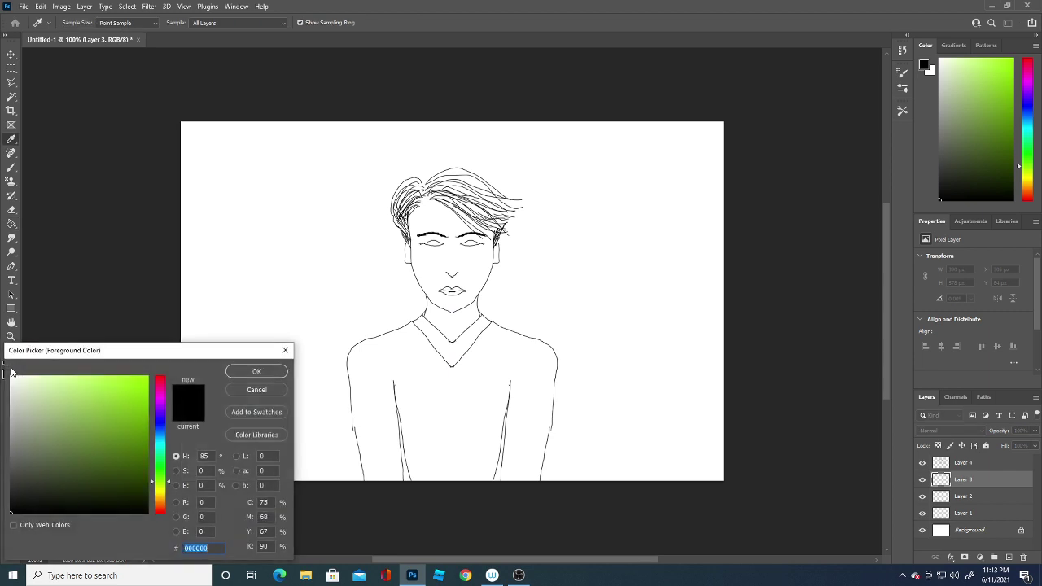
{"action": "left_click", "coordinate": [53, 402]}
{"action": "left_click", "coordinate": [256, 371]}
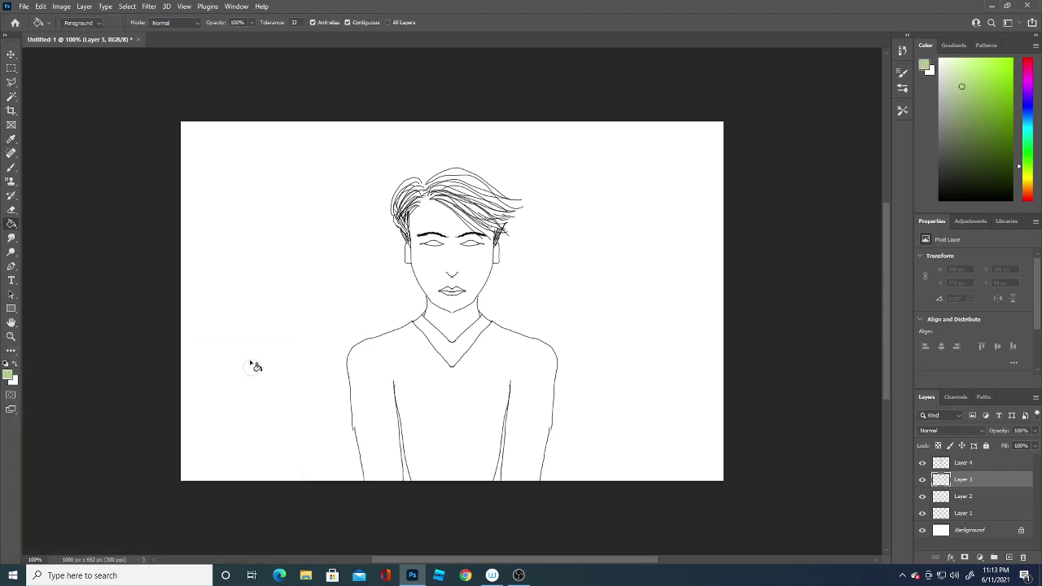
{"action": "left_click", "coordinate": [323, 279]}
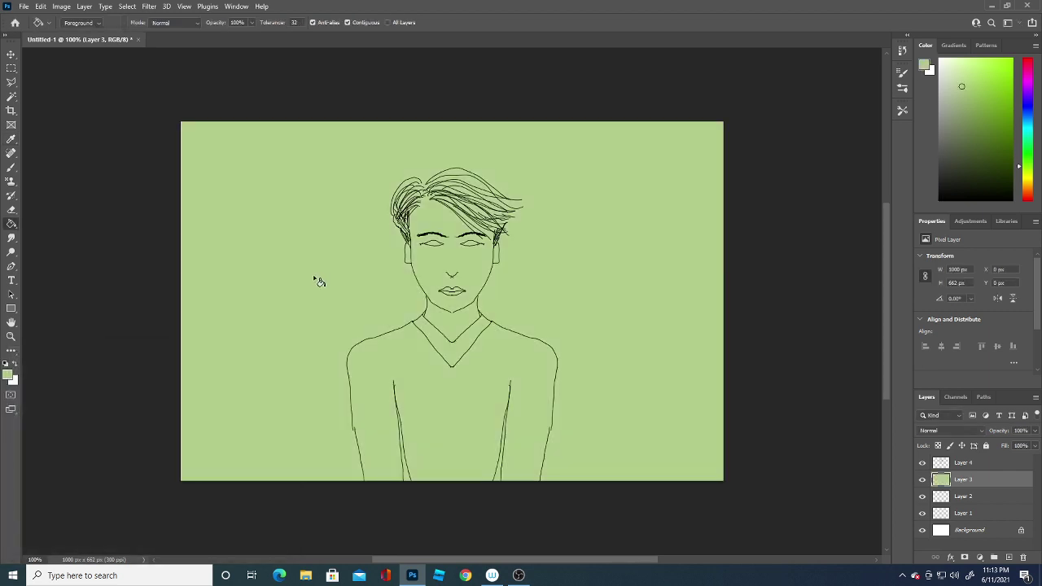
{"action": "left_click", "coordinate": [11, 210]}
- Erase the green around the torso, sides and upper corners, leaving only the head-and-neck patch
{"action": "mouse_move", "coordinate": [546, 263]}
{"action": "left_mouse_down"}
{"action": "mouse_move", "coordinate": [516, 288]}
{"action": "mouse_move", "coordinate": [512, 363]}
{"action": "mouse_move", "coordinate": [541, 382]}
{"action": "mouse_move", "coordinate": [418, 481]}
{"action": "left_mouse_up"}
{"action": "left_click_drag", "start_coordinate": [405, 431], "coordinate": [366, 442]}
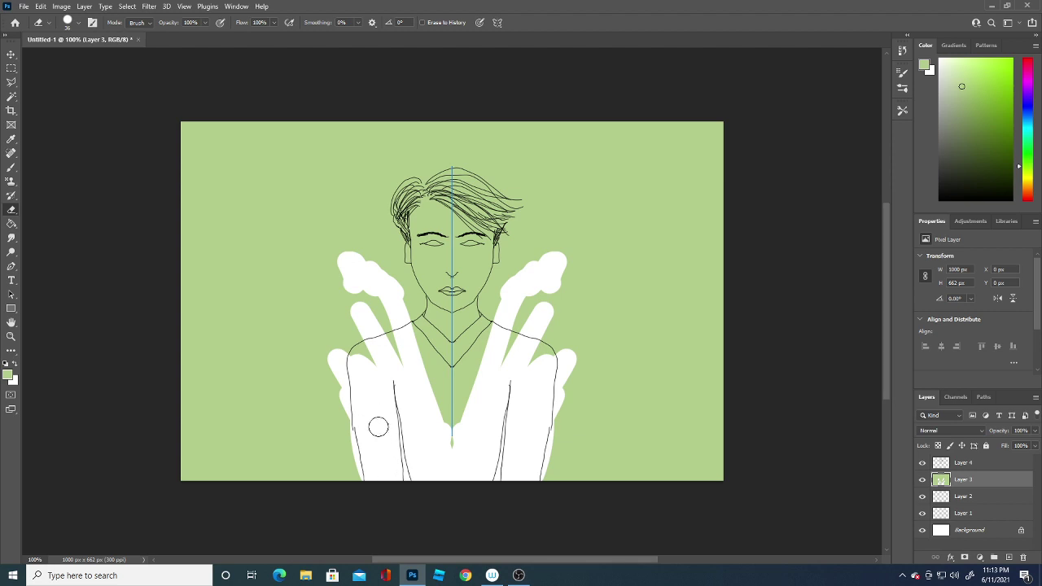
{"action": "mouse_move", "coordinate": [367, 442]}
{"action": "left_mouse_down"}
{"action": "mouse_move", "coordinate": [376, 442]}
{"action": "mouse_move", "coordinate": [361, 367]}
{"action": "mouse_move", "coordinate": [398, 361]}
{"action": "mouse_move", "coordinate": [376, 244]}
{"action": "left_mouse_up"}
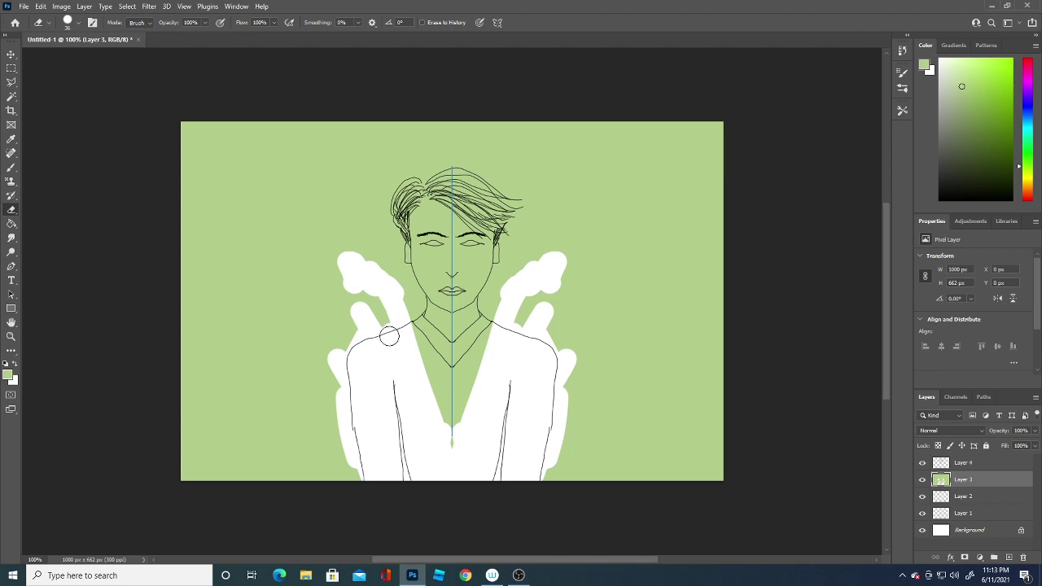
{"action": "mouse_move", "coordinate": [424, 136]}
{"action": "left_mouse_down"}
{"action": "mouse_move", "coordinate": [531, 139]}
{"action": "mouse_move", "coordinate": [577, 186]}
{"action": "mouse_move", "coordinate": [545, 295]}
{"action": "mouse_move", "coordinate": [505, 340]}
{"action": "mouse_move", "coordinate": [437, 385]}
{"action": "mouse_move", "coordinate": [450, 417]}
{"action": "left_mouse_up"}
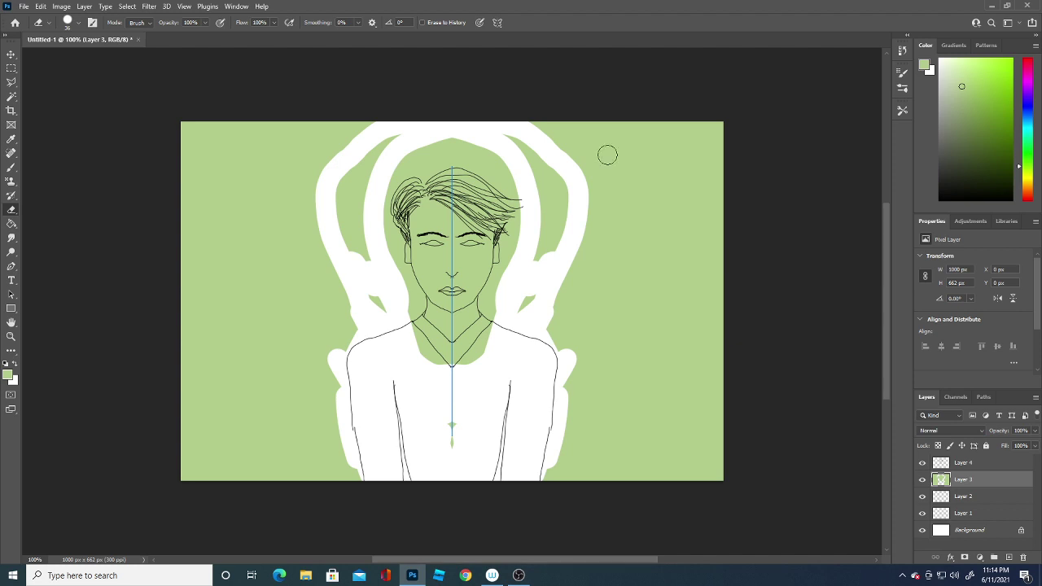
{"action": "mouse_move", "coordinate": [624, 195]}
{"action": "left_mouse_down"}
{"action": "mouse_move", "coordinate": [537, 274]}
{"action": "mouse_move", "coordinate": [539, 158]}
{"action": "mouse_move", "coordinate": [519, 147]}
{"action": "mouse_move", "coordinate": [546, 170]}
{"action": "mouse_move", "coordinate": [545, 120]}
{"action": "mouse_move", "coordinate": [578, 149]}
{"action": "mouse_move", "coordinate": [591, 128]}
{"action": "mouse_move", "coordinate": [583, 193]}
{"action": "mouse_move", "coordinate": [603, 201]}
{"action": "mouse_move", "coordinate": [595, 146]}
{"action": "mouse_move", "coordinate": [593, 242]}
{"action": "mouse_move", "coordinate": [574, 336]}
{"action": "mouse_move", "coordinate": [593, 359]}
{"action": "mouse_move", "coordinate": [570, 484]}
{"action": "left_mouse_up"}
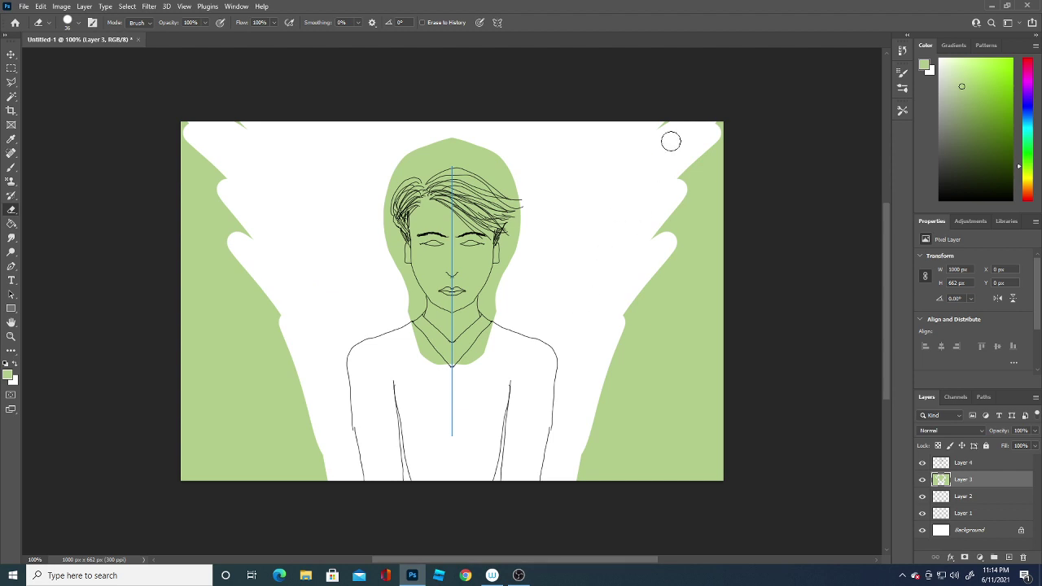
{"action": "mouse_move", "coordinate": [672, 142]}
{"action": "left_mouse_down"}
{"action": "mouse_move", "coordinate": [647, 292]}
{"action": "mouse_move", "coordinate": [688, 220]}
{"action": "mouse_move", "coordinate": [749, 163]}
{"action": "mouse_move", "coordinate": [716, 255]}
{"action": "mouse_move", "coordinate": [637, 324]}
{"action": "mouse_move", "coordinate": [581, 472]}
{"action": "mouse_move", "coordinate": [593, 489]}
{"action": "mouse_move", "coordinate": [649, 382]}
{"action": "mouse_move", "coordinate": [629, 431]}
{"action": "mouse_move", "coordinate": [623, 503]}
{"action": "mouse_move", "coordinate": [646, 512]}
{"action": "mouse_move", "coordinate": [733, 461]}
{"action": "mouse_move", "coordinate": [655, 452]}
{"action": "mouse_move", "coordinate": [648, 408]}
{"action": "left_mouse_up"}
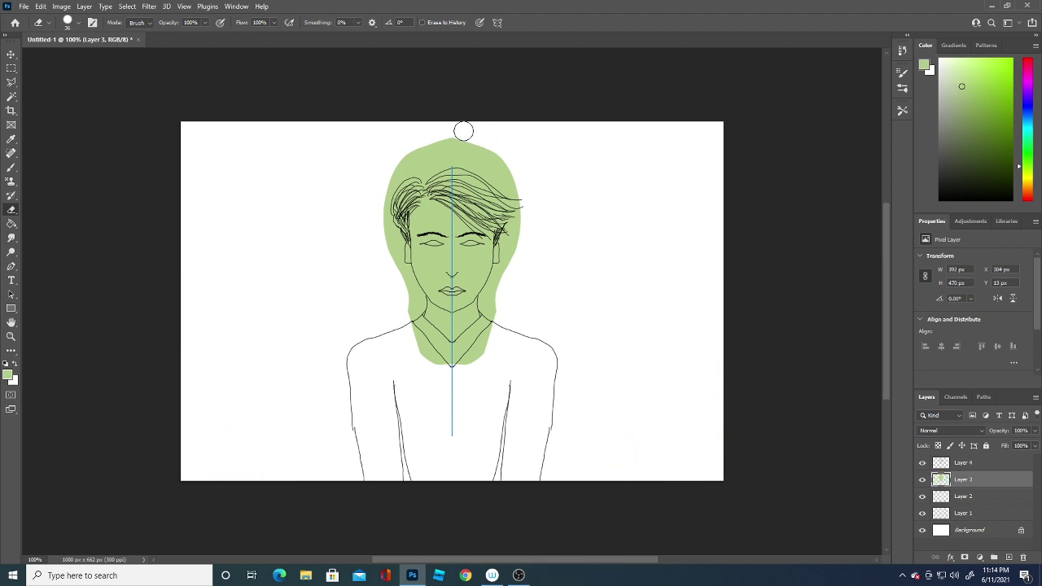
- Shape the top of the green head and erase the tip below the V-neck and along the head sides
{"action": "mouse_move", "coordinate": [465, 127]}
{"action": "left_mouse_down"}
{"action": "mouse_move", "coordinate": [426, 148]}
{"action": "mouse_move", "coordinate": [461, 145]}
{"action": "mouse_move", "coordinate": [469, 156]}
{"action": "mouse_move", "coordinate": [432, 158]}
{"action": "mouse_move", "coordinate": [470, 156]}
{"action": "mouse_move", "coordinate": [444, 161]}
{"action": "mouse_move", "coordinate": [506, 189]}
{"action": "mouse_move", "coordinate": [512, 174]}
{"action": "mouse_move", "coordinate": [476, 163]}
{"action": "mouse_move", "coordinate": [509, 196]}
{"action": "mouse_move", "coordinate": [514, 249]}
{"action": "mouse_move", "coordinate": [487, 342]}
{"action": "mouse_move", "coordinate": [456, 367]}
{"action": "mouse_move", "coordinate": [415, 321]}
{"action": "left_mouse_up"}
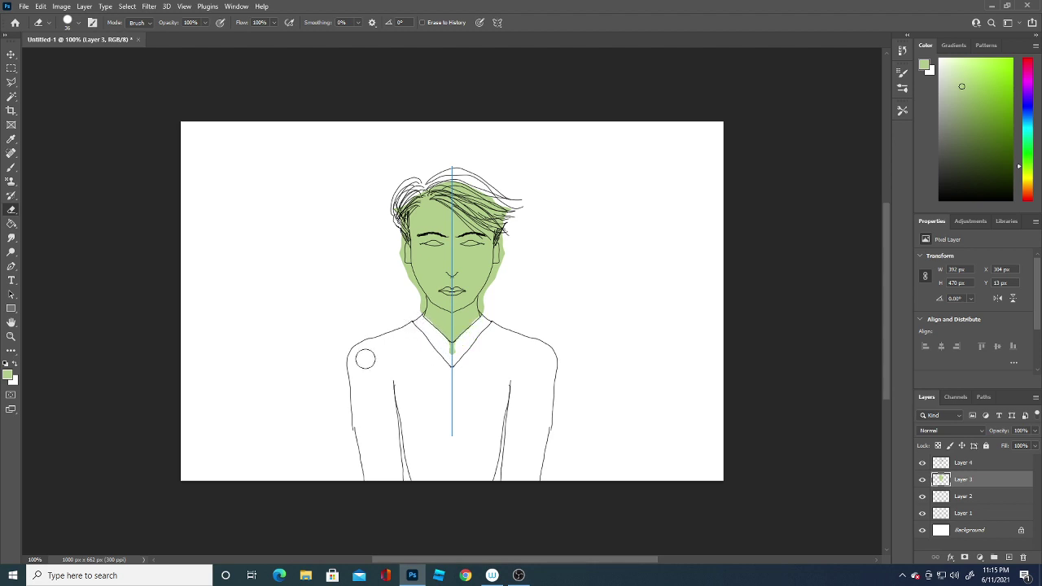
{"action": "key", "text": "ctrl+z"}
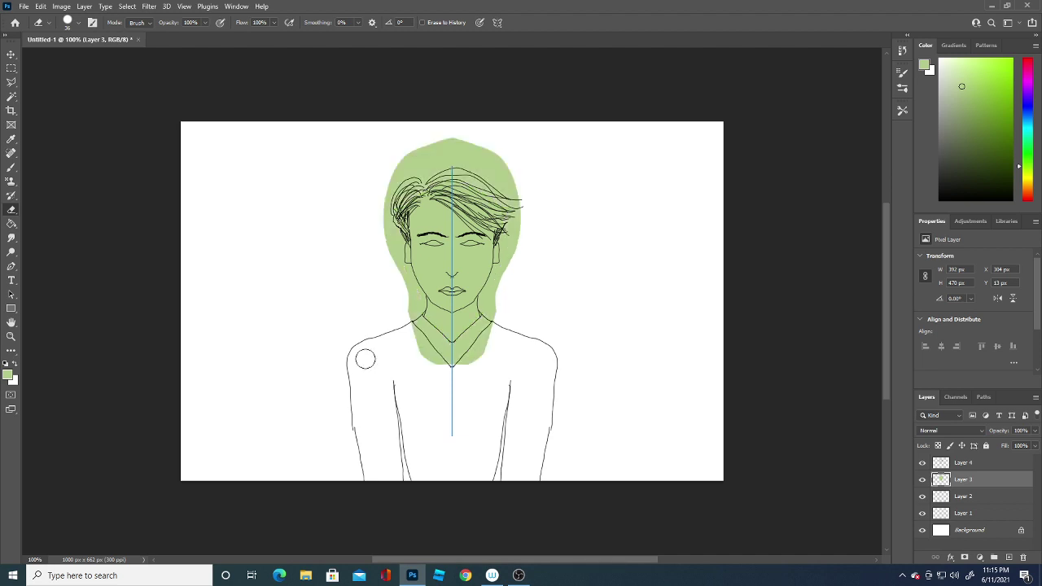
{"action": "mouse_move", "coordinate": [463, 372]}
{"action": "left_mouse_down"}
{"action": "mouse_move", "coordinate": [443, 351]}
{"action": "mouse_move", "coordinate": [493, 330]}
{"action": "mouse_move", "coordinate": [476, 356]}
{"action": "left_mouse_up"}
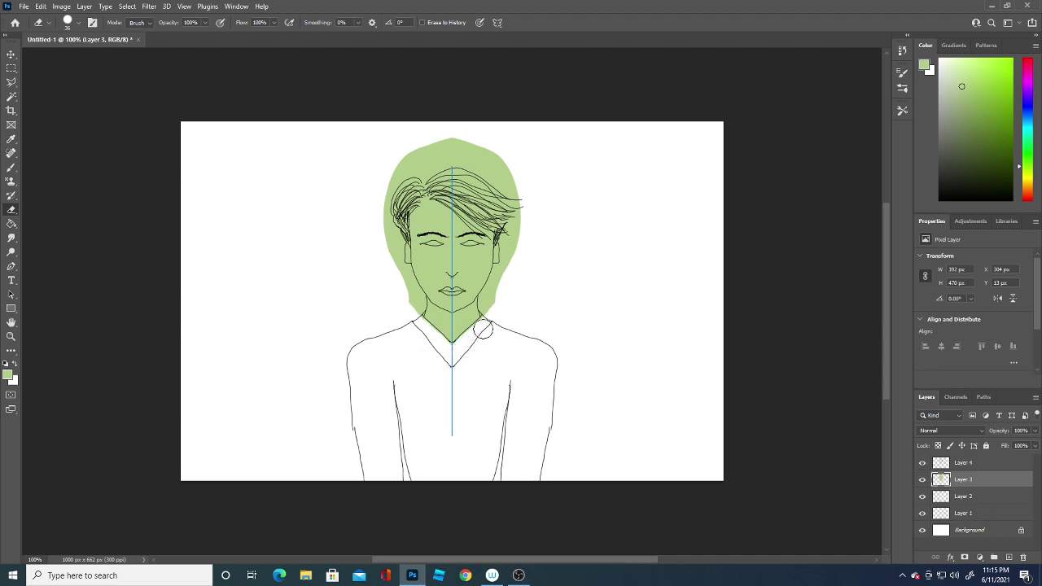
{"action": "mouse_move", "coordinate": [483, 329]}
{"action": "left_mouse_down"}
{"action": "mouse_move", "coordinate": [528, 227]}
{"action": "mouse_move", "coordinate": [511, 170]}
{"action": "mouse_move", "coordinate": [463, 146]}
{"action": "mouse_move", "coordinate": [426, 155]}
{"action": "mouse_move", "coordinate": [476, 163]}
{"action": "mouse_move", "coordinate": [450, 160]}
{"action": "mouse_move", "coordinate": [513, 186]}
{"action": "mouse_move", "coordinate": [506, 293]}
{"action": "left_mouse_up"}
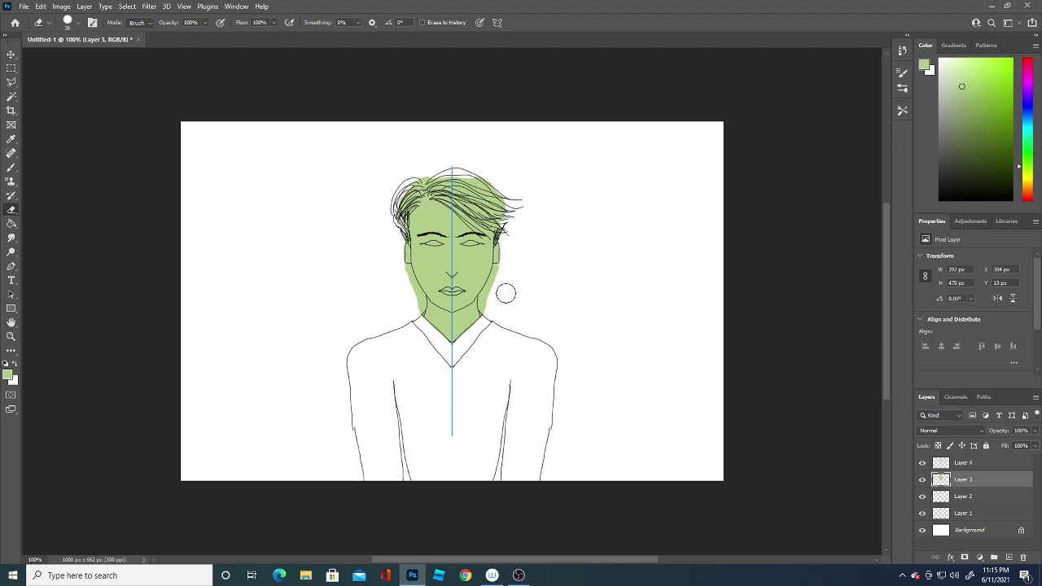
- Shrink the eraser to 9 px and clean stray green beside the jaw and chin
{"action": "left_click", "coordinate": [78, 22]}
{"action": "left_click_drag", "start_coordinate": [78, 57], "coordinate": [62, 58]}
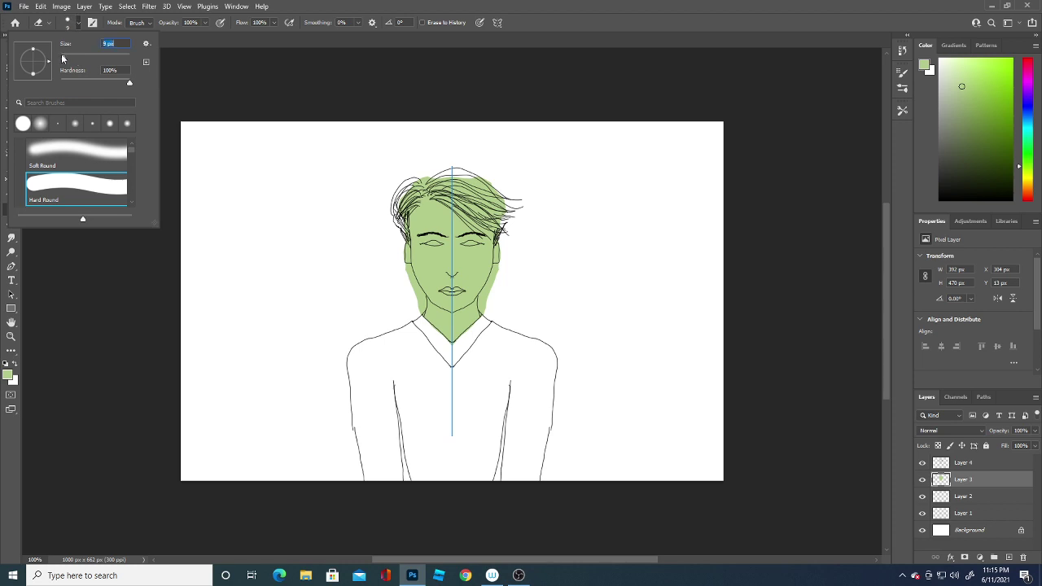
{"action": "left_click", "coordinate": [486, 292]}
{"action": "mouse_move", "coordinate": [488, 295]}
{"action": "left_mouse_down"}
{"action": "mouse_move", "coordinate": [495, 268]}
{"action": "mouse_move", "coordinate": [481, 310]}
{"action": "left_mouse_up"}
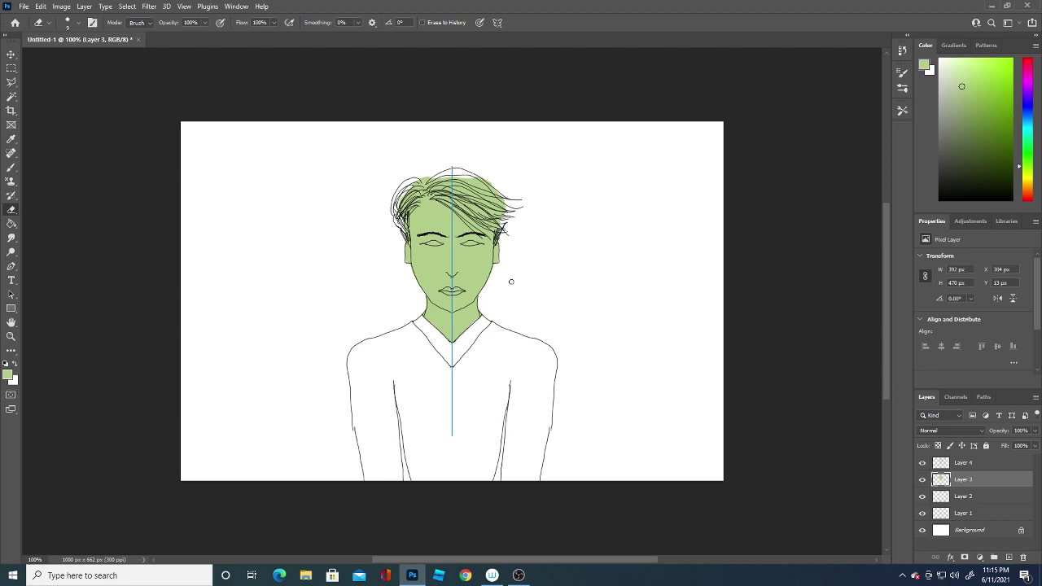
- Set the foreground to white #ffffff, brush size 1 px, and add new layers above Layer 4
{"action": "left_click", "coordinate": [8, 375]}
{"action": "type", "text": "ffffff"}
{"action": "left_click", "coordinate": [272, 373]}
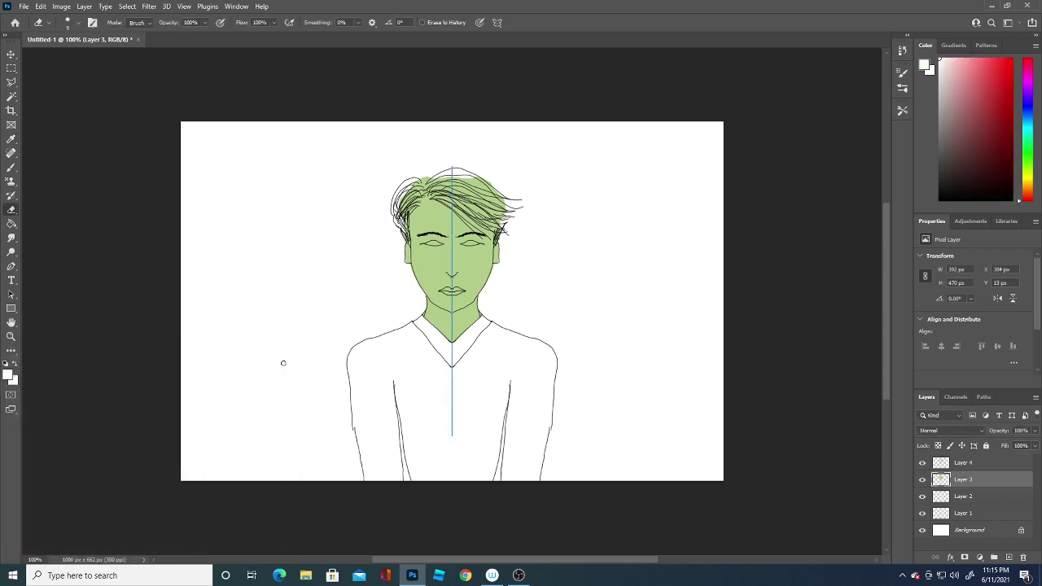
{"action": "left_click", "coordinate": [1009, 557]}
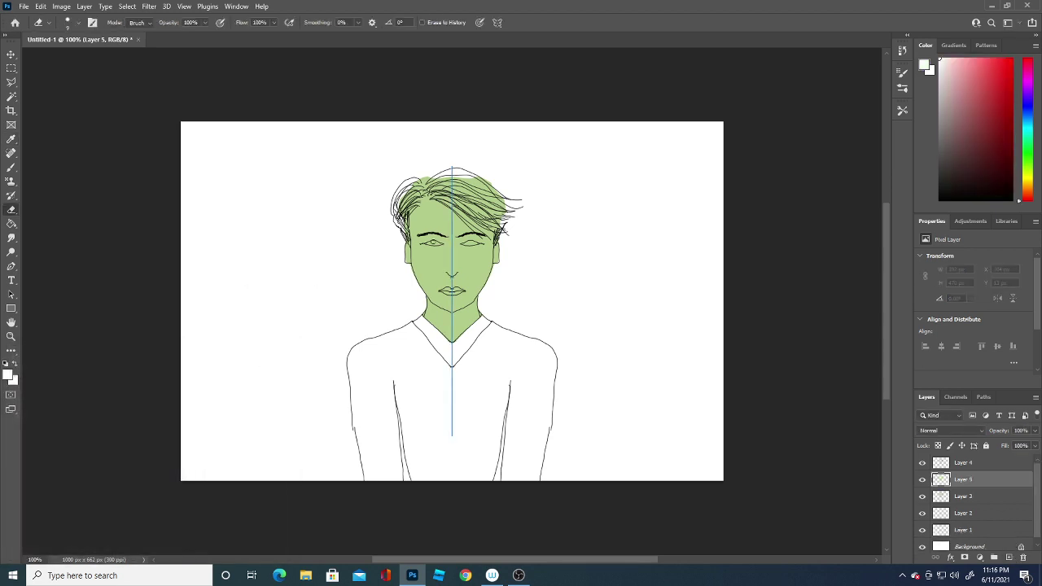
{"action": "left_click", "coordinate": [81, 26]}
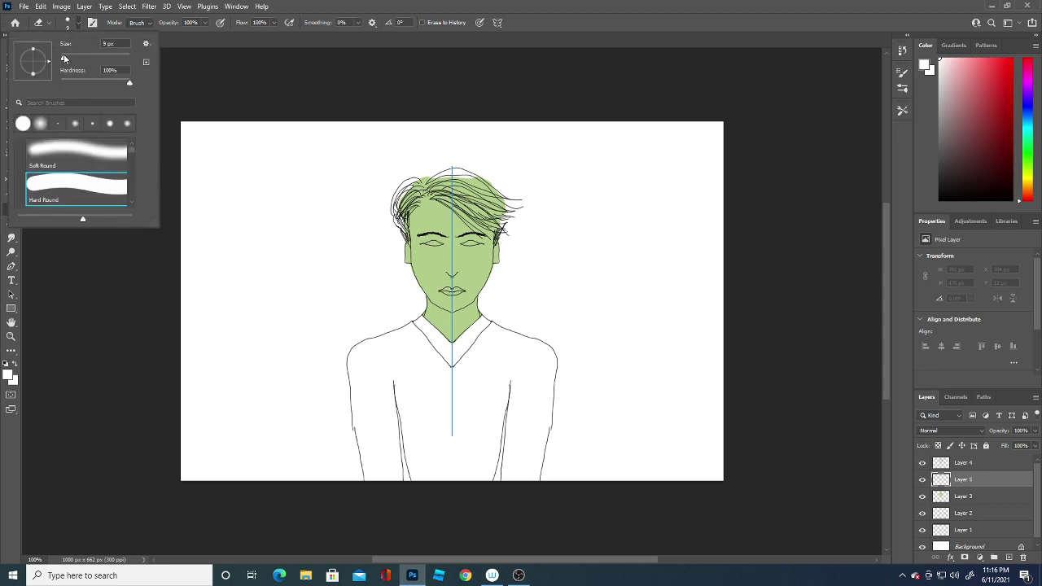
{"action": "left_click_drag", "start_coordinate": [67, 55], "coordinate": [58, 55]}
{"action": "key", "text": "Return"}
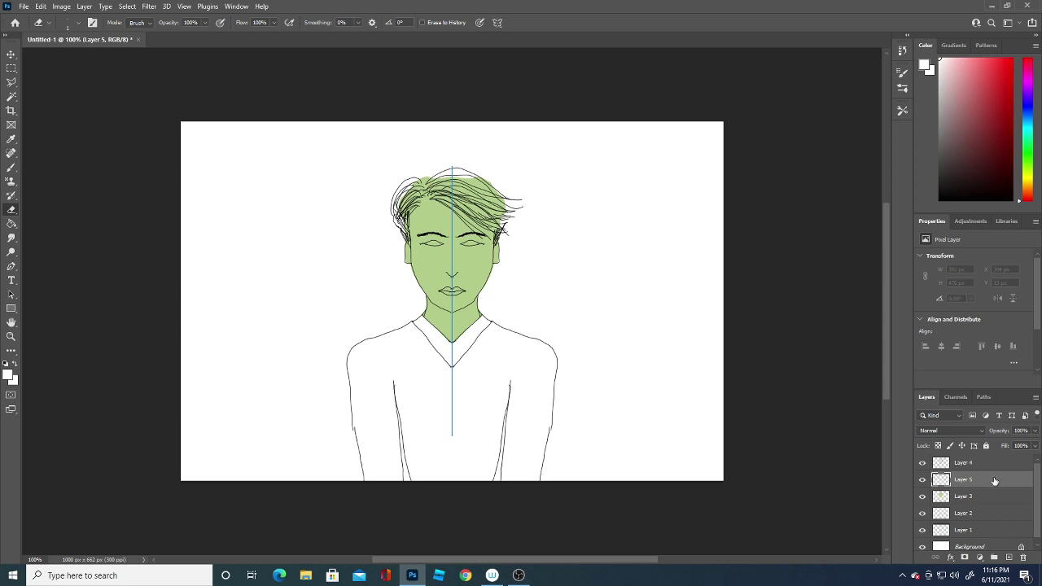
{"action": "left_click", "coordinate": [994, 467]}
{"action": "left_click", "coordinate": [1009, 558]}
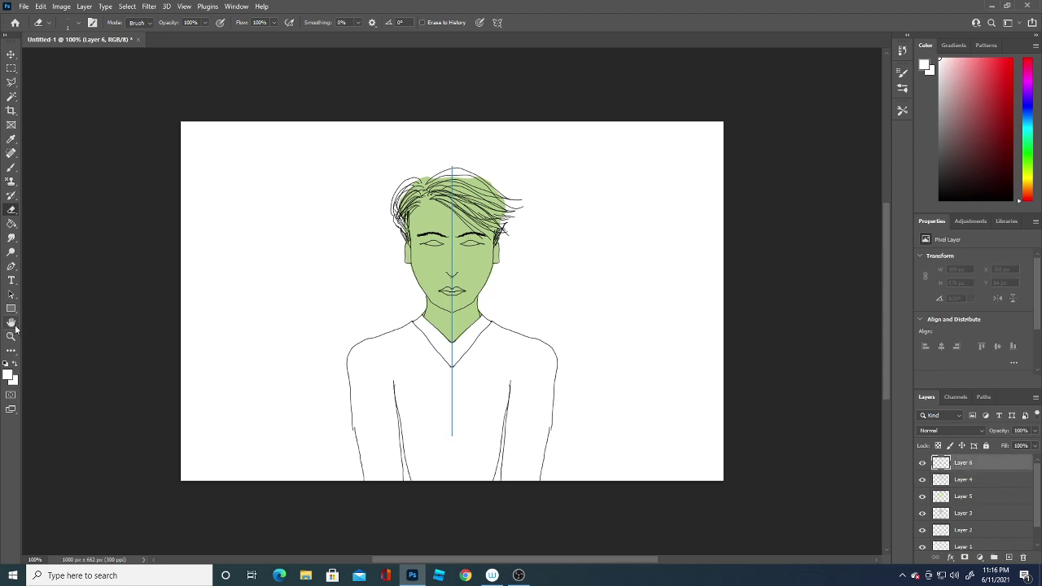
- Paint the whites of both eyes, then make black the foreground colour
{"action": "left_click", "coordinate": [12, 169]}
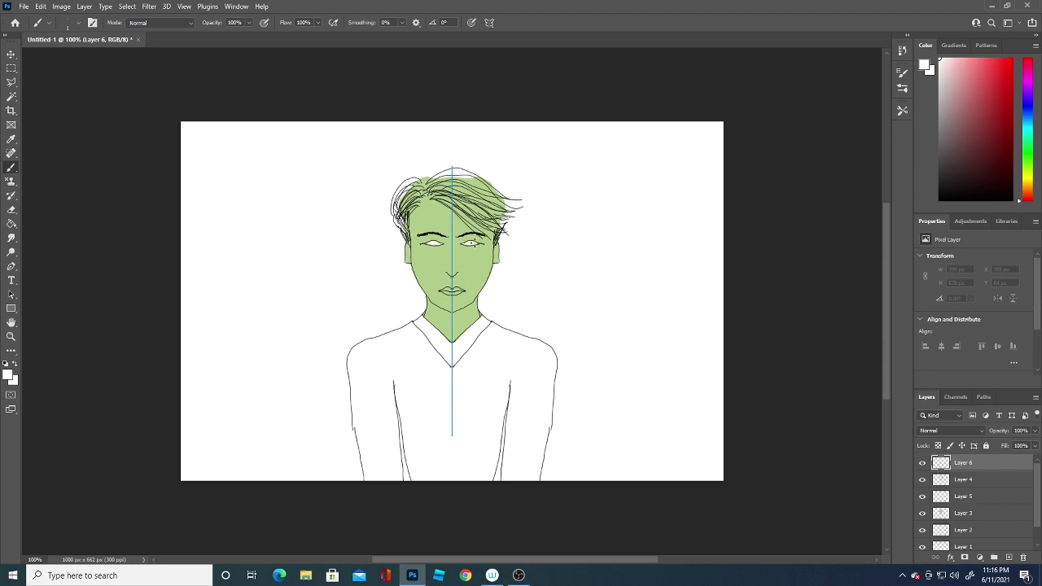
{"action": "left_click_drag", "start_coordinate": [472, 242], "coordinate": [475, 242]}
{"action": "left_click", "coordinate": [9, 375]}
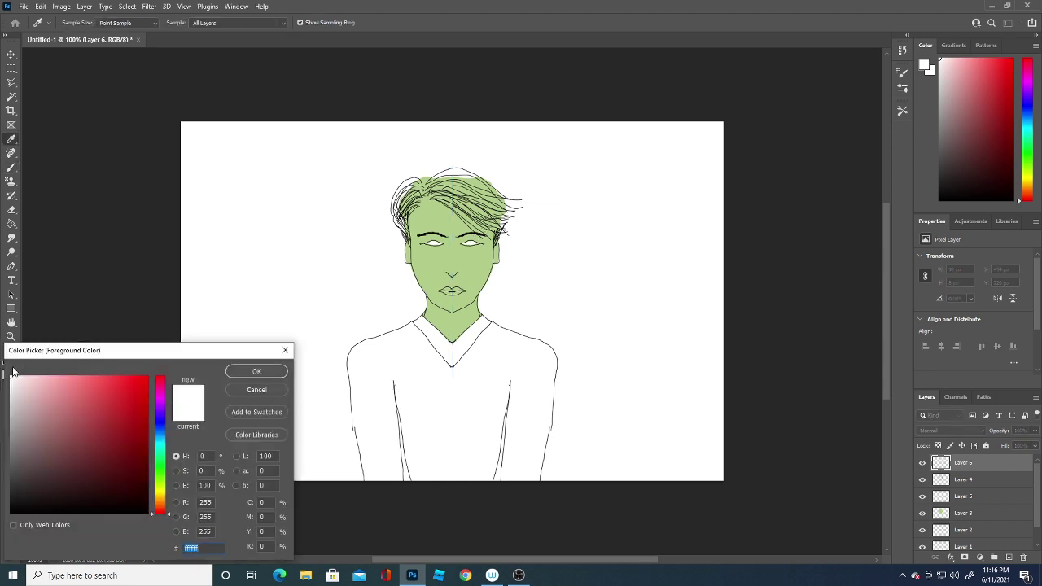
{"action": "left_click", "coordinate": [251, 371]}
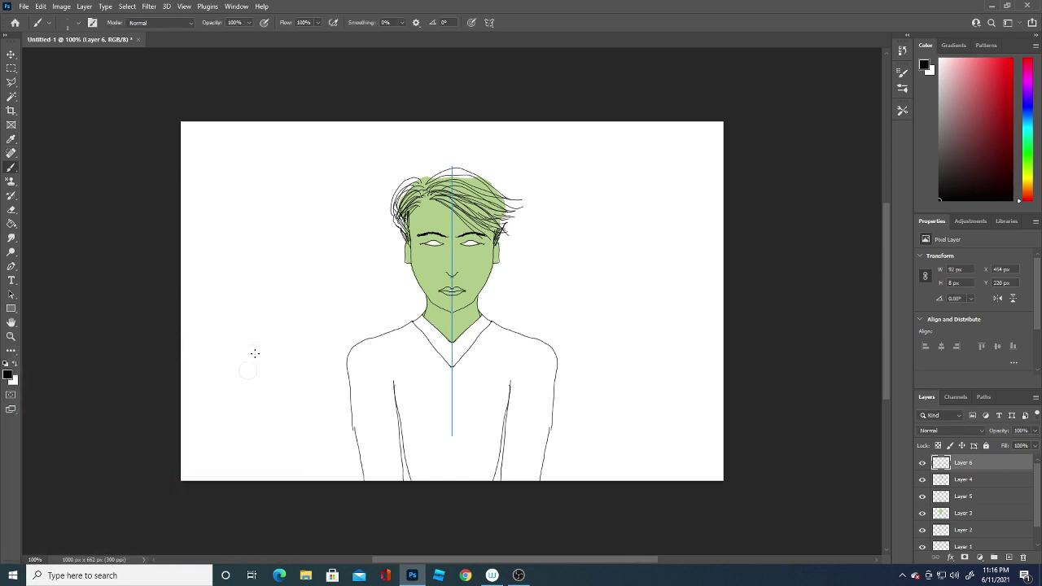
- On a new layer, draw black pupils in both eyes
{"action": "left_click", "coordinate": [1008, 558]}
{"action": "left_click_drag", "start_coordinate": [468, 243], "coordinate": [475, 241]}
{"action": "left_click_drag", "start_coordinate": [425, 200], "coordinate": [477, 193]}
{"action": "key", "text": "ctrl+z"}
- Turn symmetry off and draw dark strands across the top of the hair
{"action": "left_click", "coordinate": [489, 22]}
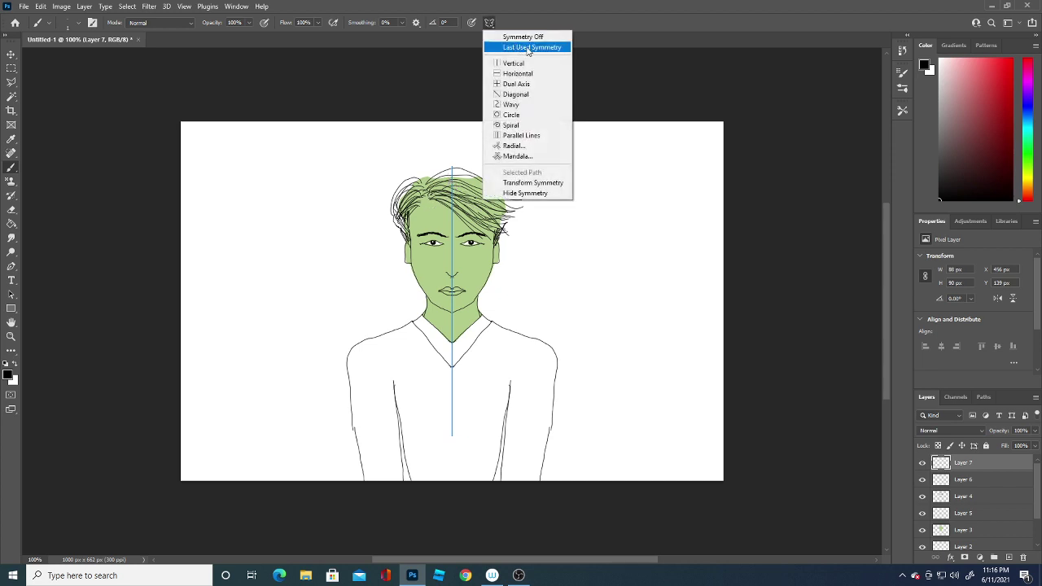
{"action": "left_click", "coordinate": [529, 38]}
{"action": "left_click_drag", "start_coordinate": [426, 196], "coordinate": [488, 230]}
{"action": "mouse_move", "coordinate": [433, 190]}
{"action": "left_mouse_down"}
{"action": "mouse_move", "coordinate": [506, 225]}
{"action": "mouse_move", "coordinate": [497, 207]}
{"action": "mouse_move", "coordinate": [510, 210]}
{"action": "left_mouse_up"}
- Set the foreground colour to bright blue #472edf
{"action": "left_click", "coordinate": [8, 375]}
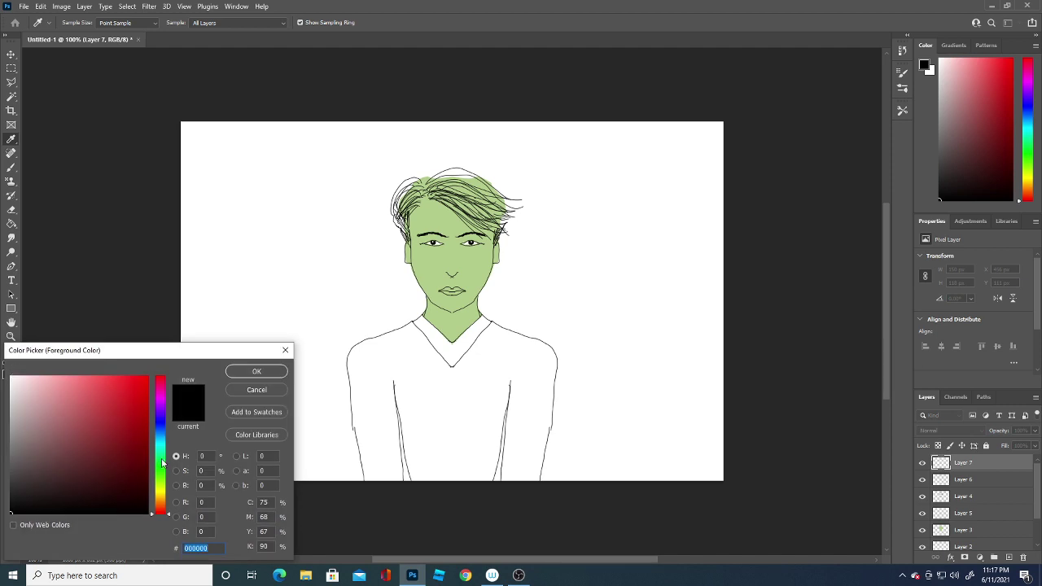
{"action": "left_click", "coordinate": [161, 462]}
{"action": "left_click", "coordinate": [135, 433]}
{"action": "left_click", "coordinate": [128, 451]}
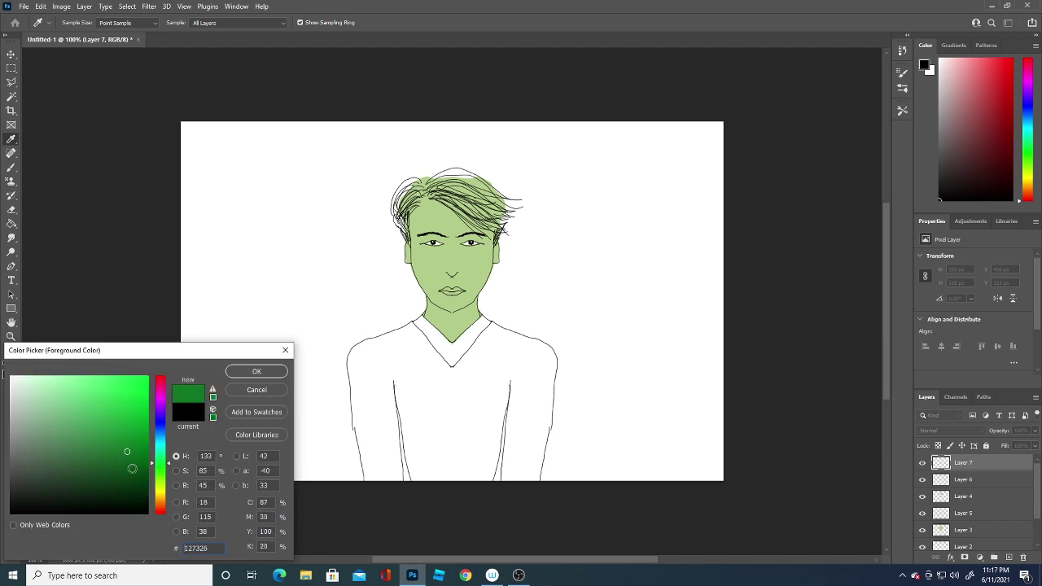
{"action": "left_click_drag", "start_coordinate": [162, 462], "coordinate": [162, 434]}
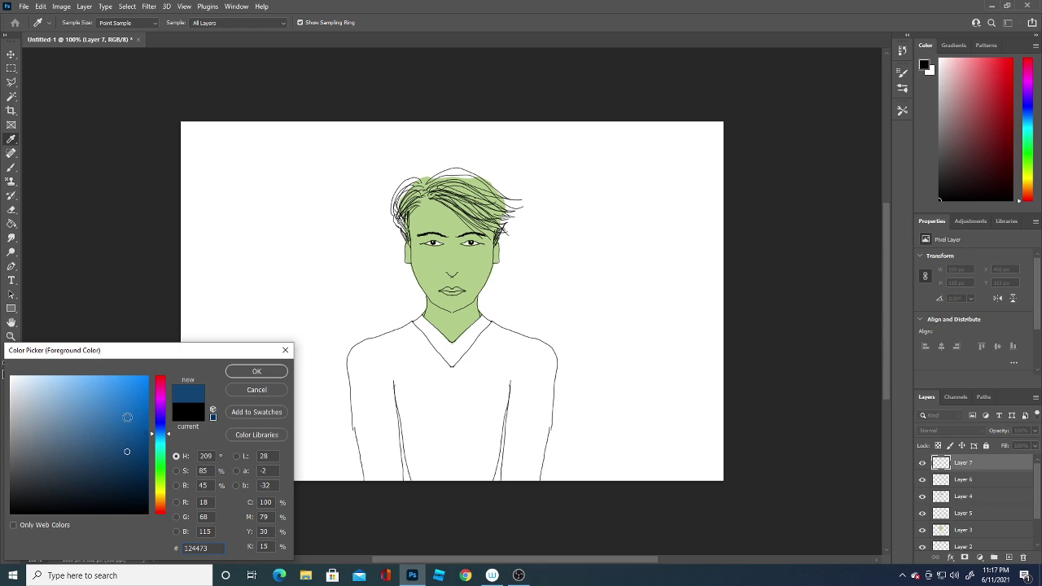
{"action": "left_click", "coordinate": [160, 399]}
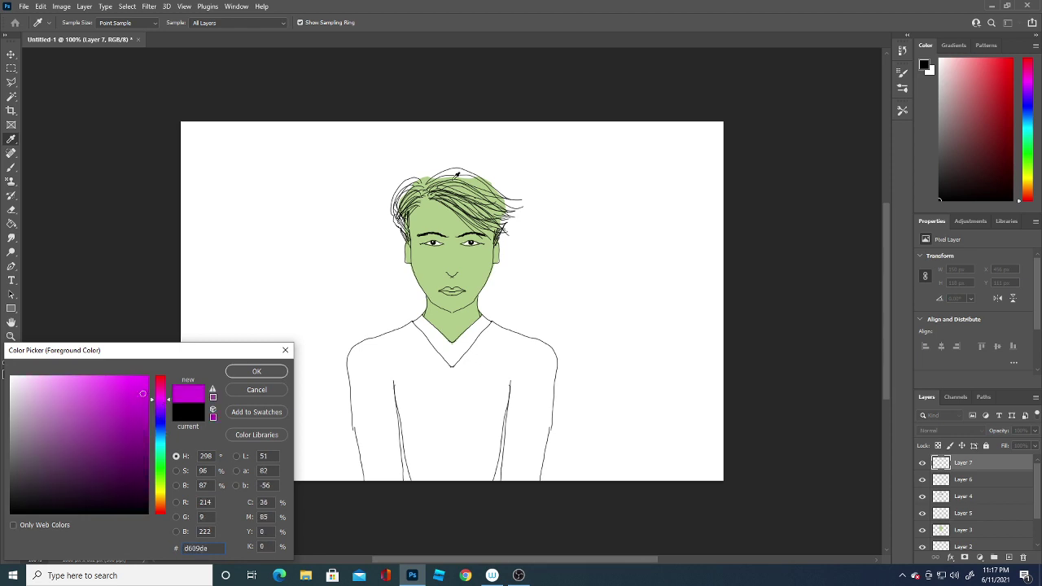
{"action": "left_click", "coordinate": [442, 189]}
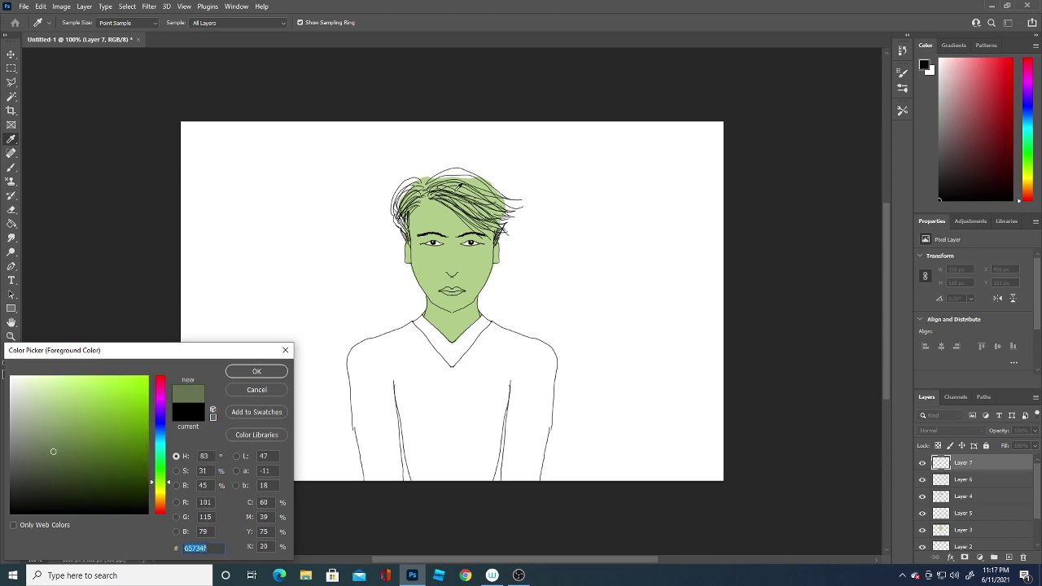
{"action": "left_click", "coordinate": [160, 418]}
{"action": "left_click", "coordinate": [117, 393]}
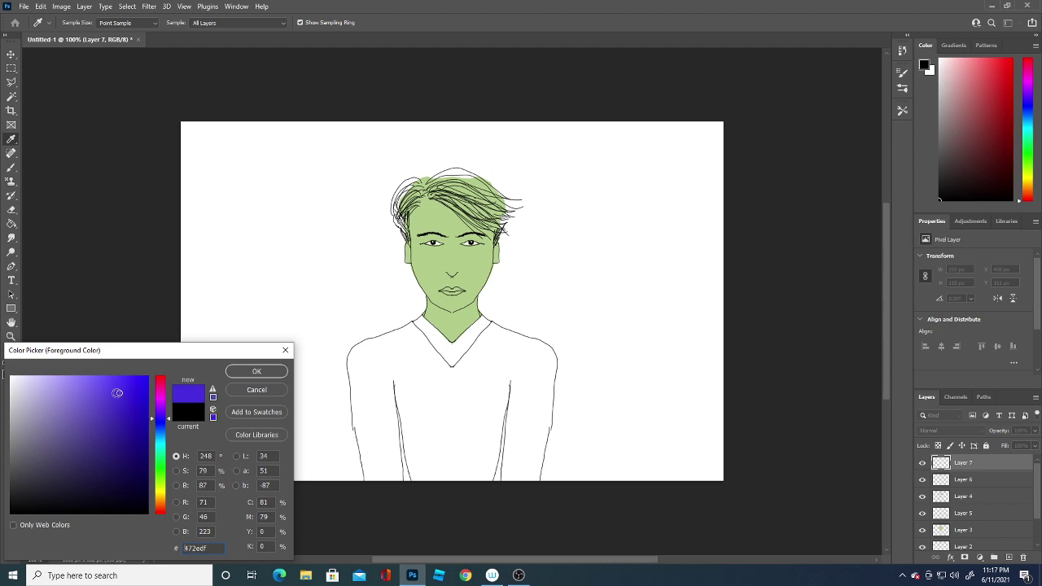
{"action": "left_click", "coordinate": [249, 372]}
- On new Layer 8, brush blue strands over the top of the hair, then pick a darker blue
{"action": "key", "text": "b"}
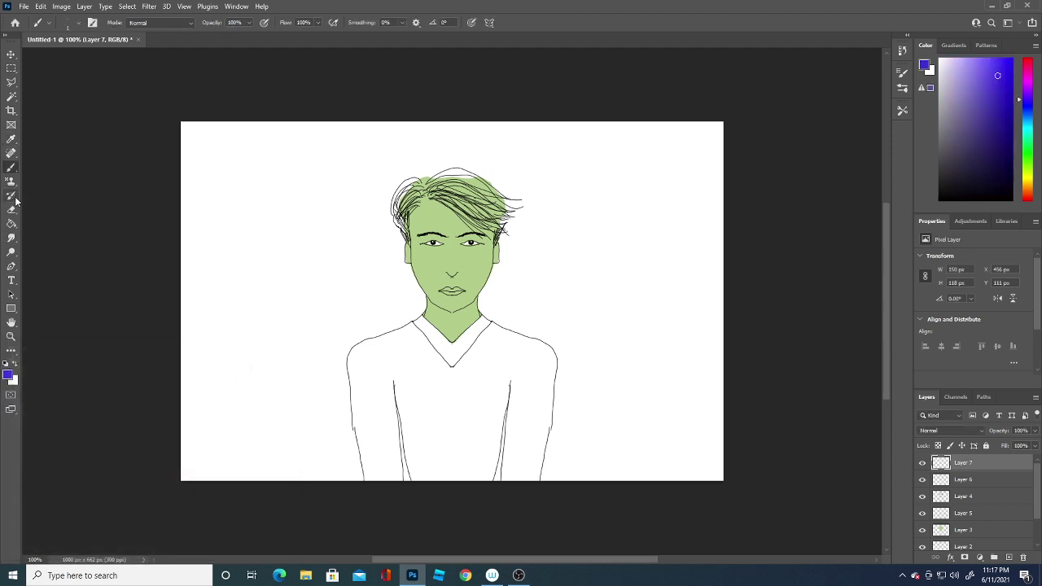
{"action": "left_click", "coordinate": [1008, 558]}
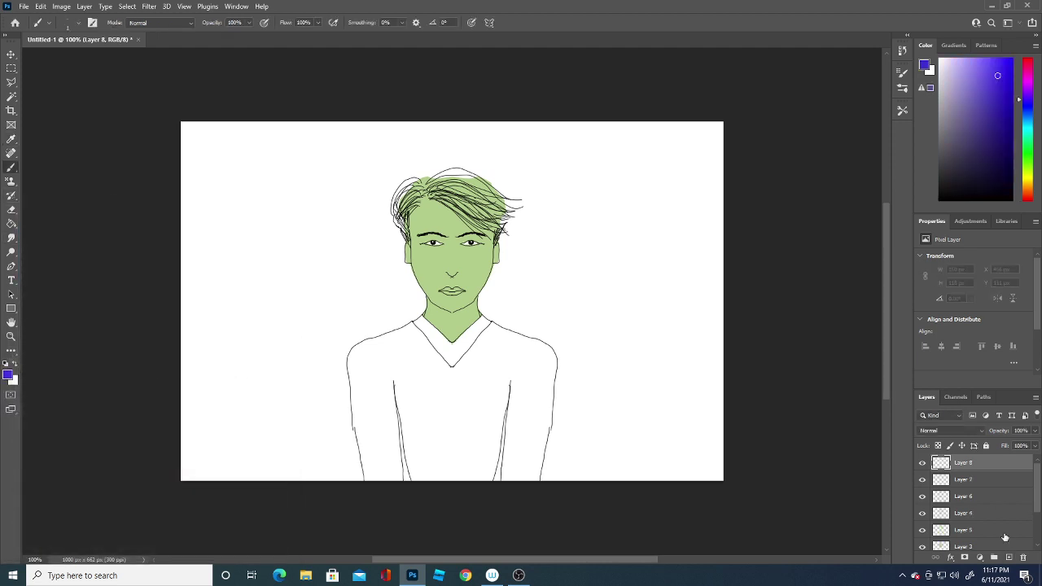
{"action": "mouse_move", "coordinate": [434, 195]}
{"action": "left_mouse_down"}
{"action": "mouse_move", "coordinate": [493, 216]}
{"action": "mouse_move", "coordinate": [479, 203]}
{"action": "mouse_move", "coordinate": [483, 212]}
{"action": "left_mouse_up"}
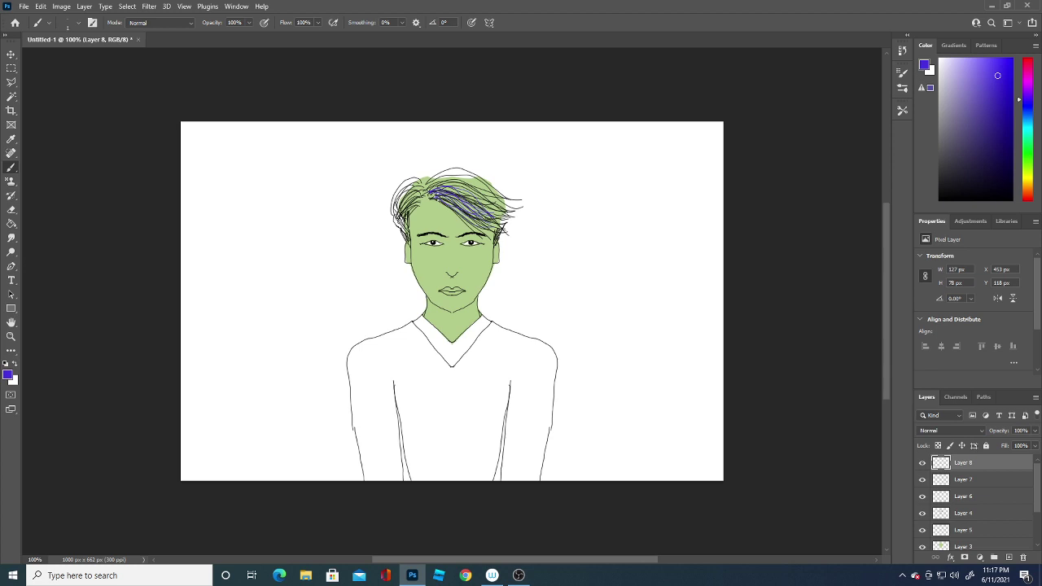
{"action": "left_click", "coordinate": [7, 375]}
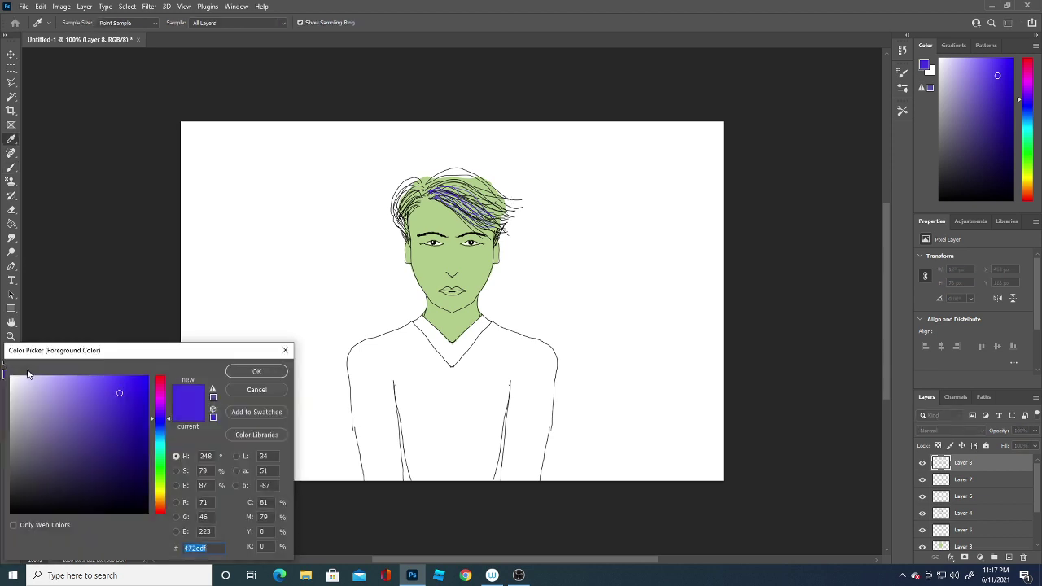
{"action": "left_click", "coordinate": [102, 420]}
{"action": "left_click", "coordinate": [256, 371]}
- Brush thin dark-blue strands across the top, right and left of the hair
{"action": "left_click_drag", "start_coordinate": [449, 184], "coordinate": [490, 205]}
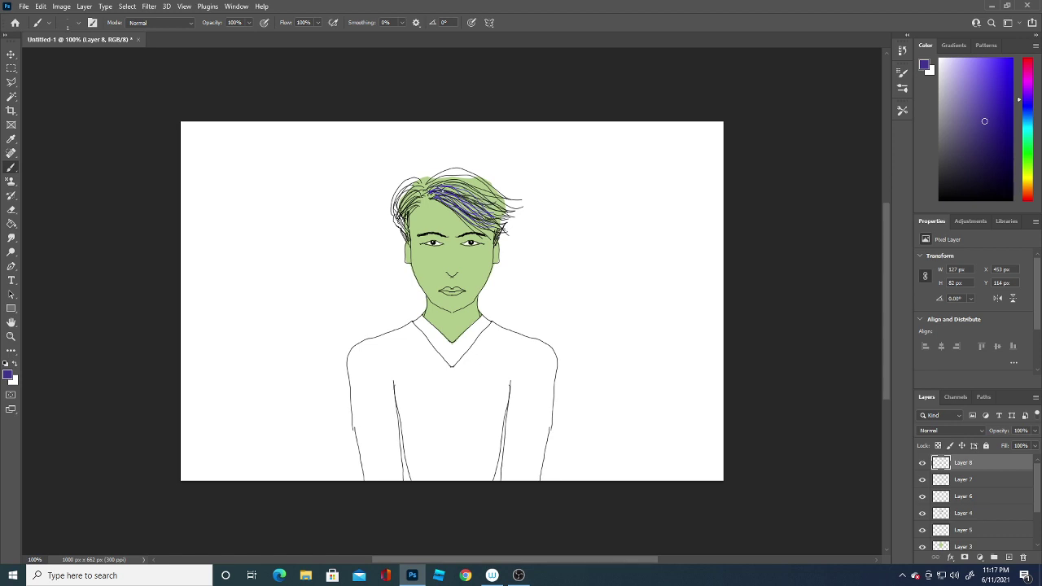
{"action": "left_click_drag", "start_coordinate": [436, 179], "coordinate": [506, 210]}
{"action": "mouse_move", "coordinate": [420, 195]}
{"action": "left_mouse_down"}
{"action": "mouse_move", "coordinate": [403, 208]}
{"action": "mouse_move", "coordinate": [389, 198]}
{"action": "mouse_move", "coordinate": [402, 209]}
{"action": "left_mouse_up"}
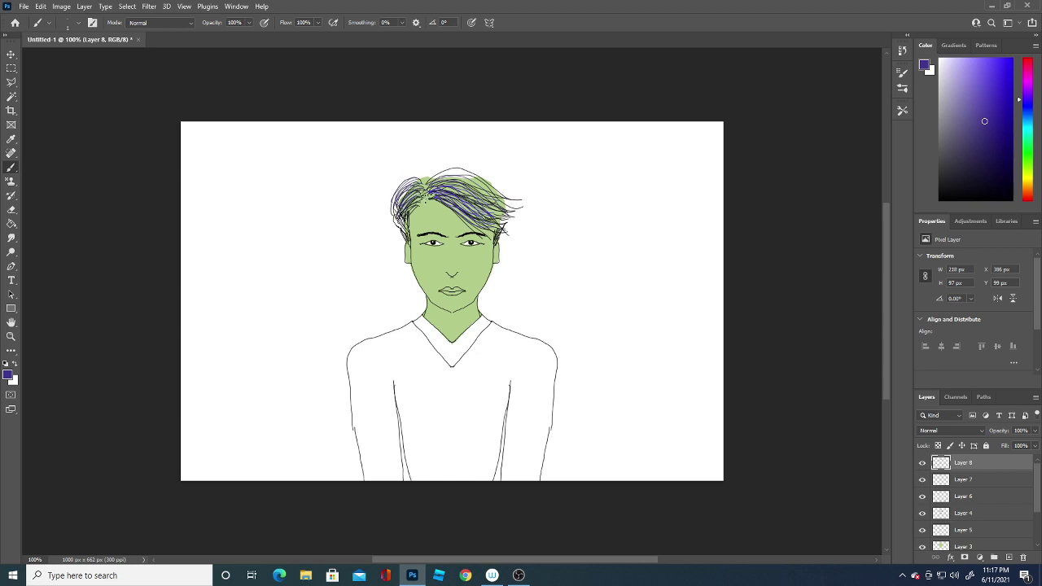
{"action": "mouse_move", "coordinate": [445, 173]}
{"action": "left_mouse_down"}
{"action": "mouse_move", "coordinate": [400, 190]}
{"action": "mouse_move", "coordinate": [404, 208]}
{"action": "left_mouse_up"}
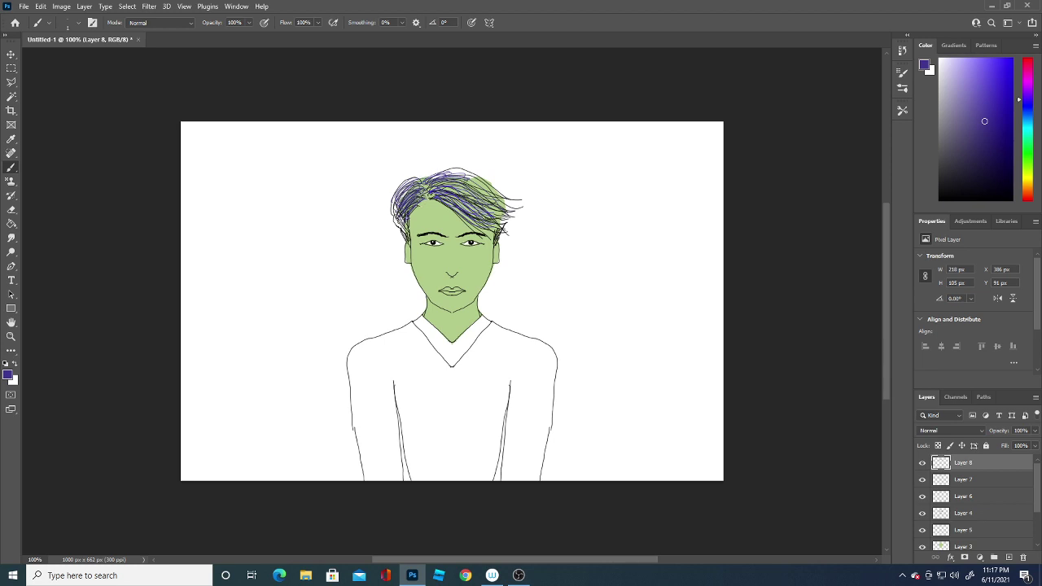
{"action": "mouse_move", "coordinate": [445, 171]}
{"action": "left_mouse_down"}
{"action": "mouse_move", "coordinate": [486, 187]}
{"action": "mouse_move", "coordinate": [490, 213]}
{"action": "mouse_move", "coordinate": [477, 225]}
{"action": "left_mouse_up"}
{"action": "mouse_move", "coordinate": [458, 187]}
{"action": "left_mouse_down"}
{"action": "mouse_move", "coordinate": [516, 204]}
{"action": "mouse_move", "coordinate": [511, 224]}
{"action": "left_mouse_up"}
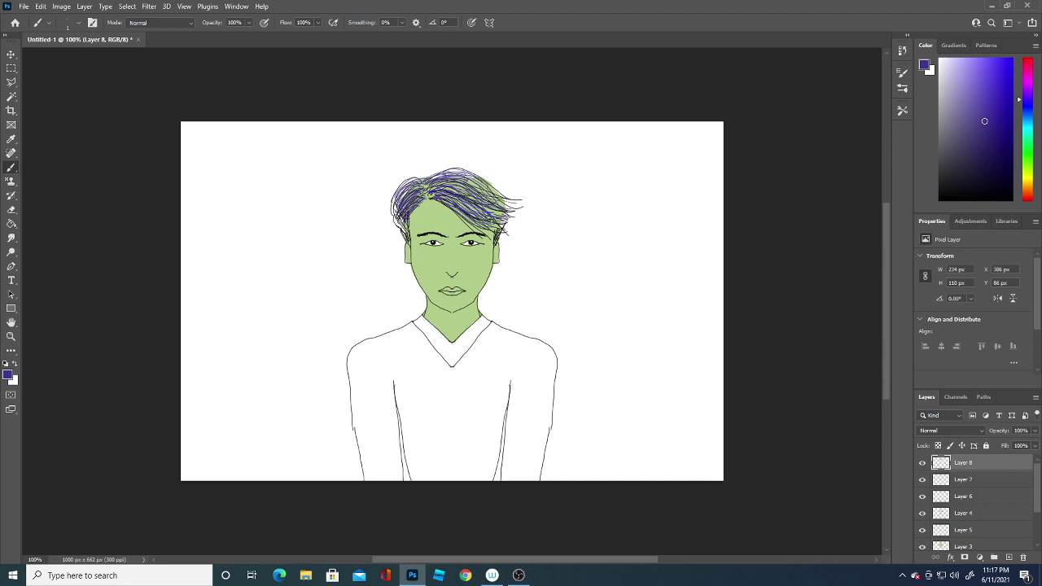
{"action": "left_click_drag", "start_coordinate": [399, 215], "coordinate": [395, 232]}
- Switch to a darker blue-purple and paint strands over the top-left and right hair
{"action": "left_click", "coordinate": [8, 375]}
{"action": "left_click", "coordinate": [100, 472]}
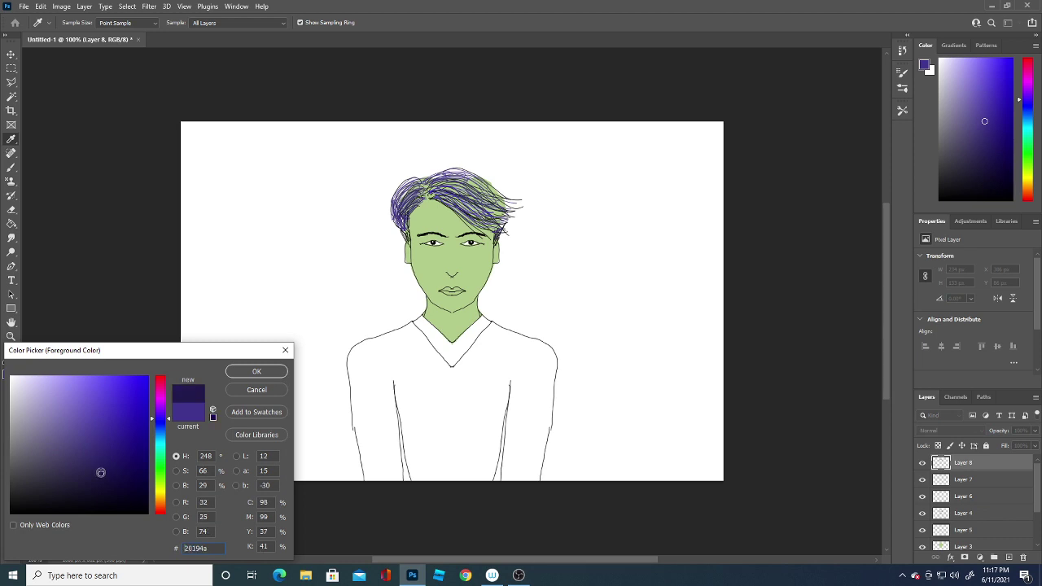
{"action": "left_click", "coordinate": [254, 372]}
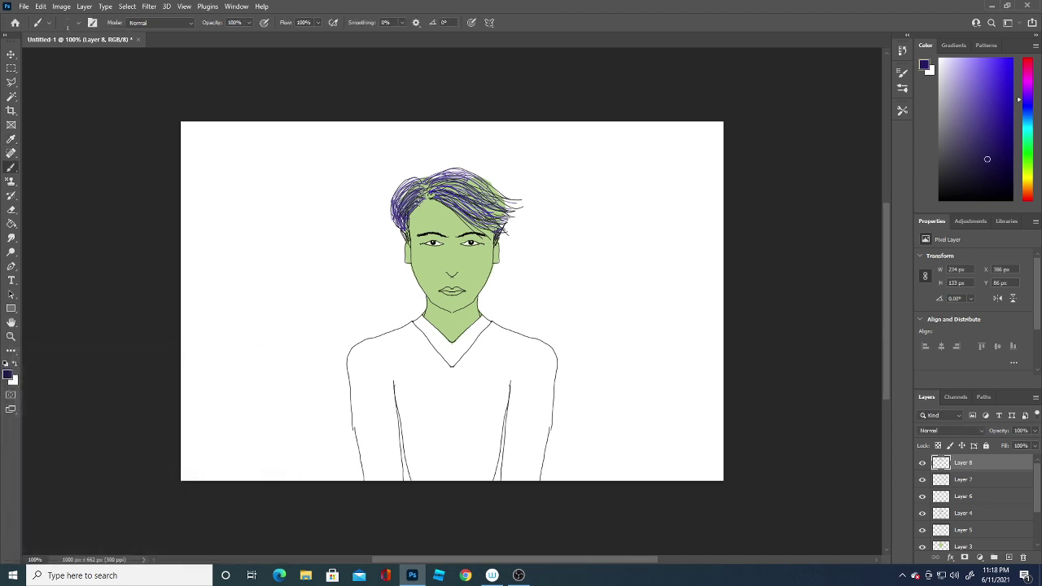
{"action": "mouse_move", "coordinate": [399, 197]}
{"action": "left_mouse_down"}
{"action": "mouse_move", "coordinate": [451, 171]}
{"action": "mouse_move", "coordinate": [446, 182]}
{"action": "mouse_move", "coordinate": [498, 186]}
{"action": "mouse_move", "coordinate": [511, 218]}
{"action": "left_mouse_up"}
{"action": "mouse_move", "coordinate": [470, 189]}
{"action": "left_mouse_down"}
{"action": "mouse_move", "coordinate": [514, 206]}
{"action": "mouse_move", "coordinate": [496, 198]}
{"action": "left_mouse_up"}
- Switch to a lighter purple and brush strands on the hair's left side
{"action": "left_click", "coordinate": [6, 374]}
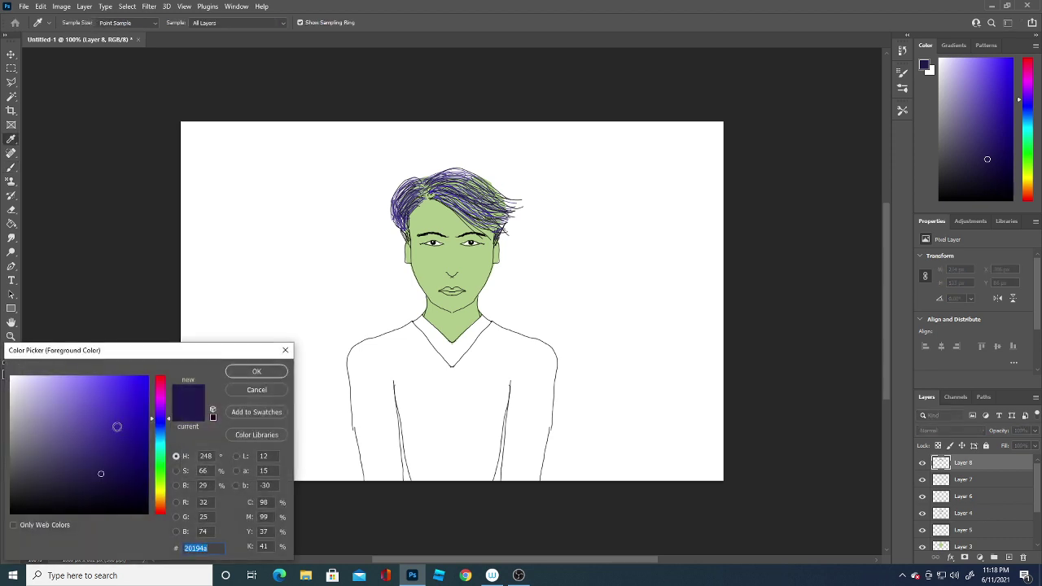
{"action": "left_click", "coordinate": [49, 408]}
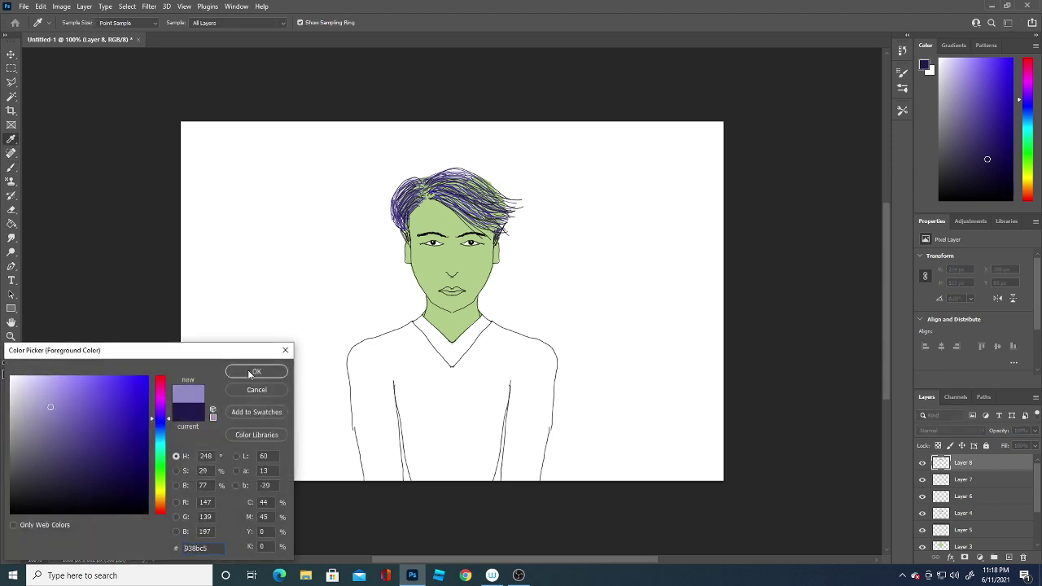
{"action": "left_click", "coordinate": [256, 372]}
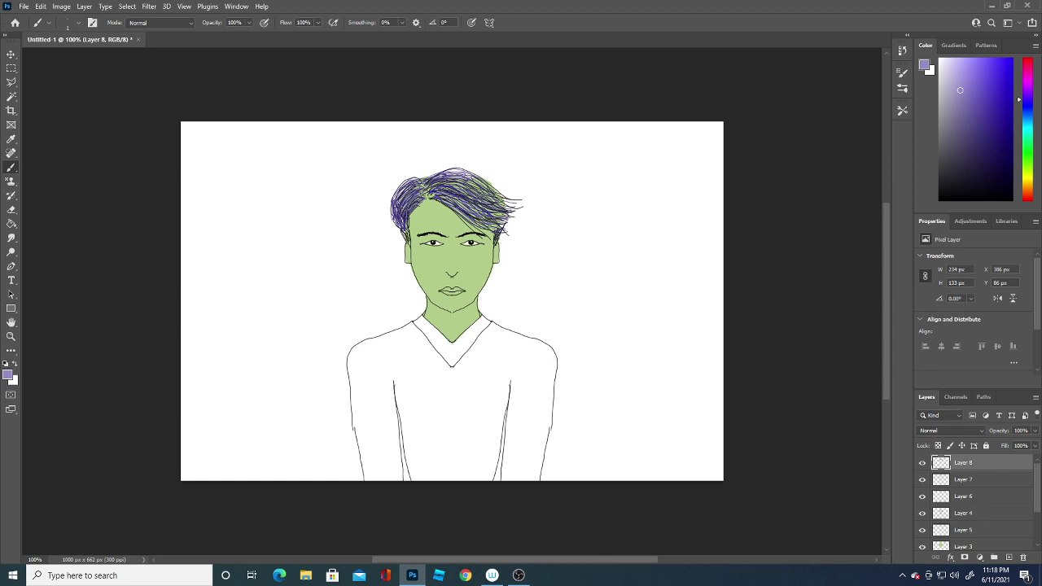
{"action": "mouse_move", "coordinate": [408, 209]}
{"action": "left_mouse_down"}
{"action": "mouse_move", "coordinate": [396, 198]}
{"action": "mouse_move", "coordinate": [476, 189]}
{"action": "mouse_move", "coordinate": [456, 172]}
{"action": "left_mouse_up"}
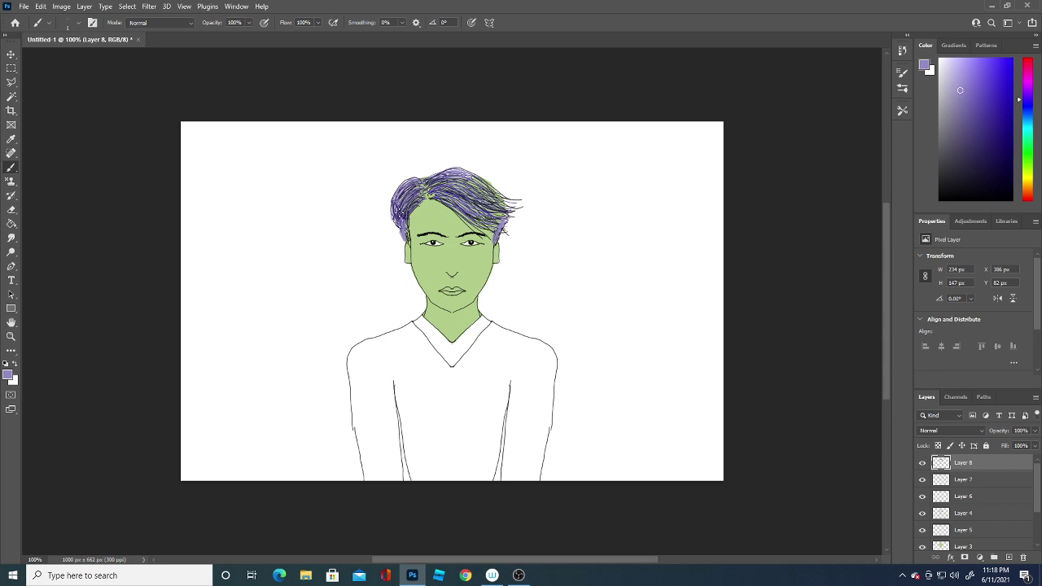
{"action": "left_click", "coordinate": [12, 376]}
- Choose a darker purple and add short strands, mostly on the hair's right side and top
{"action": "left_click", "coordinate": [68, 440]}
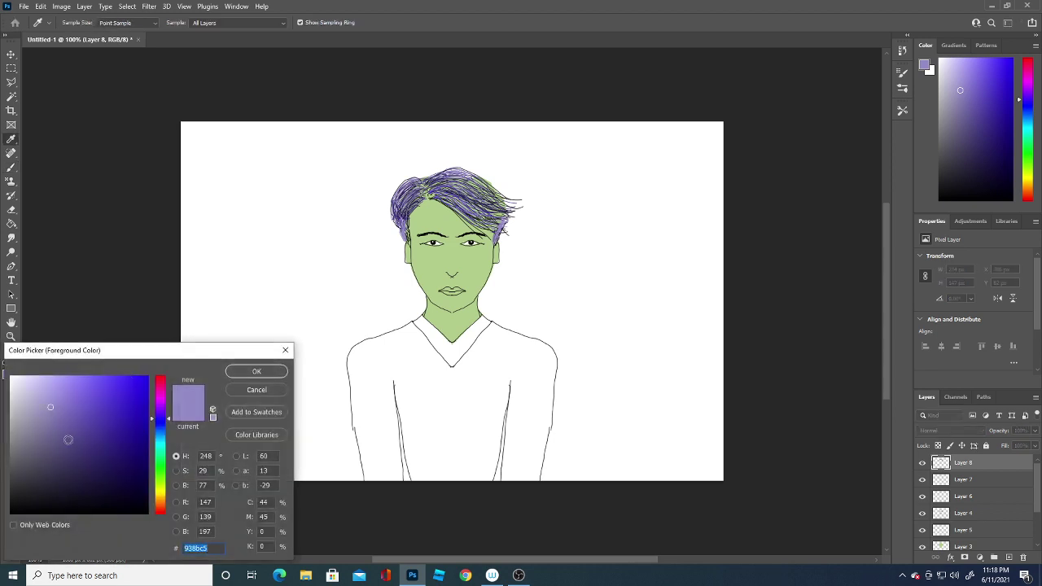
{"action": "left_click", "coordinate": [246, 370]}
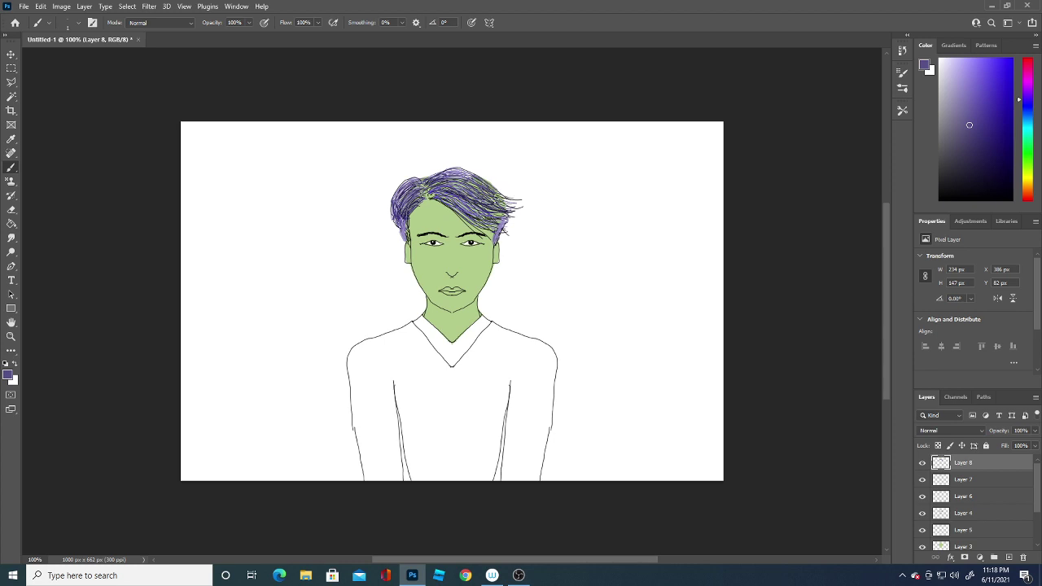
{"action": "mouse_move", "coordinate": [493, 195]}
{"action": "left_mouse_down"}
{"action": "mouse_move", "coordinate": [512, 206]}
{"action": "mouse_move", "coordinate": [494, 224]}
{"action": "left_mouse_up"}
{"action": "left_click_drag", "start_coordinate": [499, 198], "coordinate": [505, 201]}
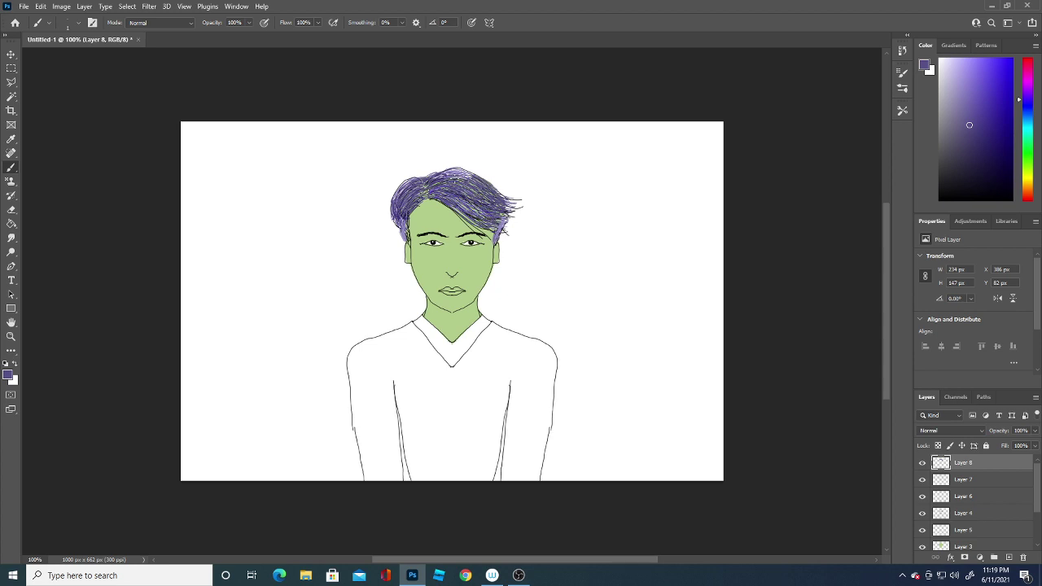
{"action": "left_click_drag", "start_coordinate": [425, 186], "coordinate": [415, 194]}
{"action": "mouse_move", "coordinate": [462, 206]}
{"action": "left_mouse_down"}
{"action": "mouse_move", "coordinate": [477, 213]}
{"action": "mouse_move", "coordinate": [487, 202]}
{"action": "left_mouse_up"}
- Try a lighter purple, then a darker purple, and add dark strands near the hair's right edge
{"action": "left_click", "coordinate": [9, 376]}
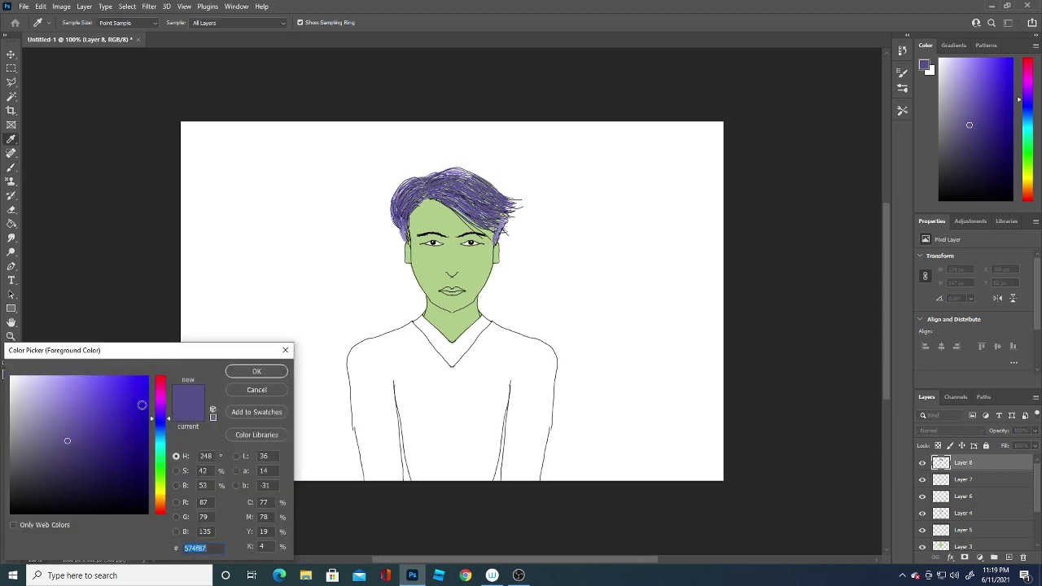
{"action": "left_click", "coordinate": [71, 426]}
{"action": "left_click", "coordinate": [254, 369]}
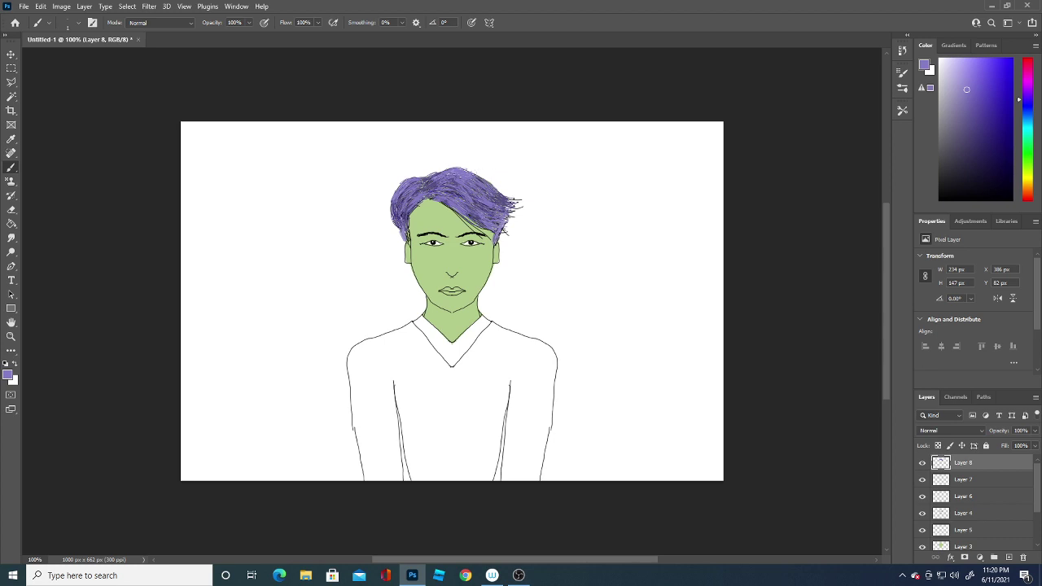
{"action": "left_click", "coordinate": [8, 376]}
{"action": "left_click", "coordinate": [63, 446]}
{"action": "left_click", "coordinate": [257, 369]}
{"action": "left_click_drag", "start_coordinate": [464, 215], "coordinate": [503, 221]}
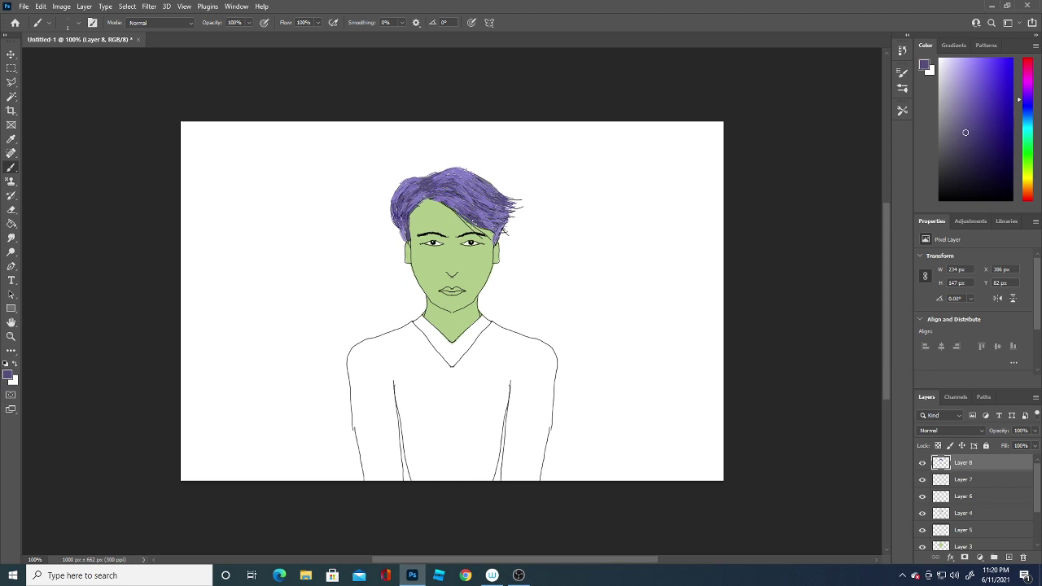
{"action": "left_click_drag", "start_coordinate": [479, 215], "coordinate": [459, 231]}
- Enlarge the brush to 10 px and fill the collar down to the V-neck in dark purple
{"action": "left_click_drag", "start_coordinate": [424, 327], "coordinate": [448, 348]}
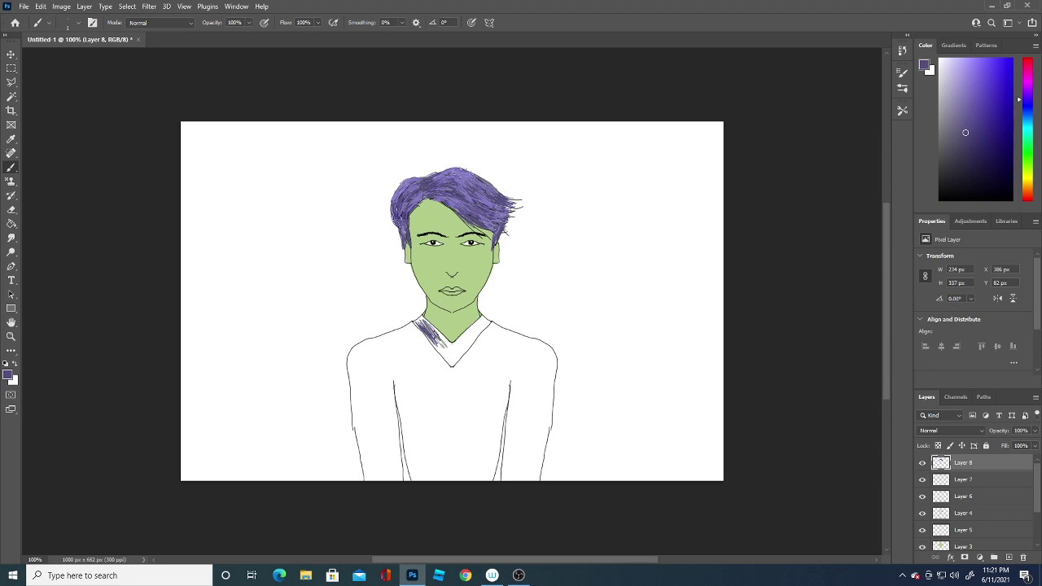
{"action": "left_click", "coordinate": [78, 22]}
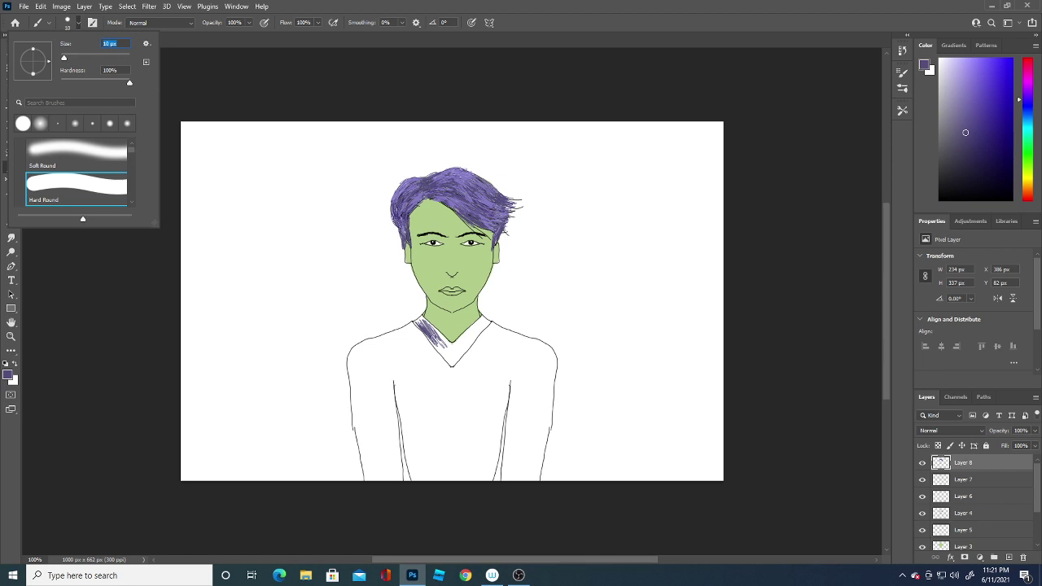
{"action": "left_click", "coordinate": [426, 331]}
{"action": "mouse_move", "coordinate": [426, 331]}
{"action": "left_mouse_down"}
{"action": "mouse_move", "coordinate": [441, 348]}
{"action": "mouse_move", "coordinate": [418, 322]}
{"action": "mouse_move", "coordinate": [449, 350]}
{"action": "left_mouse_up"}
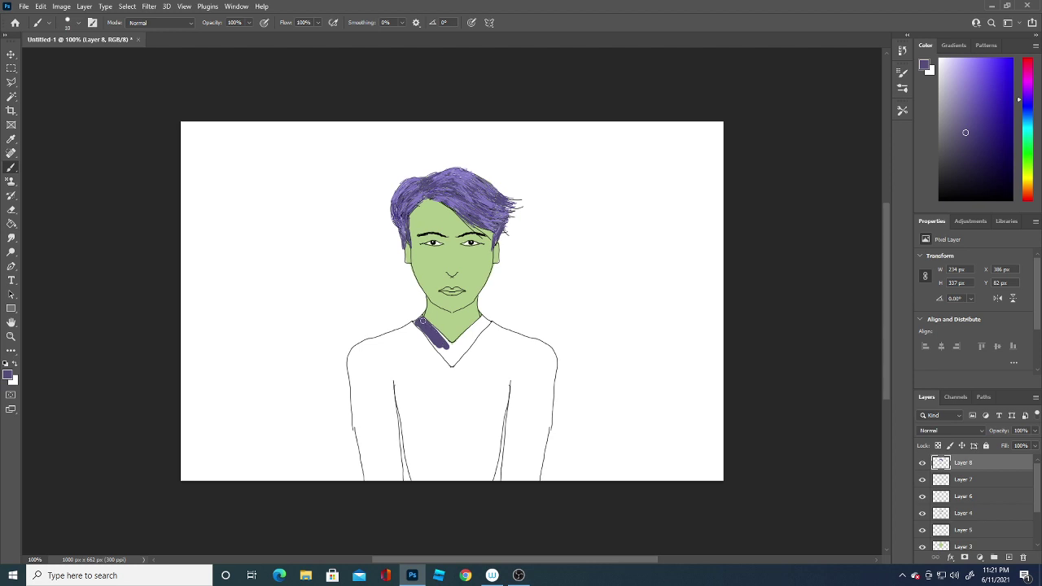
{"action": "mouse_move", "coordinate": [426, 332]}
{"action": "left_mouse_down"}
{"action": "mouse_move", "coordinate": [446, 356]}
{"action": "mouse_move", "coordinate": [475, 325]}
{"action": "mouse_move", "coordinate": [459, 356]}
{"action": "left_mouse_up"}
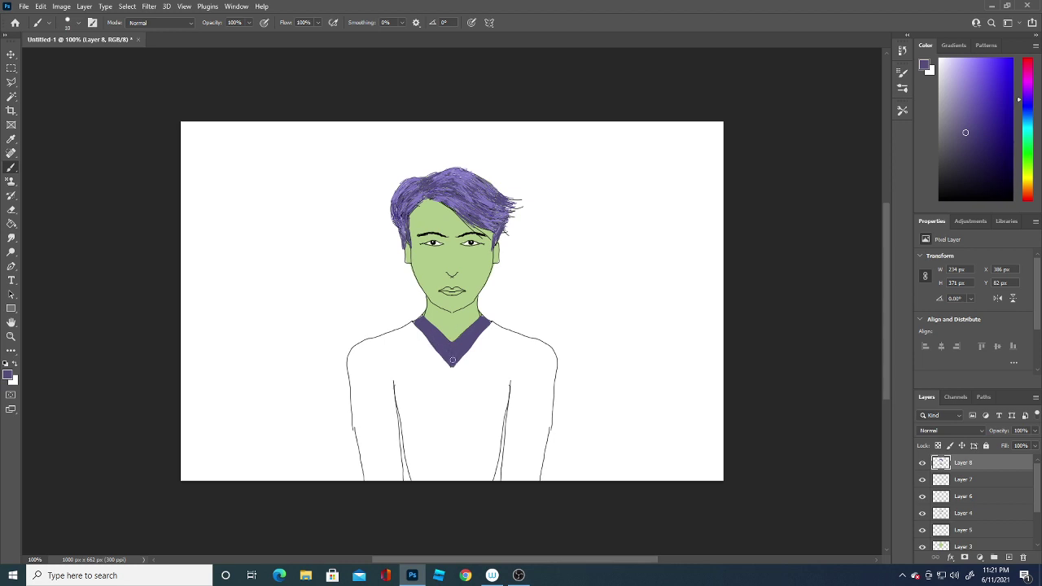
- With light lavender b2aae2 and a 37 px brush, paint the upper arm and the strip beside the collar
{"action": "left_click", "coordinate": [8, 376]}
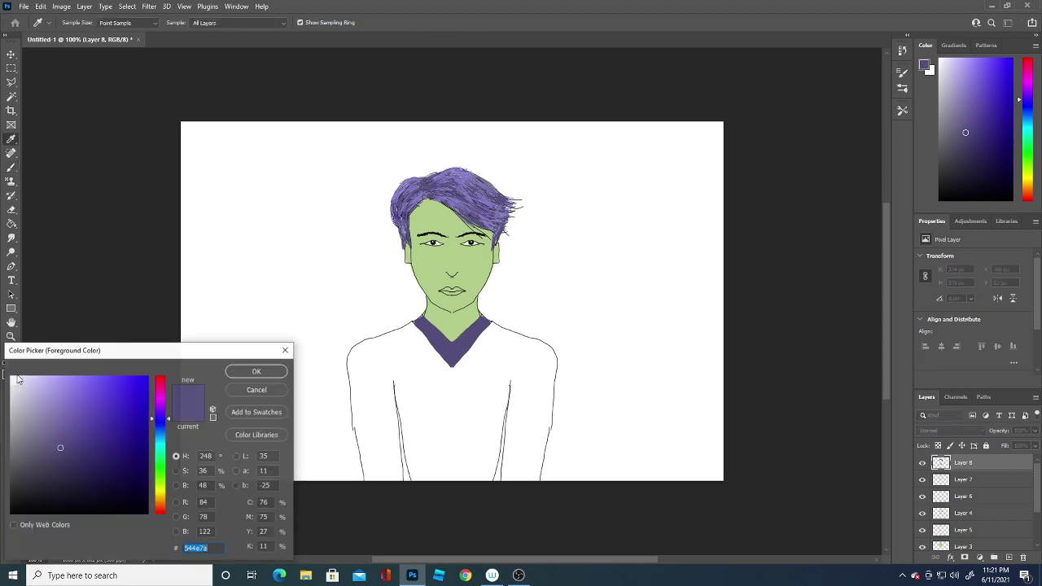
{"action": "left_click", "coordinate": [45, 389]}
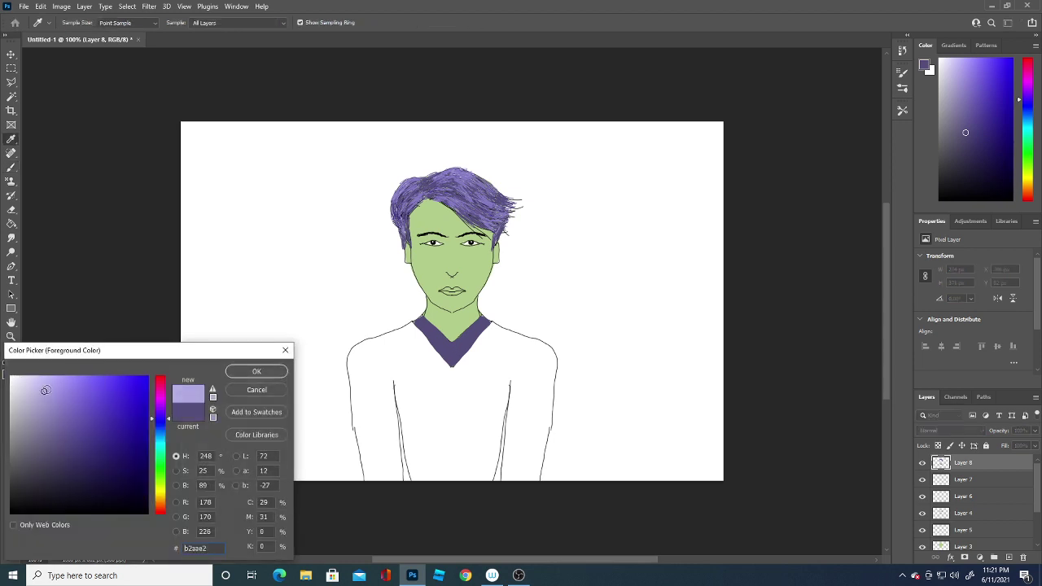
{"action": "left_click", "coordinate": [270, 371]}
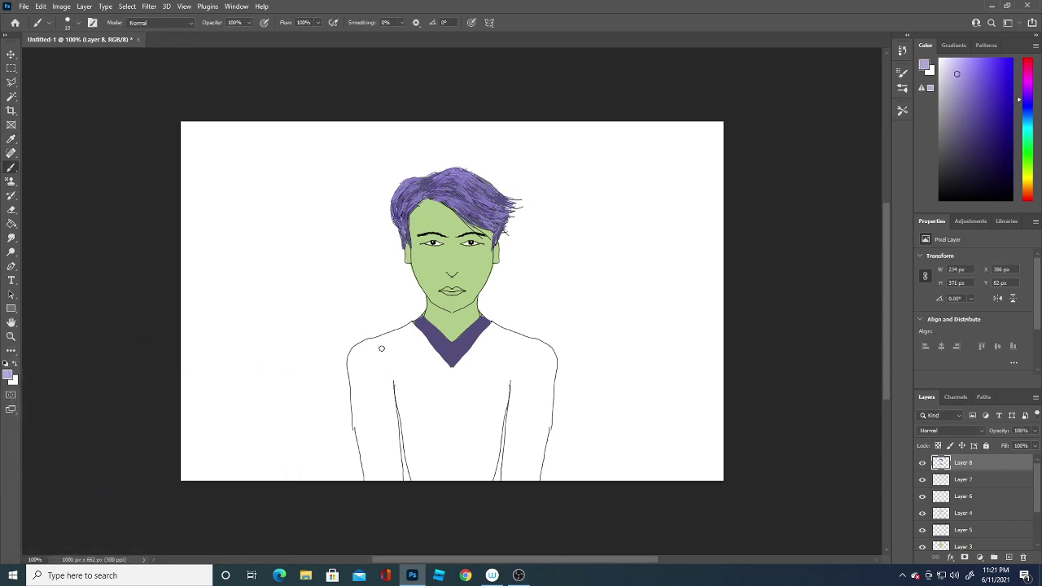
{"action": "left_click", "coordinate": [78, 23]}
{"action": "left_click_drag", "start_coordinate": [64, 57], "coordinate": [72, 57]}
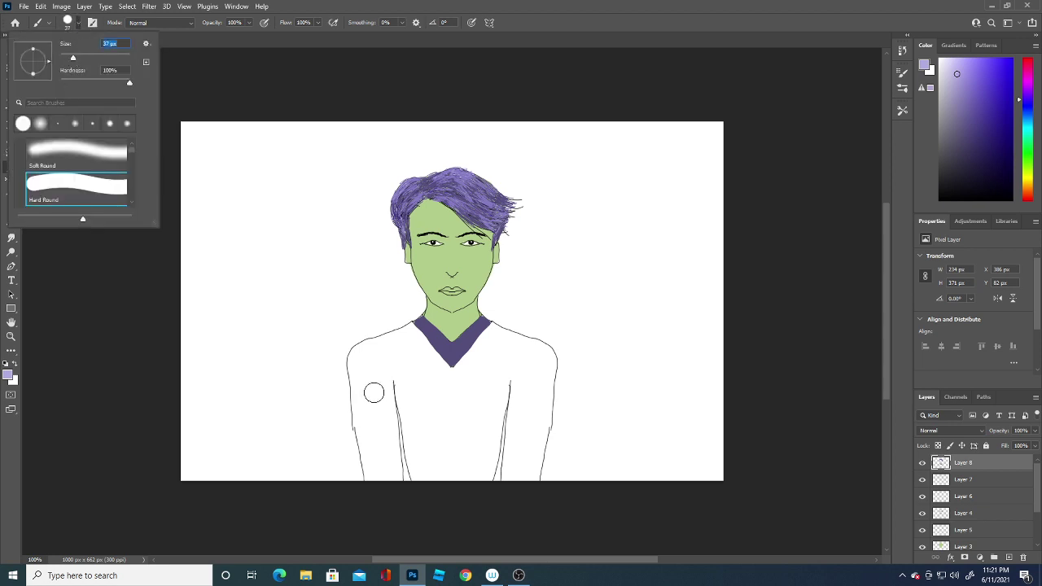
{"action": "mouse_move", "coordinate": [374, 393]}
{"action": "left_mouse_down"}
{"action": "mouse_move", "coordinate": [376, 411]}
{"action": "mouse_move", "coordinate": [358, 362]}
{"action": "mouse_move", "coordinate": [367, 415]}
{"action": "mouse_move", "coordinate": [361, 396]}
{"action": "mouse_move", "coordinate": [372, 395]}
{"action": "mouse_move", "coordinate": [374, 440]}
{"action": "mouse_move", "coordinate": [360, 398]}
{"action": "mouse_move", "coordinate": [360, 412]}
{"action": "mouse_move", "coordinate": [373, 476]}
{"action": "mouse_move", "coordinate": [380, 447]}
{"action": "mouse_move", "coordinate": [387, 478]}
{"action": "mouse_move", "coordinate": [383, 358]}
{"action": "mouse_move", "coordinate": [408, 382]}
{"action": "mouse_move", "coordinate": [418, 468]}
{"action": "mouse_move", "coordinate": [414, 454]}
{"action": "mouse_move", "coordinate": [412, 423]}
{"action": "mouse_move", "coordinate": [430, 472]}
{"action": "mouse_move", "coordinate": [442, 380]}
{"action": "mouse_move", "coordinate": [456, 472]}
{"action": "mouse_move", "coordinate": [474, 444]}
{"action": "mouse_move", "coordinate": [492, 366]}
{"action": "mouse_move", "coordinate": [468, 381]}
{"action": "mouse_move", "coordinate": [464, 373]}
{"action": "mouse_move", "coordinate": [491, 339]}
{"action": "mouse_move", "coordinate": [448, 382]}
{"action": "left_mouse_up"}
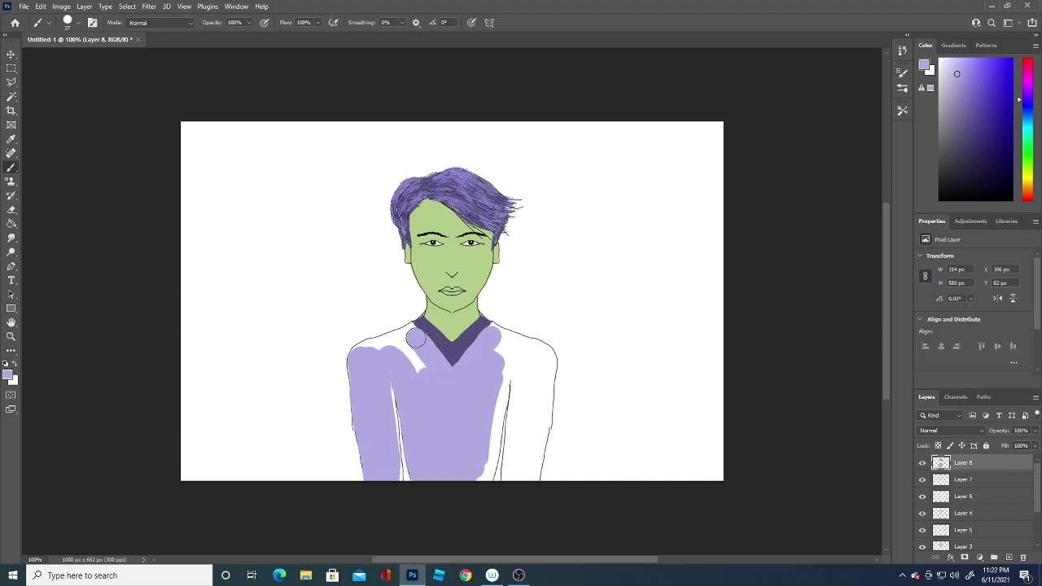
{"action": "mouse_move", "coordinate": [414, 336]}
{"action": "left_mouse_down"}
{"action": "mouse_move", "coordinate": [405, 343]}
{"action": "mouse_move", "coordinate": [416, 368]}
{"action": "mouse_move", "coordinate": [386, 353]}
{"action": "mouse_move", "coordinate": [360, 358]}
{"action": "mouse_move", "coordinate": [410, 335]}
{"action": "mouse_move", "coordinate": [376, 377]}
{"action": "mouse_move", "coordinate": [381, 395]}
{"action": "mouse_move", "coordinate": [358, 368]}
{"action": "mouse_move", "coordinate": [392, 478]}
{"action": "mouse_move", "coordinate": [389, 386]}
{"action": "mouse_move", "coordinate": [491, 375]}
{"action": "mouse_move", "coordinate": [498, 353]}
{"action": "mouse_move", "coordinate": [477, 476]}
{"action": "mouse_move", "coordinate": [501, 374]}
{"action": "mouse_move", "coordinate": [518, 399]}
{"action": "mouse_move", "coordinate": [518, 471]}
{"action": "mouse_move", "coordinate": [521, 379]}
{"action": "mouse_move", "coordinate": [511, 472]}
{"action": "mouse_move", "coordinate": [520, 463]}
{"action": "mouse_move", "coordinate": [507, 467]}
{"action": "mouse_move", "coordinate": [518, 395]}
{"action": "mouse_move", "coordinate": [530, 477]}
{"action": "mouse_move", "coordinate": [530, 355]}
{"action": "mouse_move", "coordinate": [512, 339]}
{"action": "mouse_move", "coordinate": [496, 346]}
{"action": "mouse_move", "coordinate": [532, 368]}
{"action": "mouse_move", "coordinate": [533, 444]}
{"action": "mouse_move", "coordinate": [542, 372]}
{"action": "mouse_move", "coordinate": [524, 349]}
{"action": "left_mouse_up"}
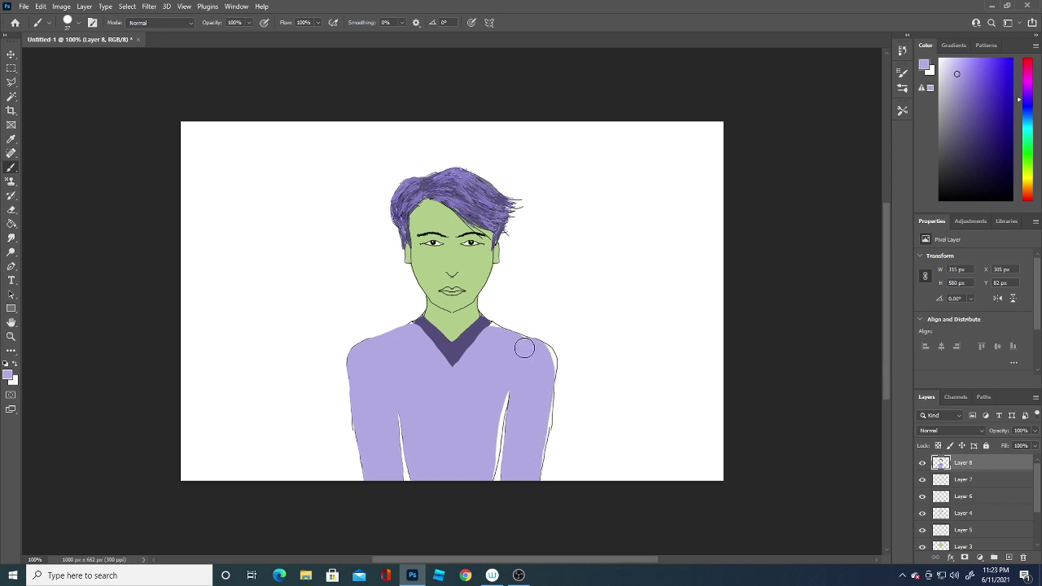
- Set a 3 px black brush and draw a stroke on the shirt's left arm
{"action": "left_click", "coordinate": [78, 23]}
{"action": "left_click_drag", "start_coordinate": [79, 65], "coordinate": [61, 61]}
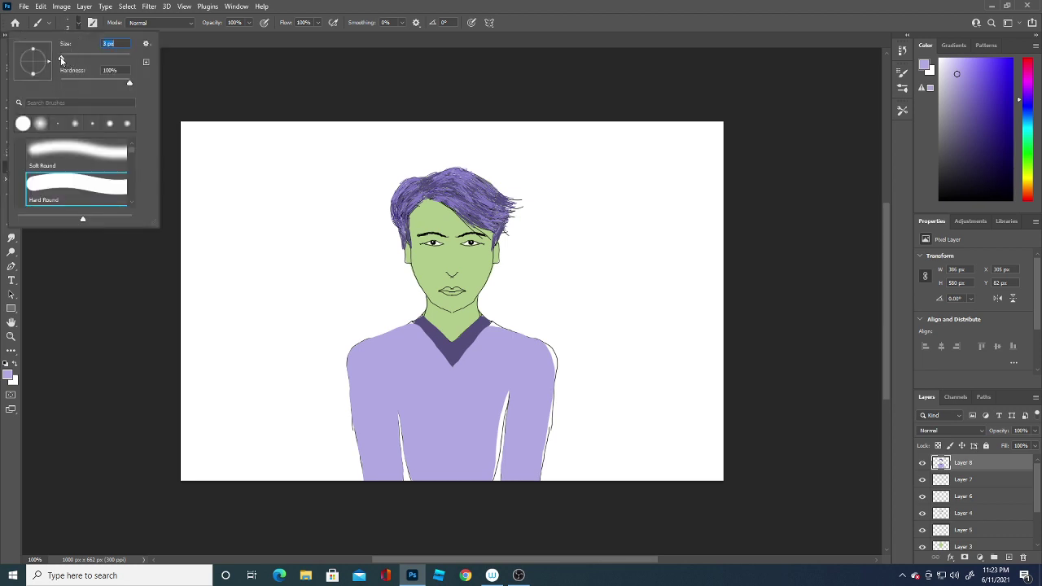
{"action": "left_click", "coordinate": [549, 362]}
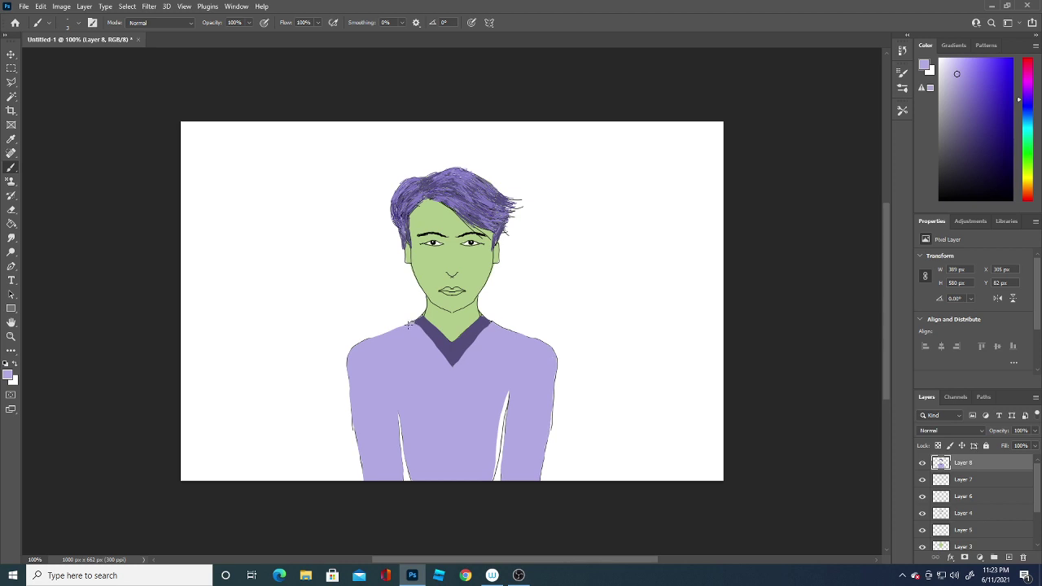
{"action": "left_click", "coordinate": [8, 375]}
{"action": "left_click", "coordinate": [12, 513]}
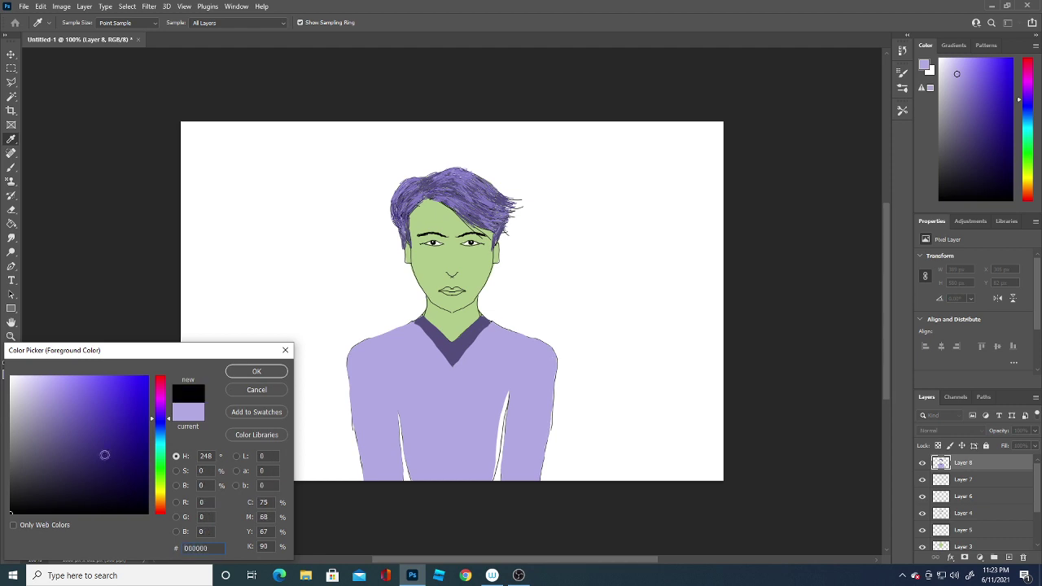
{"action": "left_click", "coordinate": [257, 371]}
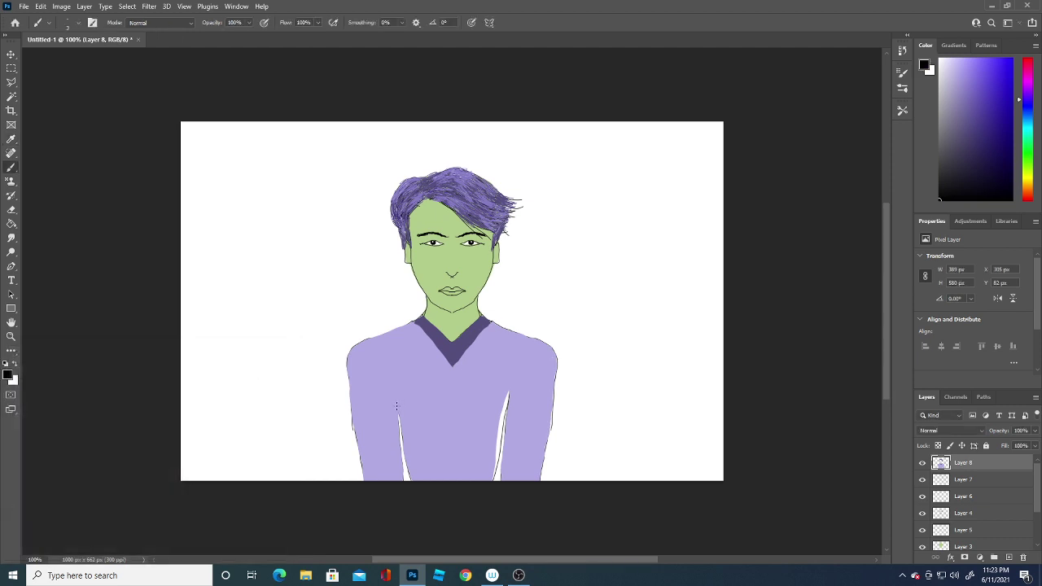
{"action": "left_click_drag", "start_coordinate": [397, 414], "coordinate": [393, 393]}
- Undo that stroke and draw a thin 1 px line along the shirt arm edge
{"action": "key", "text": "ctrl+z"}
{"action": "left_click", "coordinate": [77, 23]}
{"action": "left_click_drag", "start_coordinate": [63, 58], "coordinate": [55, 60]}
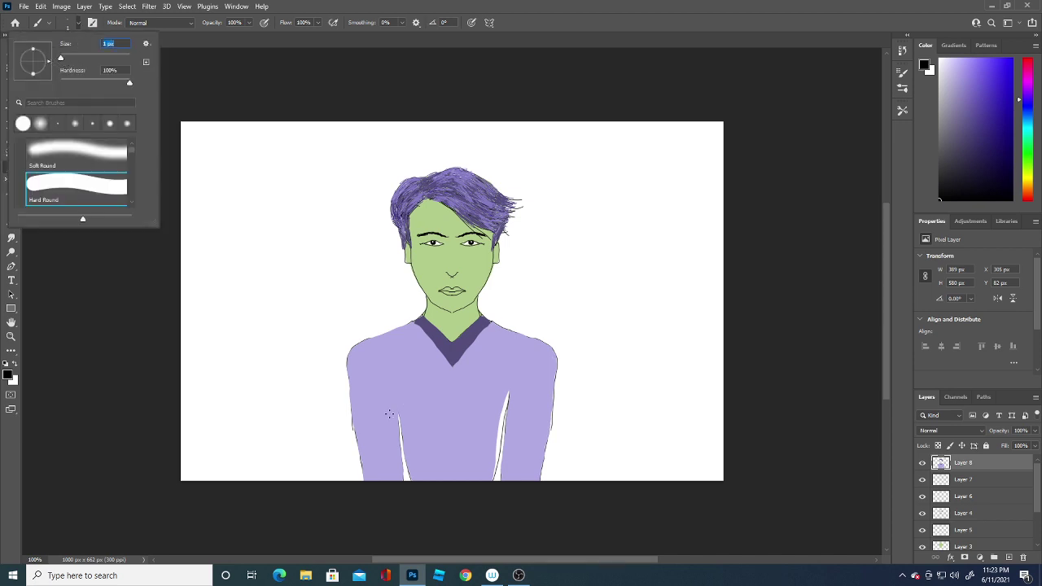
{"action": "left_click", "coordinate": [397, 413]}
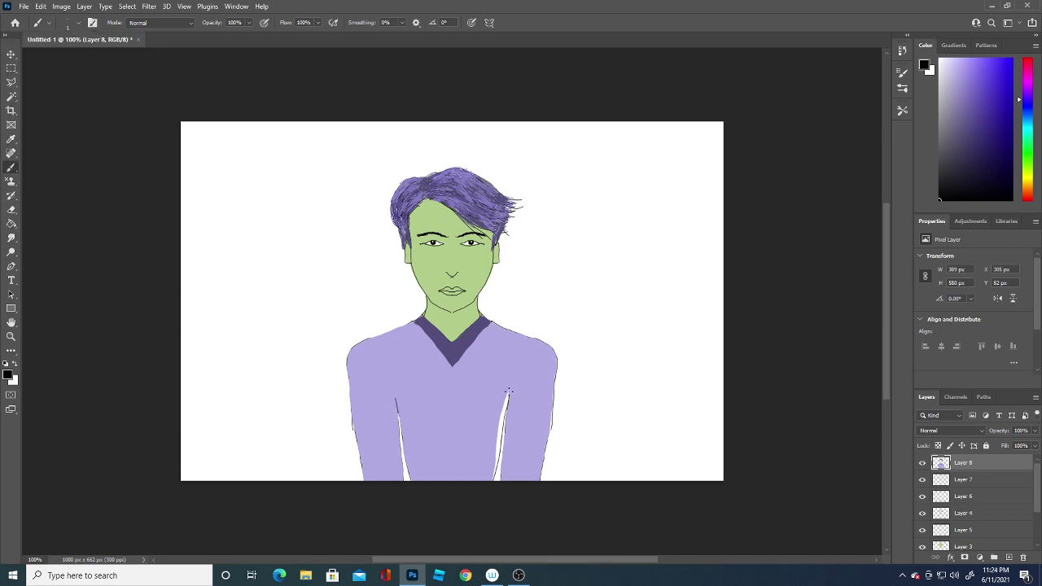
{"action": "left_click_drag", "start_coordinate": [508, 392], "coordinate": [507, 377]}
- Sample the shirt lavender, fill the white gap with a 21 px brush, then restore black
{"action": "left_click", "coordinate": [8, 375]}
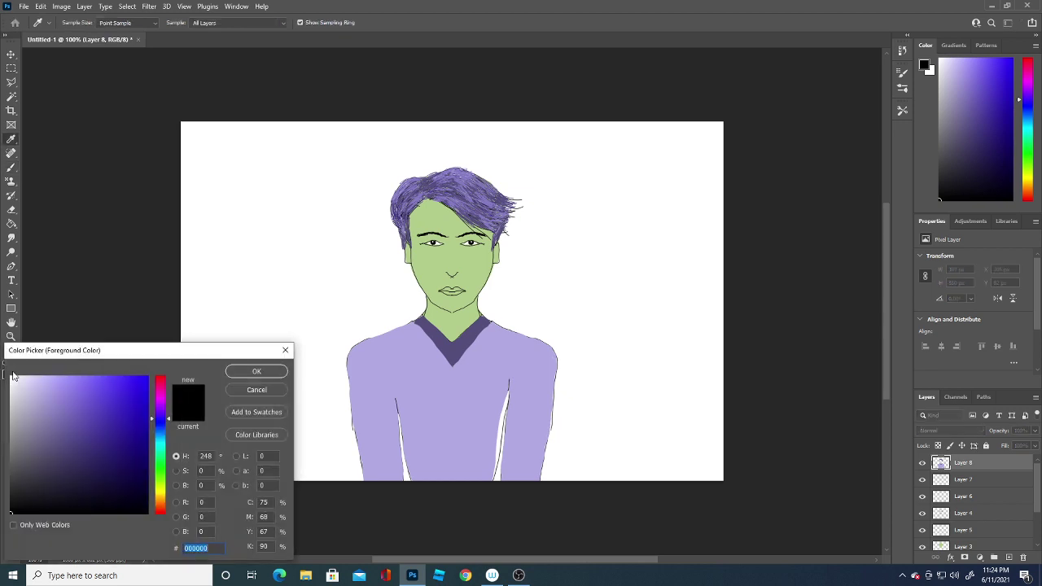
{"action": "left_click", "coordinate": [458, 416]}
{"action": "left_click", "coordinate": [269, 373]}
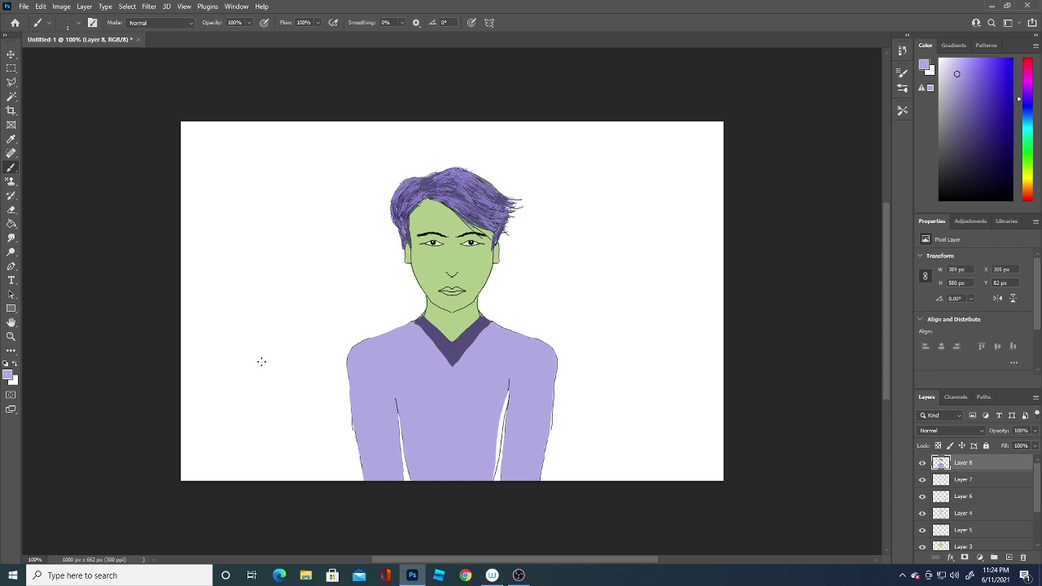
{"action": "left_click", "coordinate": [72, 22]}
{"action": "left_click_drag", "start_coordinate": [68, 58], "coordinate": [74, 59]}
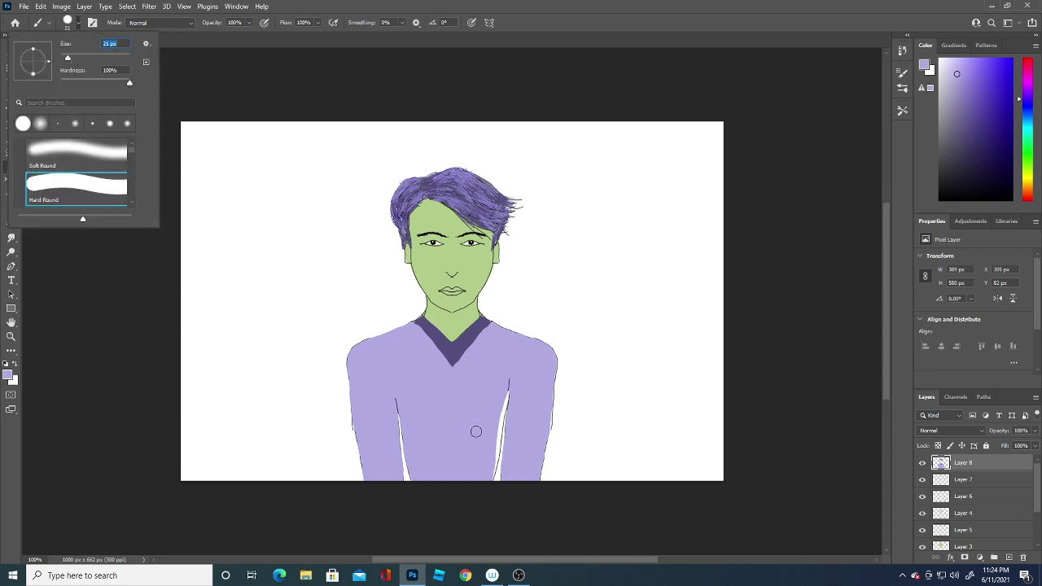
{"action": "left_click", "coordinate": [484, 458]}
{"action": "left_click_drag", "start_coordinate": [484, 458], "coordinate": [499, 403]}
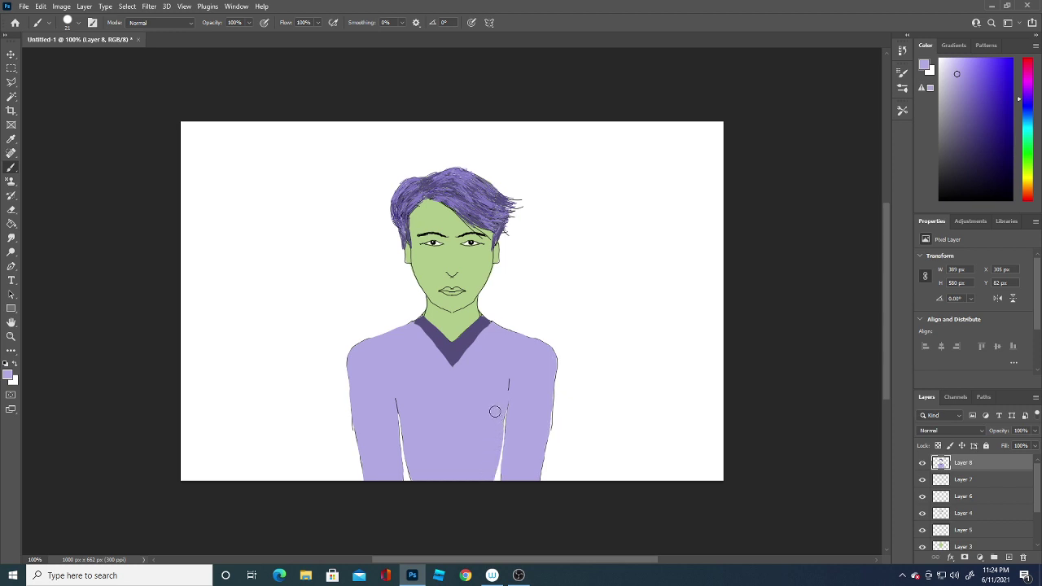
{"action": "left_click", "coordinate": [8, 374]}
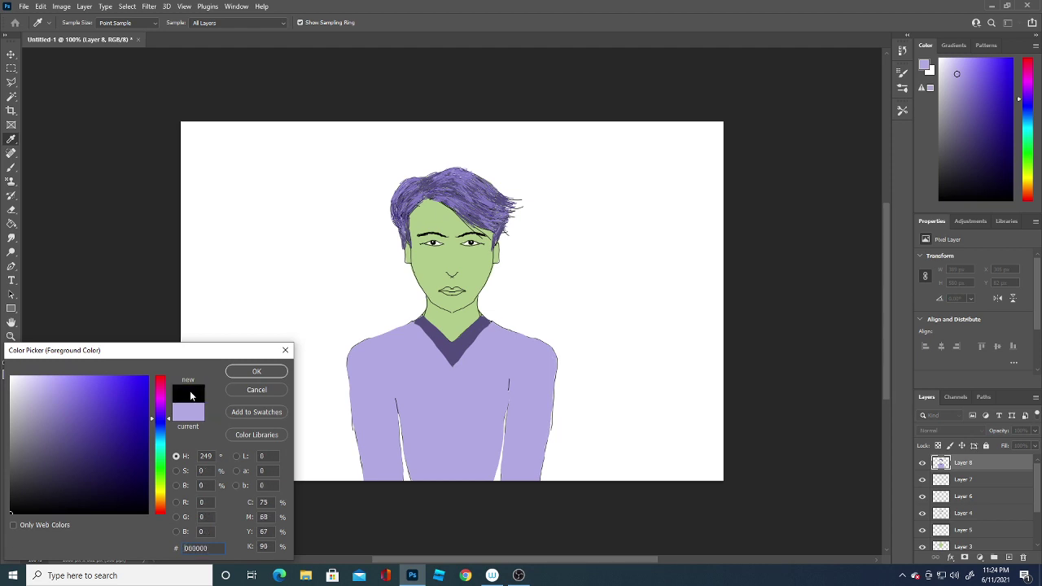
{"action": "left_click", "coordinate": [253, 368]}
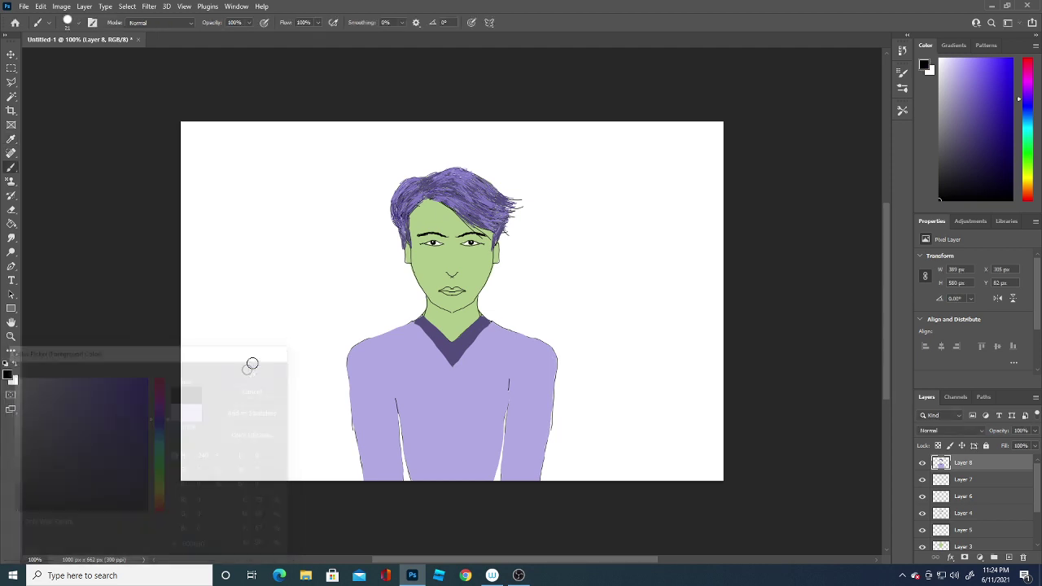
- With a 1 px black brush, hatch the inner and outer edges of both arms
{"action": "left_click", "coordinate": [78, 23]}
{"action": "left_click_drag", "start_coordinate": [63, 57], "coordinate": [50, 56]}
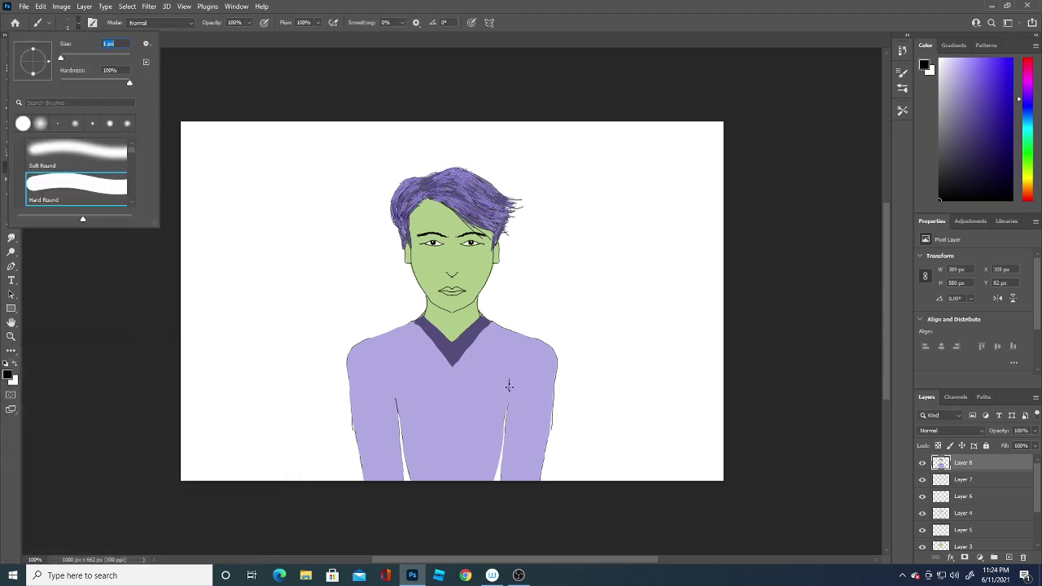
{"action": "left_click", "coordinate": [510, 386]}
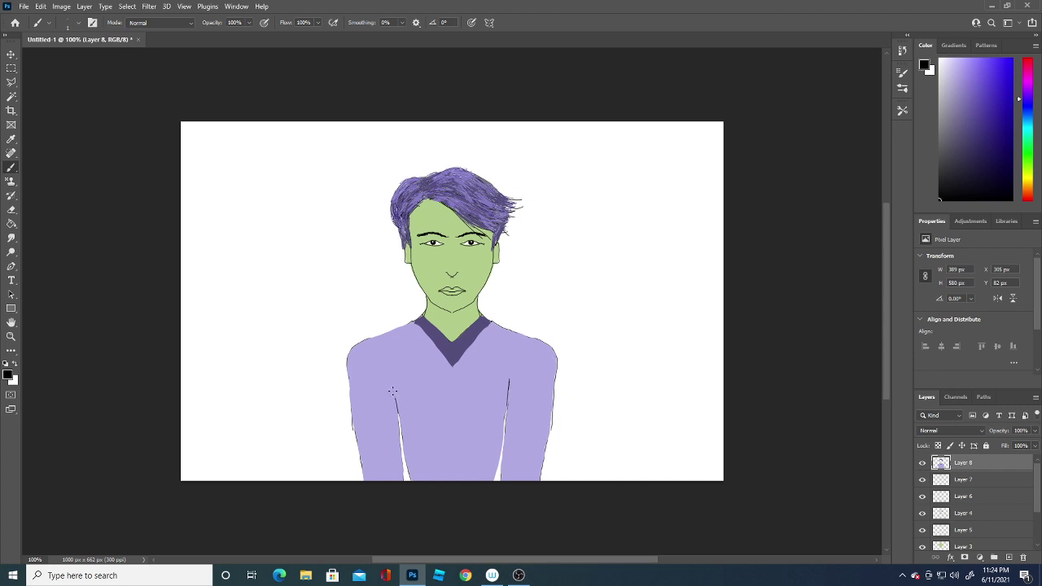
{"action": "left_click_drag", "start_coordinate": [395, 407], "coordinate": [392, 387]}
{"action": "left_click_drag", "start_coordinate": [392, 393], "coordinate": [394, 415]}
{"action": "mouse_move", "coordinate": [516, 379]}
{"action": "left_mouse_down"}
{"action": "mouse_move", "coordinate": [504, 403]}
{"action": "mouse_move", "coordinate": [514, 388]}
{"action": "left_mouse_up"}
{"action": "left_click_drag", "start_coordinate": [350, 355], "coordinate": [350, 402]}
{"action": "mouse_move", "coordinate": [554, 371]}
{"action": "left_mouse_down"}
{"action": "mouse_move", "coordinate": [549, 386]}
{"action": "mouse_move", "coordinate": [555, 364]}
{"action": "left_mouse_up"}
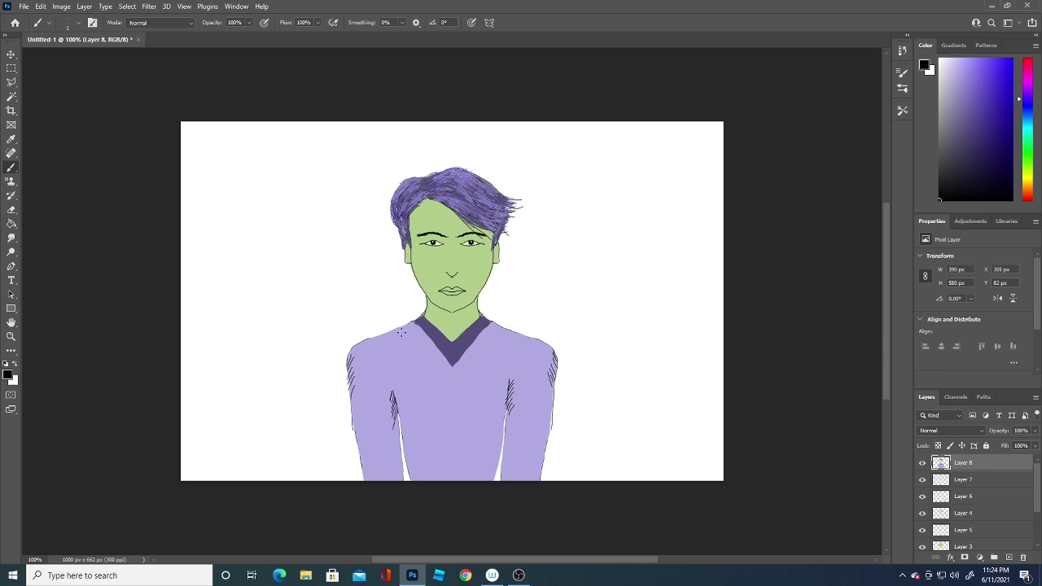
- Hatch both shoulders, draw a line down from the collar's V, and hatch the lower right edge
{"action": "mouse_move", "coordinate": [410, 322]}
{"action": "left_mouse_down"}
{"action": "mouse_move", "coordinate": [405, 332]}
{"action": "mouse_move", "coordinate": [415, 331]}
{"action": "left_mouse_up"}
{"action": "left_click_drag", "start_coordinate": [424, 326], "coordinate": [417, 336]}
{"action": "left_click_drag", "start_coordinate": [481, 327], "coordinate": [494, 332]}
{"action": "left_click_drag", "start_coordinate": [451, 368], "coordinate": [457, 472]}
{"action": "left_click_drag", "start_coordinate": [547, 406], "coordinate": [537, 472]}
- Sample the face's light green as the foreground colour
{"action": "left_click", "coordinate": [8, 375]}
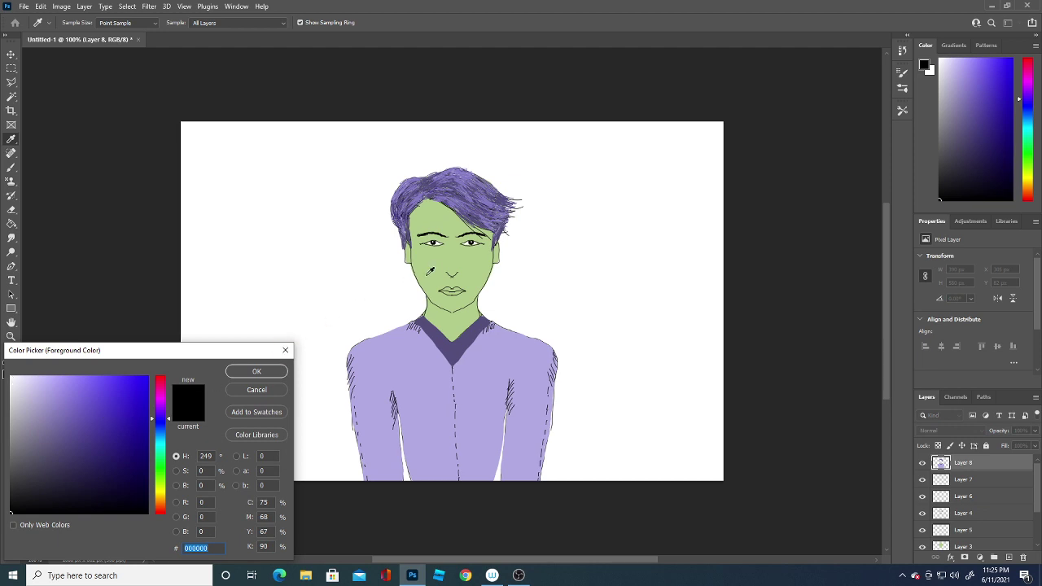
{"action": "left_click", "coordinate": [429, 271]}
{"action": "left_click", "coordinate": [51, 392]}
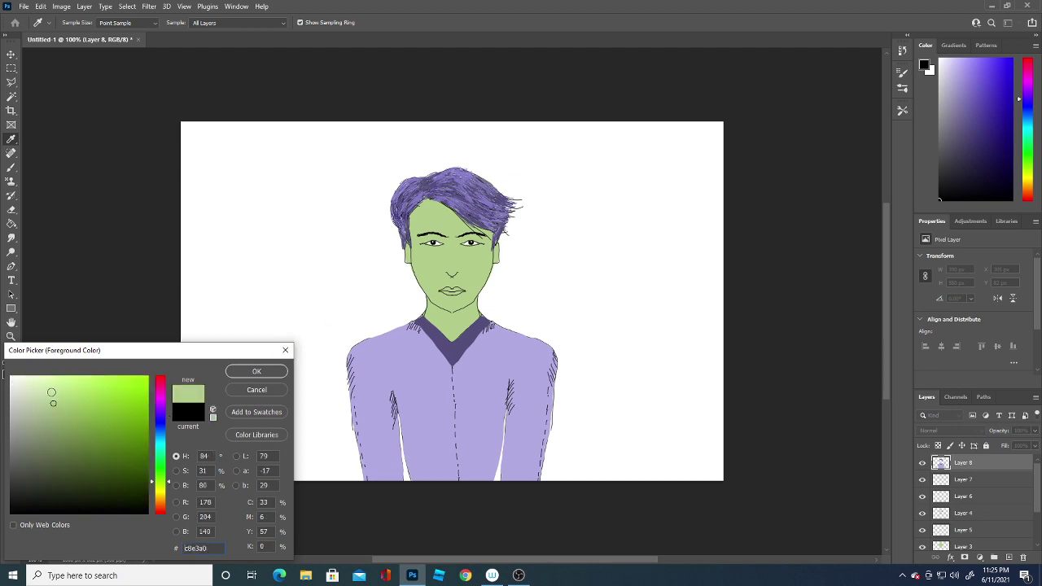
{"action": "left_click", "coordinate": [256, 370]}
- Paint that green over the lips on new Layer 9, then switch back to black
{"action": "left_click", "coordinate": [1008, 557]}
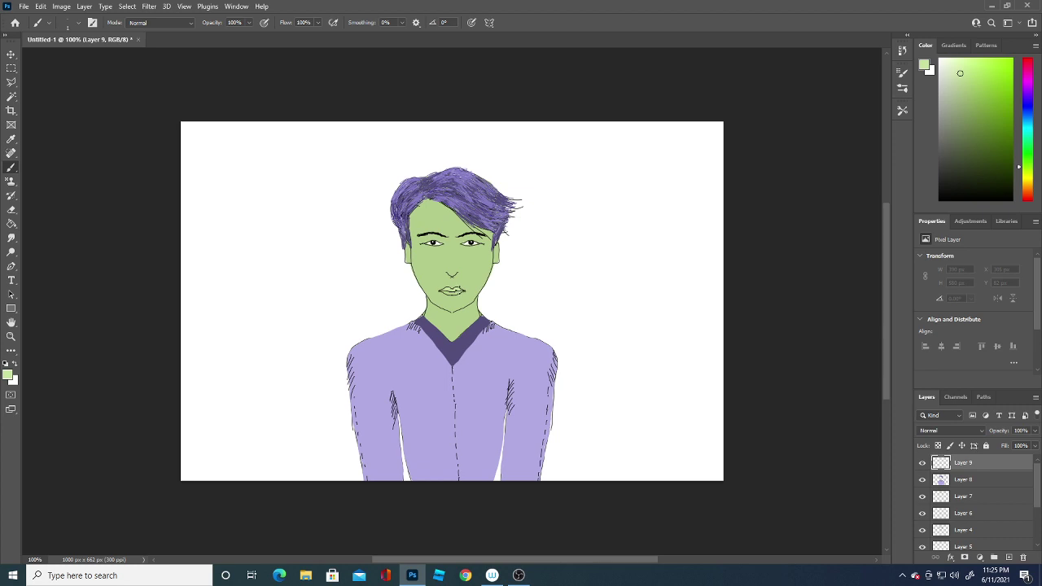
{"action": "left_click_drag", "start_coordinate": [443, 288], "coordinate": [461, 291]}
{"action": "left_click_drag", "start_coordinate": [447, 293], "coordinate": [461, 294]}
{"action": "left_click", "coordinate": [8, 374]}
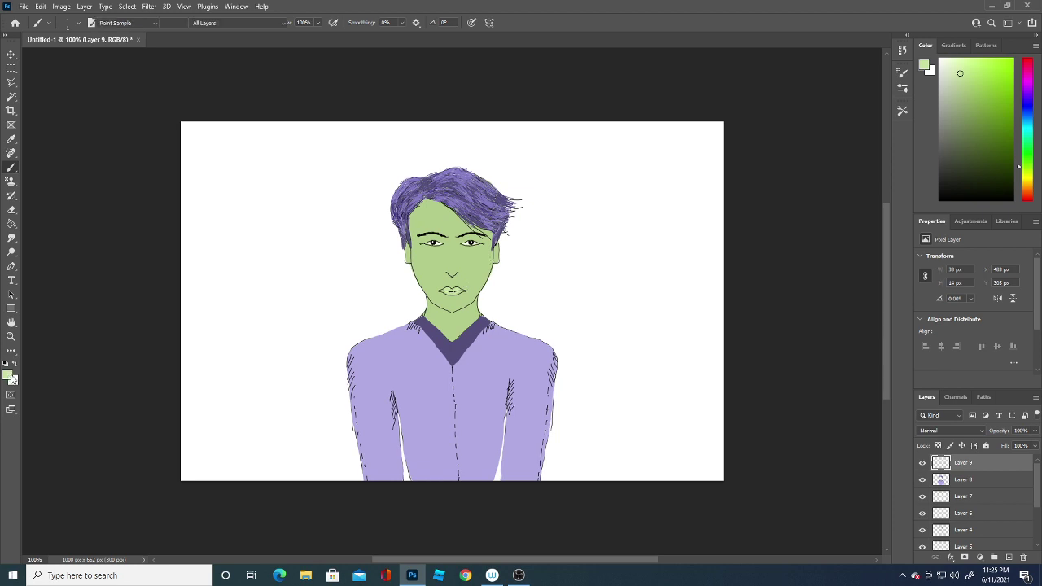
{"action": "left_click", "coordinate": [11, 512]}
{"action": "left_click", "coordinate": [257, 371]}
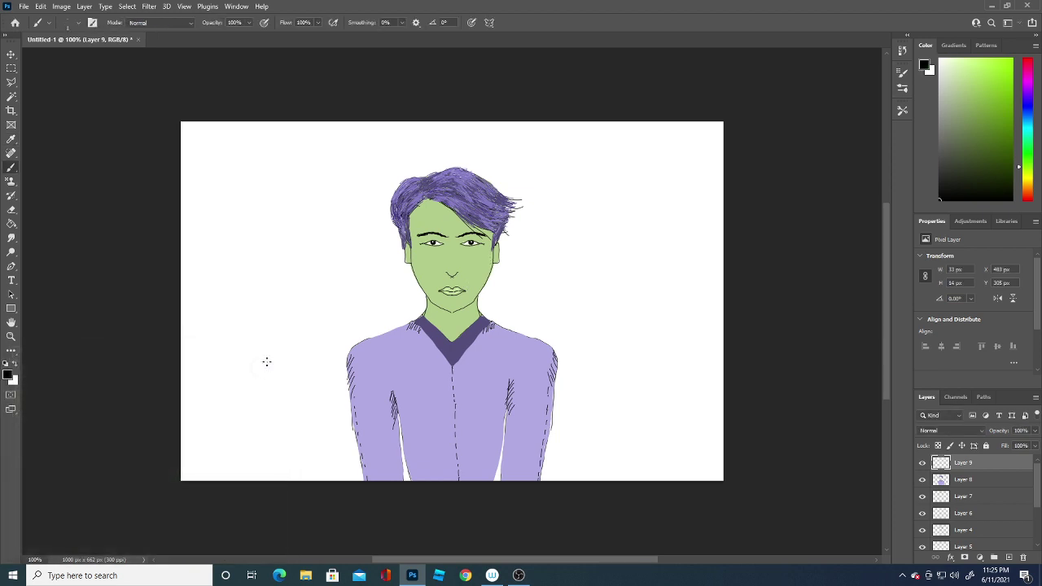
- On new Layer 10, sketch black goatee hatching, chin stubble and a vertical nose line
{"action": "left_click", "coordinate": [1009, 558]}
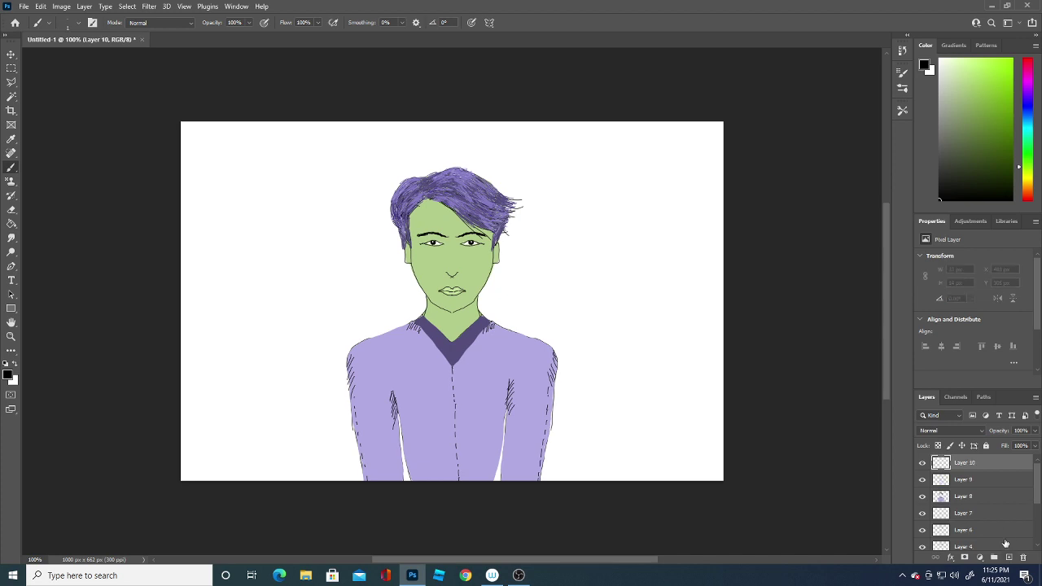
{"action": "mouse_move", "coordinate": [449, 309]}
{"action": "left_mouse_down"}
{"action": "mouse_move", "coordinate": [462, 306]}
{"action": "mouse_move", "coordinate": [437, 309]}
{"action": "mouse_move", "coordinate": [469, 302]}
{"action": "mouse_move", "coordinate": [451, 285]}
{"action": "mouse_move", "coordinate": [469, 295]}
{"action": "left_mouse_up"}
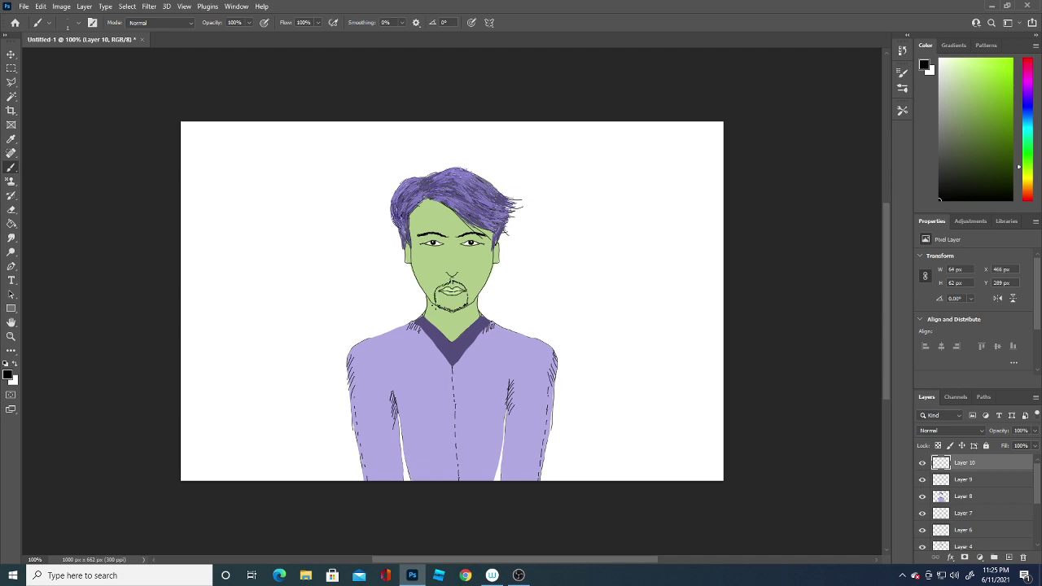
{"action": "left_click", "coordinate": [438, 299]}
{"action": "left_click_drag", "start_coordinate": [464, 292], "coordinate": [467, 302]}
{"action": "left_click_drag", "start_coordinate": [433, 299], "coordinate": [440, 308]}
{"action": "left_click_drag", "start_coordinate": [439, 305], "coordinate": [466, 313]}
{"action": "left_click_drag", "start_coordinate": [447, 243], "coordinate": [450, 272]}
- Eyedrop the face green as the paint colour and add a new Layer 11
{"action": "left_click", "coordinate": [8, 374]}
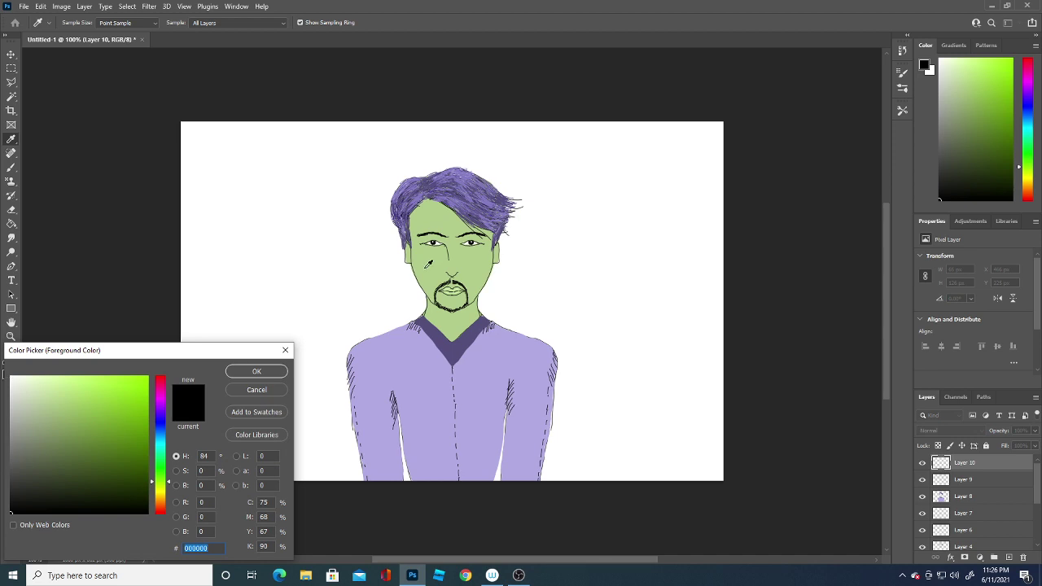
{"action": "left_click", "coordinate": [429, 264]}
{"action": "left_click", "coordinate": [257, 371]}
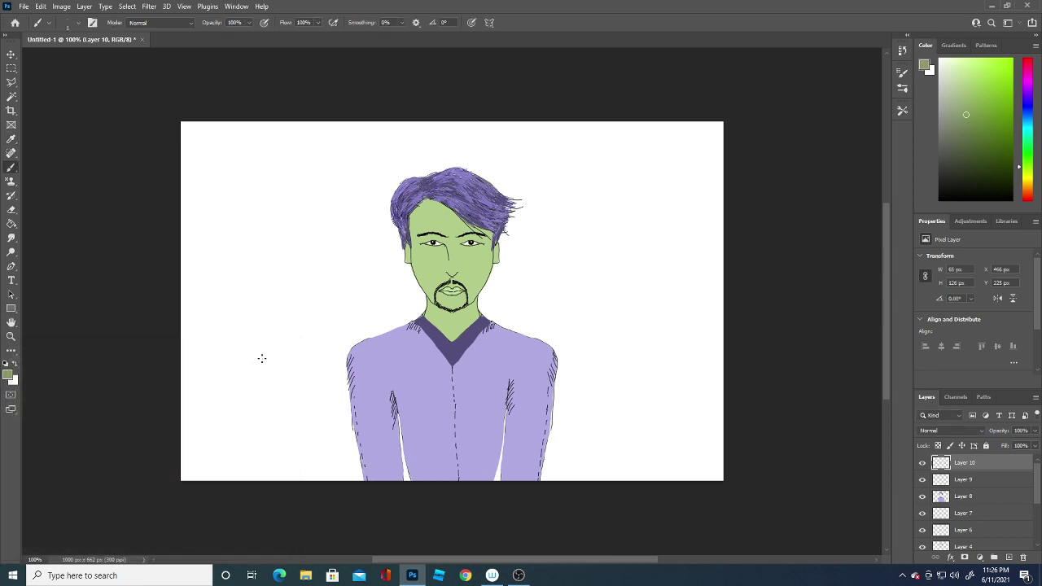
{"action": "left_click", "coordinate": [1009, 557]}
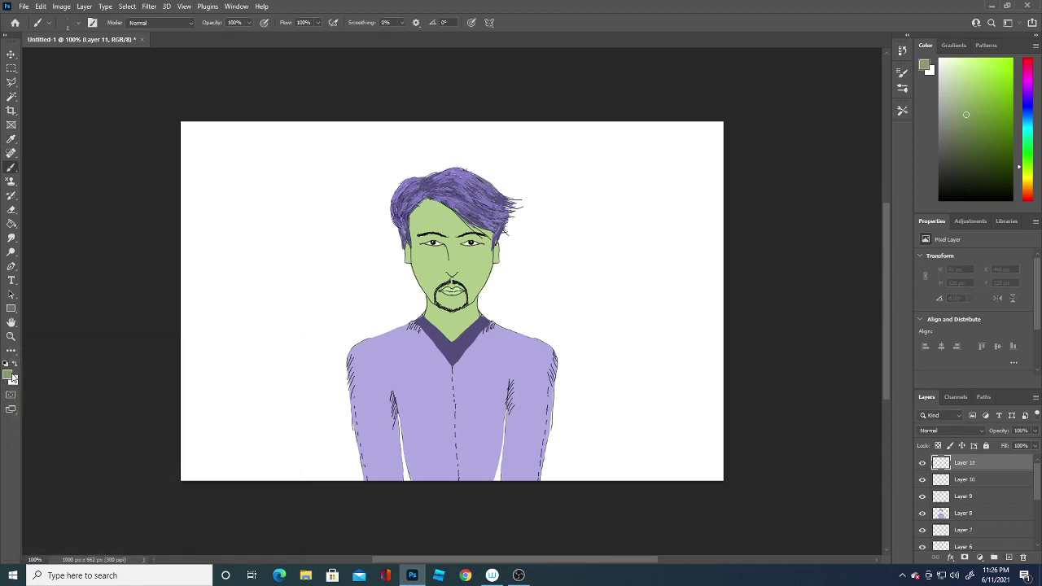
- Enlarge the brush to 12 px and undo a test cheek stroke
{"action": "left_click", "coordinate": [78, 23]}
{"action": "left_click_drag", "start_coordinate": [60, 59], "coordinate": [65, 59]}
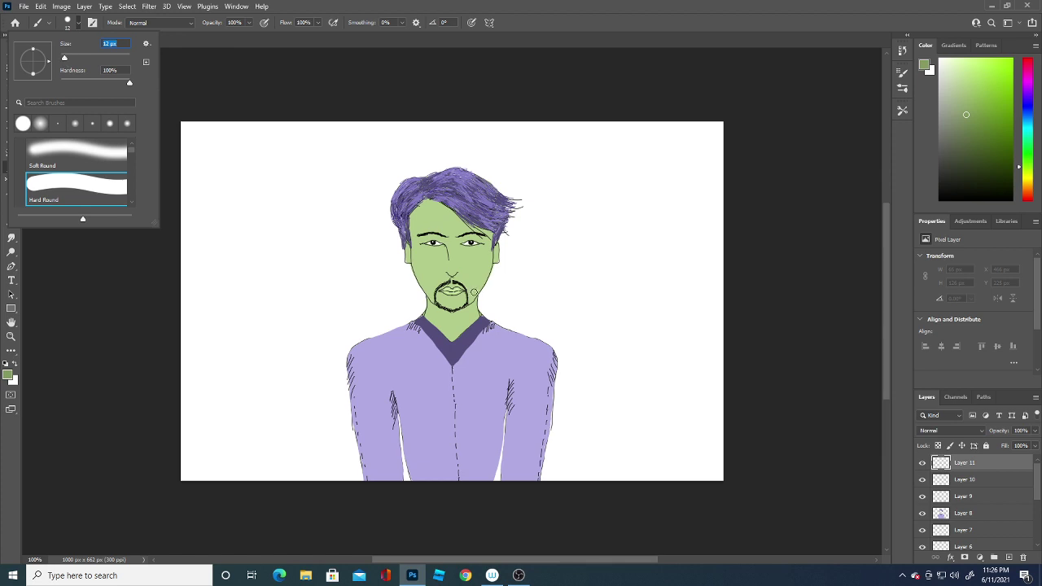
{"action": "left_click", "coordinate": [471, 300]}
{"action": "left_click_drag", "start_coordinate": [471, 300], "coordinate": [491, 238]}
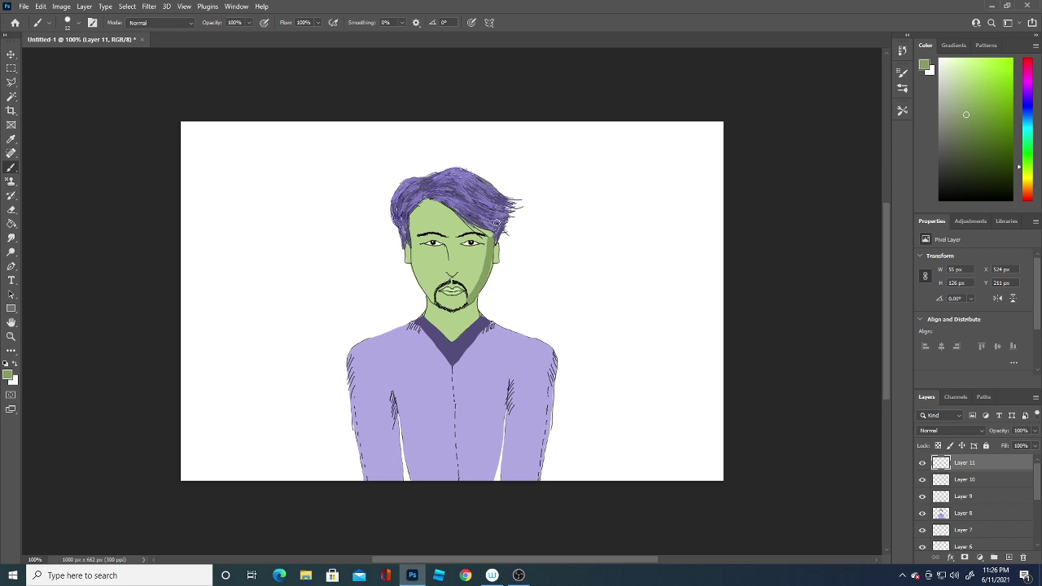
{"action": "key", "text": "ctrl+z"}
- Resample the face green and darken it slightly to a5be82
{"action": "left_click", "coordinate": [8, 376]}
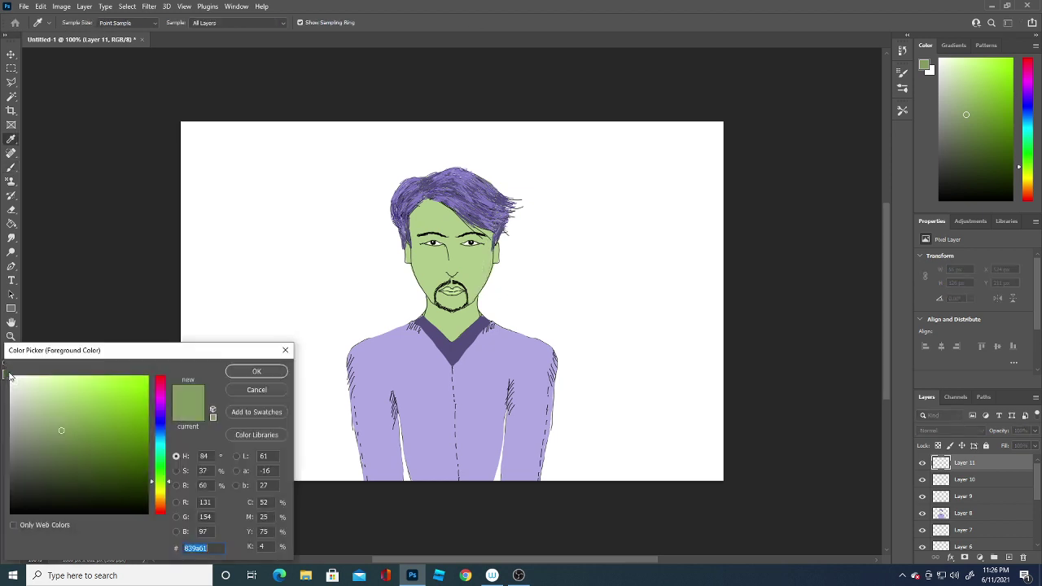
{"action": "left_click", "coordinate": [486, 263]}
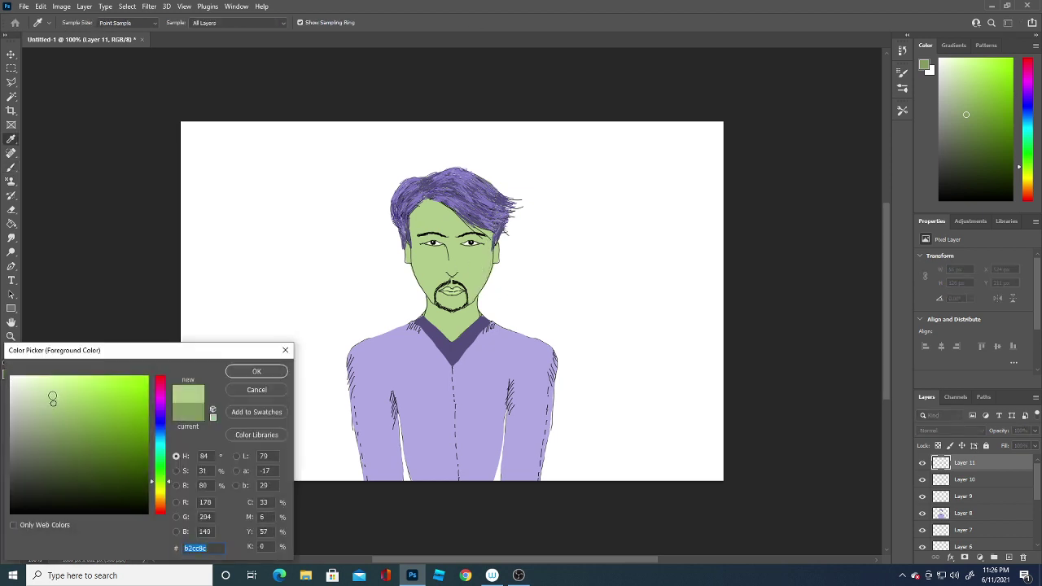
{"action": "left_click", "coordinate": [54, 410]}
{"action": "key", "text": "b"}
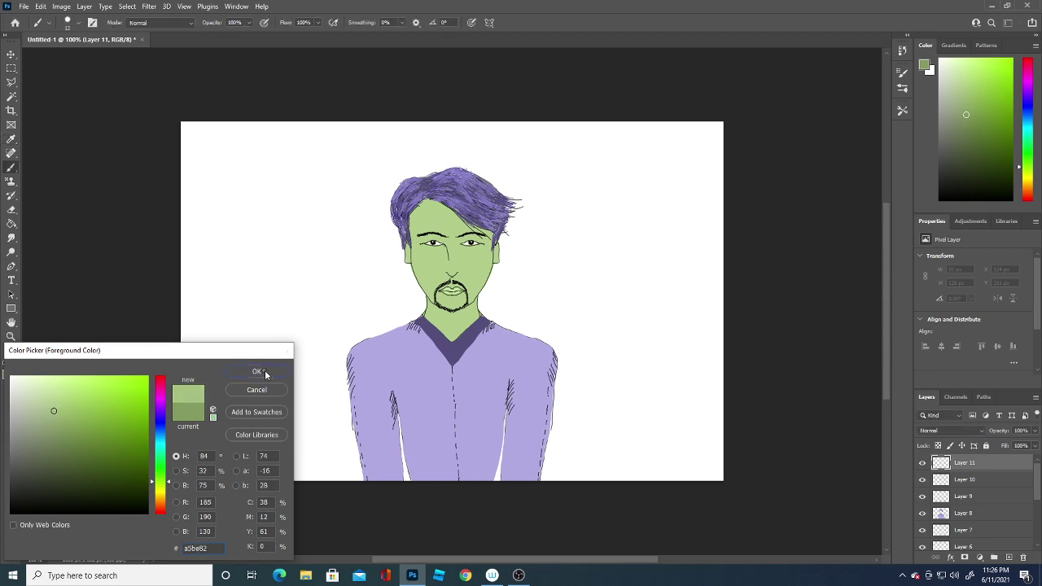
{"action": "left_click", "coordinate": [256, 371]}
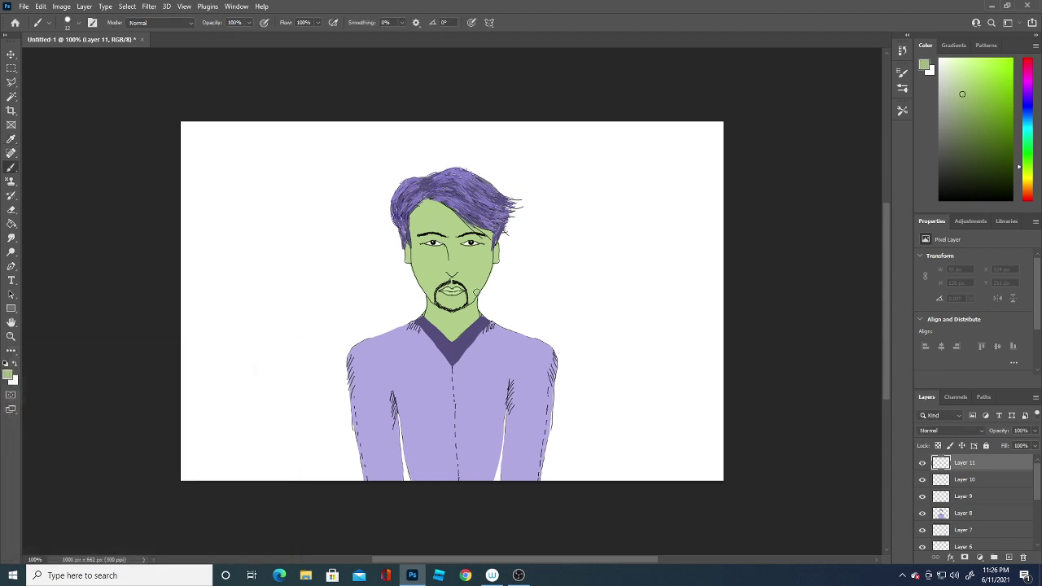
- Shrink the brush to 6 px and shade green up the face's right side
{"action": "left_click", "coordinate": [77, 23]}
{"action": "left_click_drag", "start_coordinate": [68, 59], "coordinate": [63, 59]}
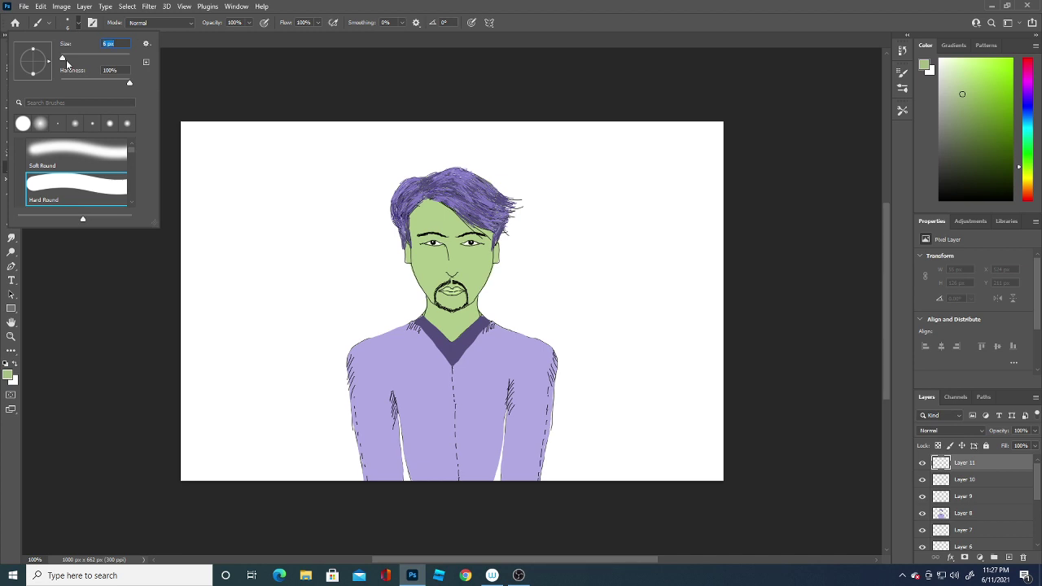
{"action": "left_click", "coordinate": [472, 298]}
{"action": "left_click_drag", "start_coordinate": [476, 296], "coordinate": [491, 248]}
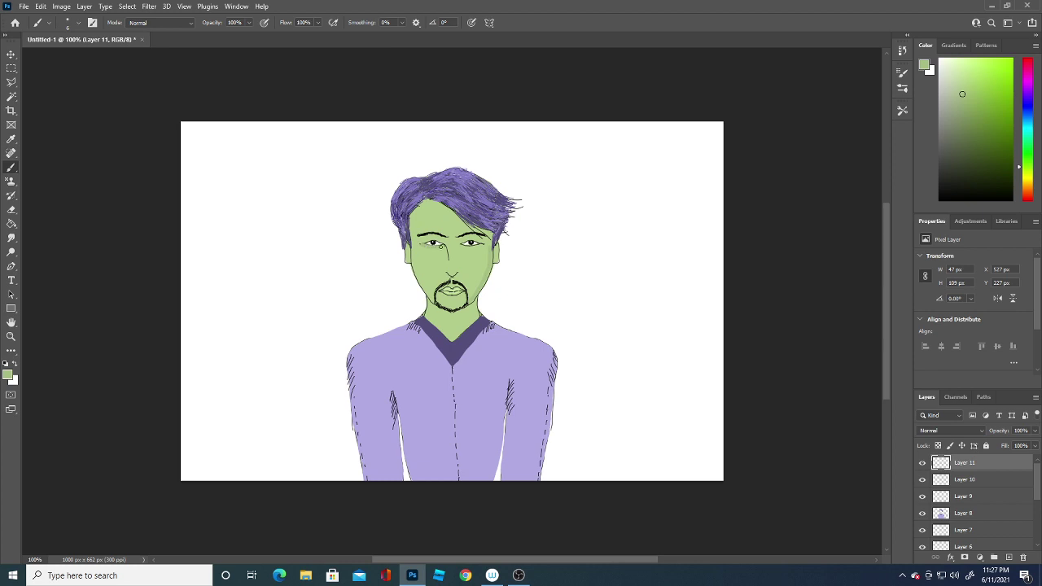
{"action": "mouse_move", "coordinate": [444, 248]}
{"action": "left_mouse_down"}
{"action": "mouse_move", "coordinate": [446, 257]}
{"action": "mouse_move", "coordinate": [442, 241]}
{"action": "left_mouse_up"}
- Shade both ears and near the hair, undoing stray strokes by the goatee and chin
{"action": "left_click_drag", "start_coordinate": [432, 306], "coordinate": [444, 306]}
{"action": "key", "text": "ctrl+z"}
{"action": "left_click_drag", "start_coordinate": [473, 302], "coordinate": [469, 302]}
{"action": "key", "text": "ctrl+z"}
{"action": "left_click_drag", "start_coordinate": [408, 253], "coordinate": [407, 257]}
{"action": "left_click_drag", "start_coordinate": [498, 255], "coordinate": [495, 253]}
{"action": "left_click_drag", "start_coordinate": [435, 204], "coordinate": [451, 193]}
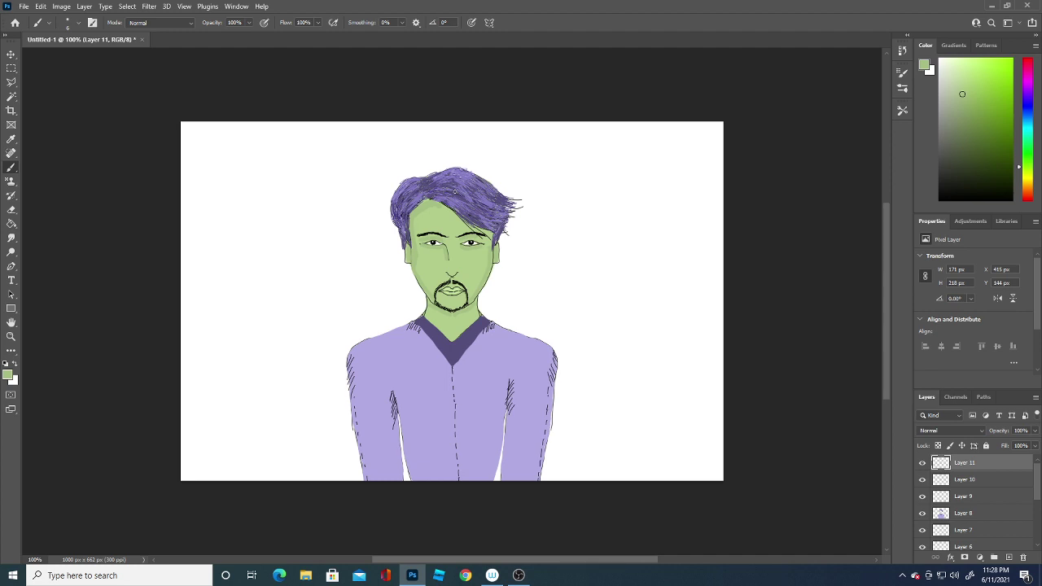
- Switch to a lighter green and repaint a small stroke along the chin
{"action": "left_click", "coordinate": [8, 375]}
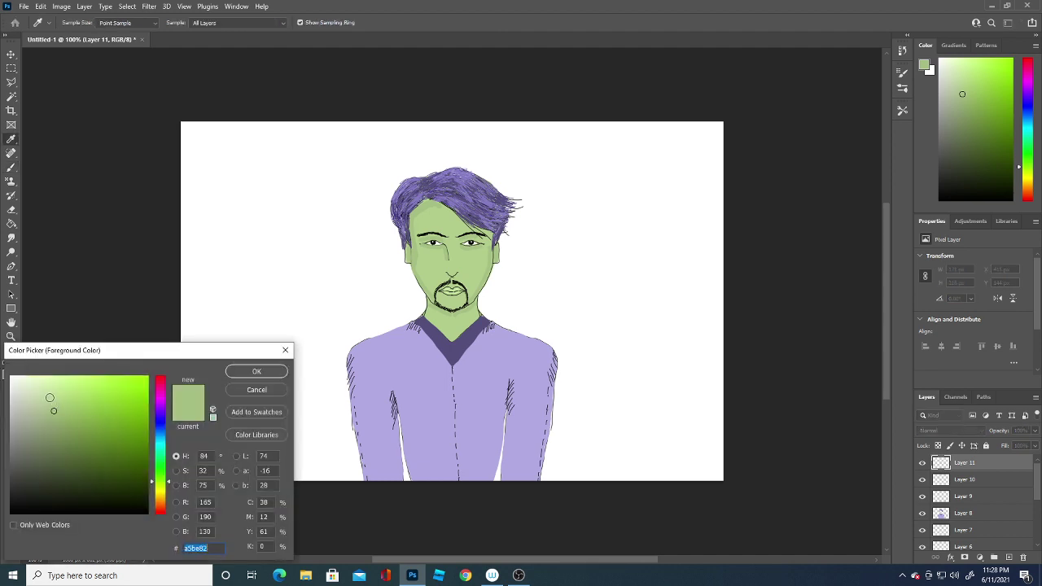
{"action": "left_click", "coordinate": [256, 371]}
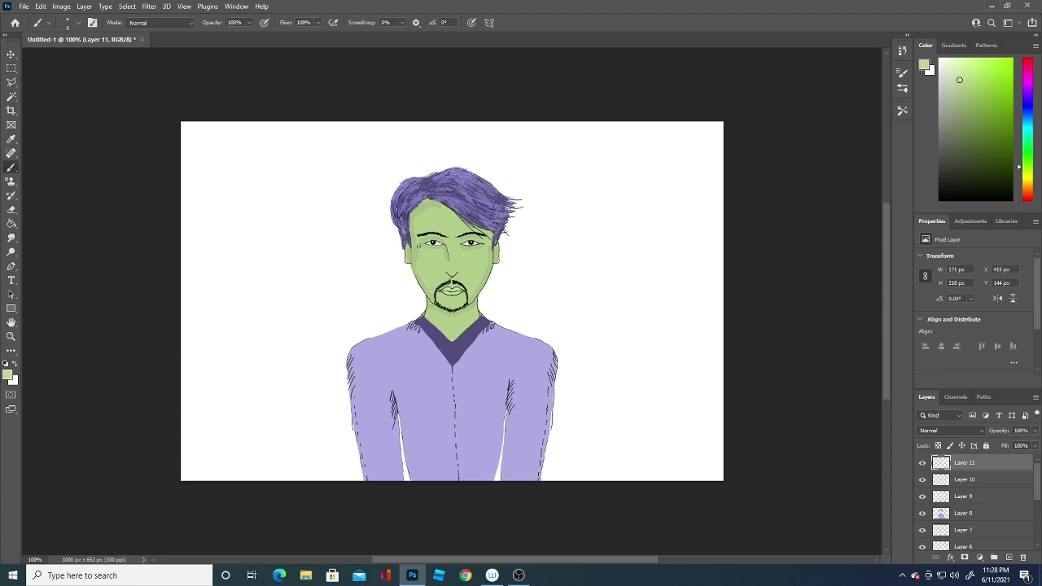
{"action": "left_click", "coordinate": [8, 375]}
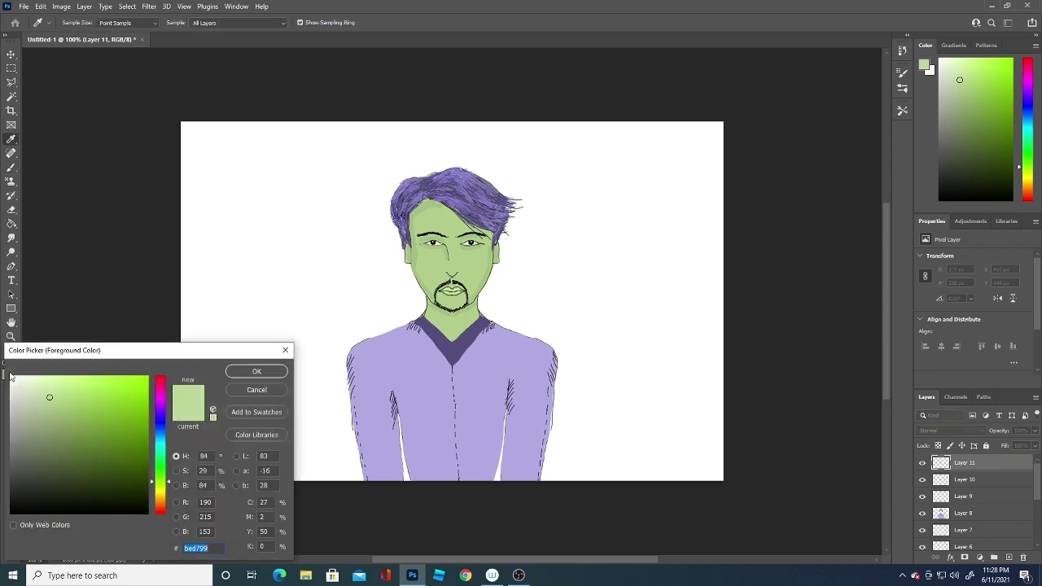
{"action": "left_click", "coordinate": [418, 252]}
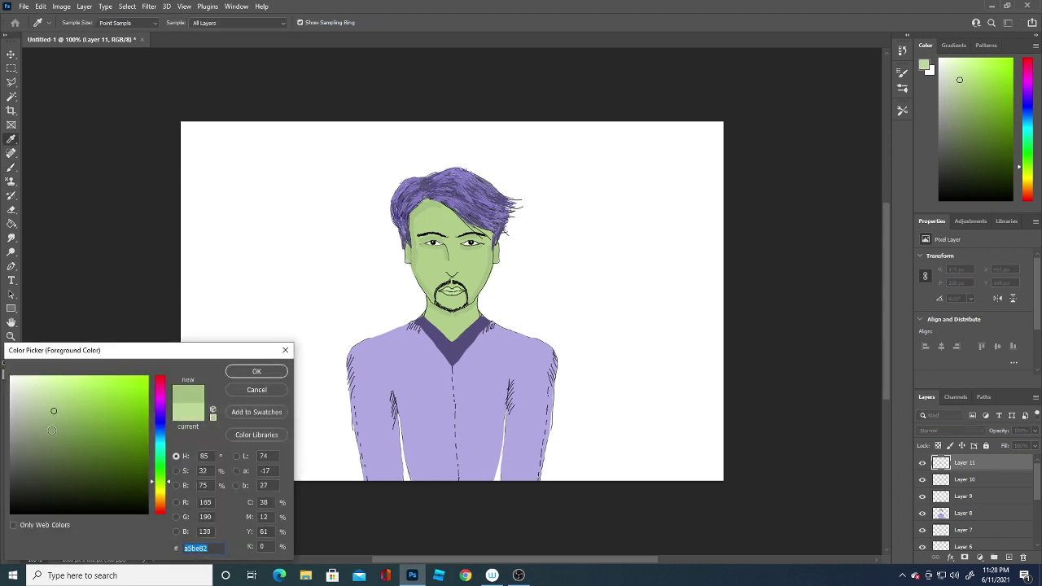
{"action": "left_click", "coordinate": [54, 401]}
{"action": "left_click", "coordinate": [269, 371]}
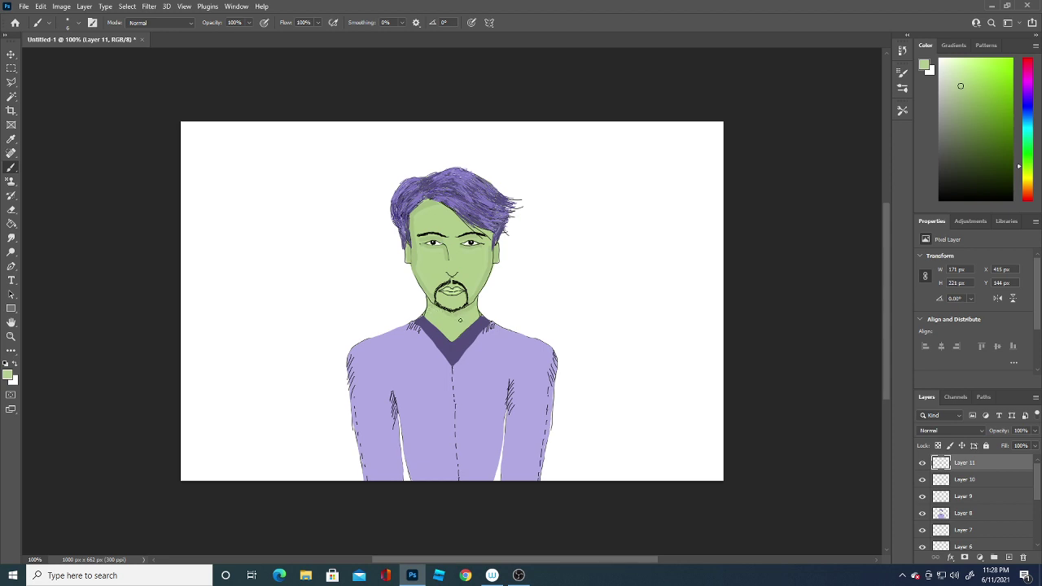
{"action": "key", "text": "ctrl+z"}
{"action": "left_click_drag", "start_coordinate": [456, 316], "coordinate": [468, 309]}
- Sample the shirt purple, darken it, and add a new Layer 12
{"action": "left_click", "coordinate": [8, 376]}
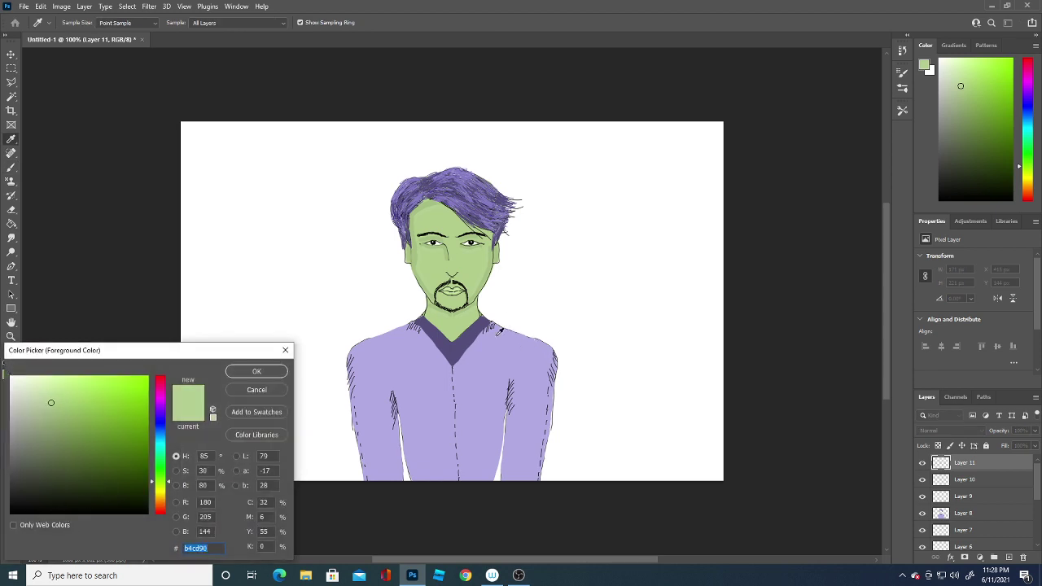
{"action": "left_click", "coordinate": [526, 342]}
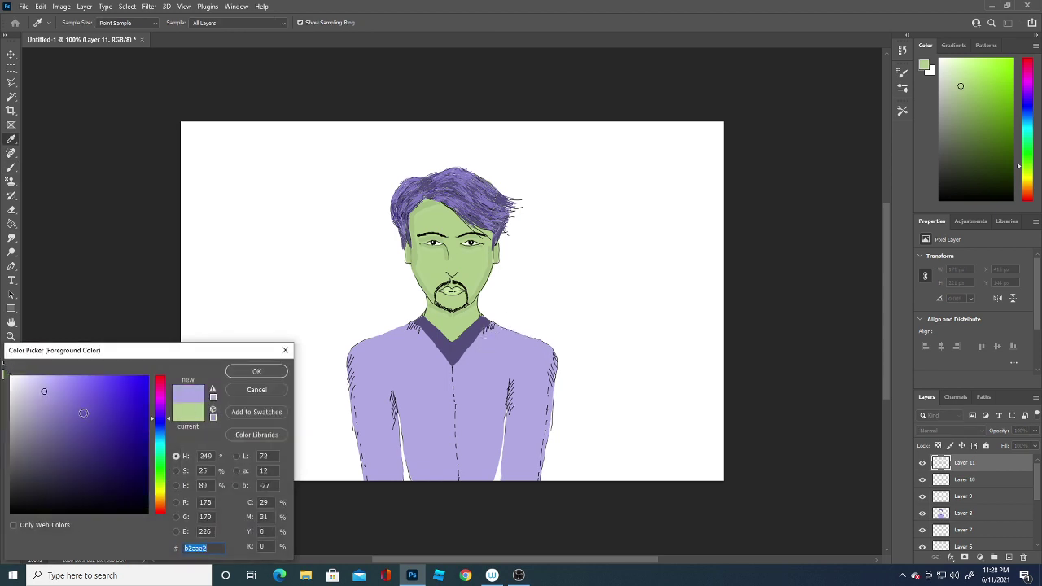
{"action": "left_click", "coordinate": [47, 402]}
{"action": "left_click", "coordinate": [257, 371]}
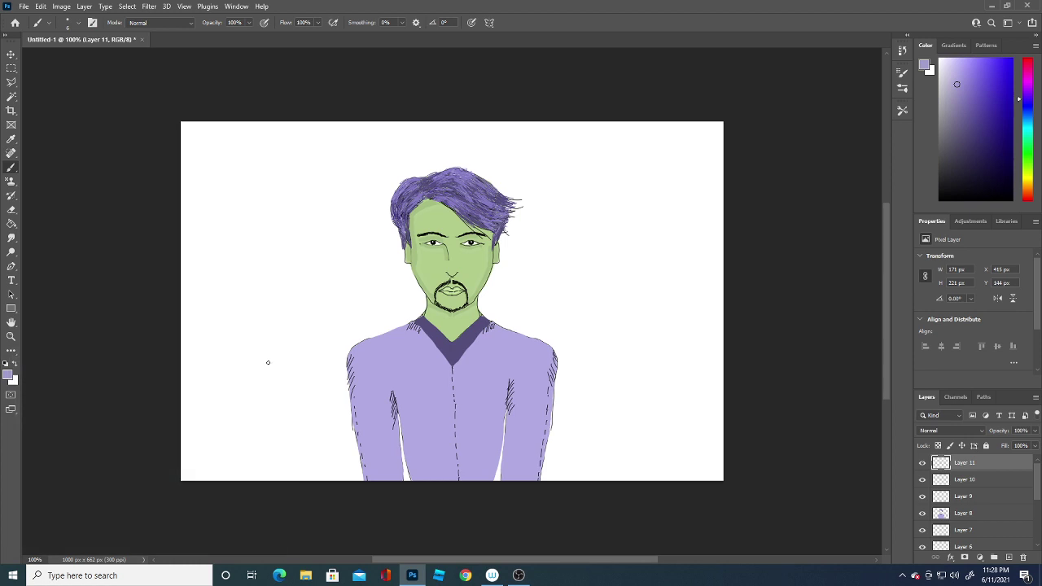
{"action": "left_click", "coordinate": [1009, 557]}
- Shade the shirt's shoulders, arm edges, centre seam and three folds in purple
{"action": "left_click_drag", "start_coordinate": [496, 328], "coordinate": [550, 350]}
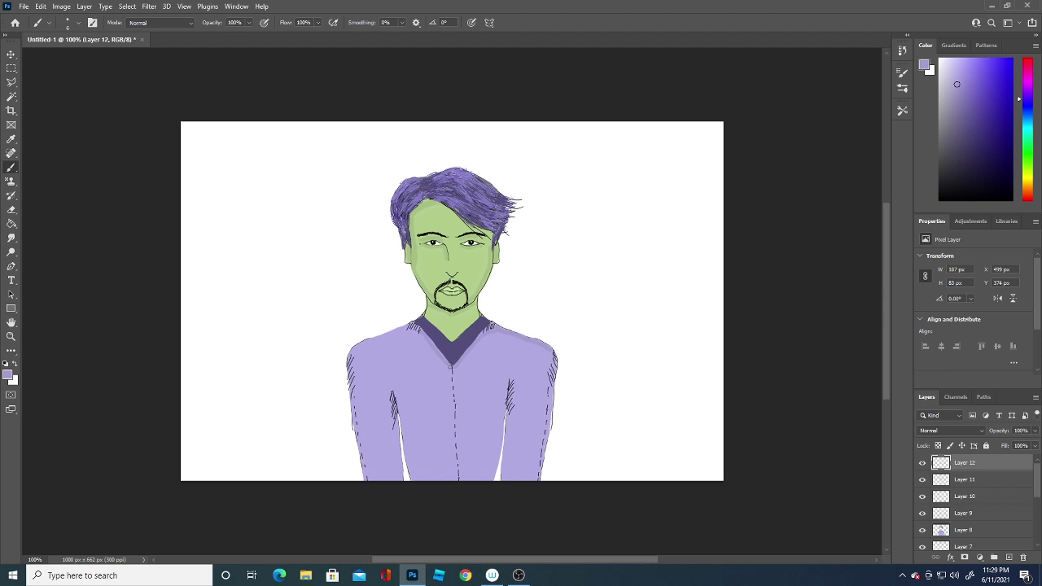
{"action": "left_click_drag", "start_coordinate": [347, 351], "coordinate": [411, 325]}
{"action": "left_click_drag", "start_coordinate": [548, 351], "coordinate": [552, 343]}
{"action": "left_click_drag", "start_coordinate": [360, 439], "coordinate": [365, 472]}
{"action": "left_click_drag", "start_coordinate": [552, 392], "coordinate": [537, 477]}
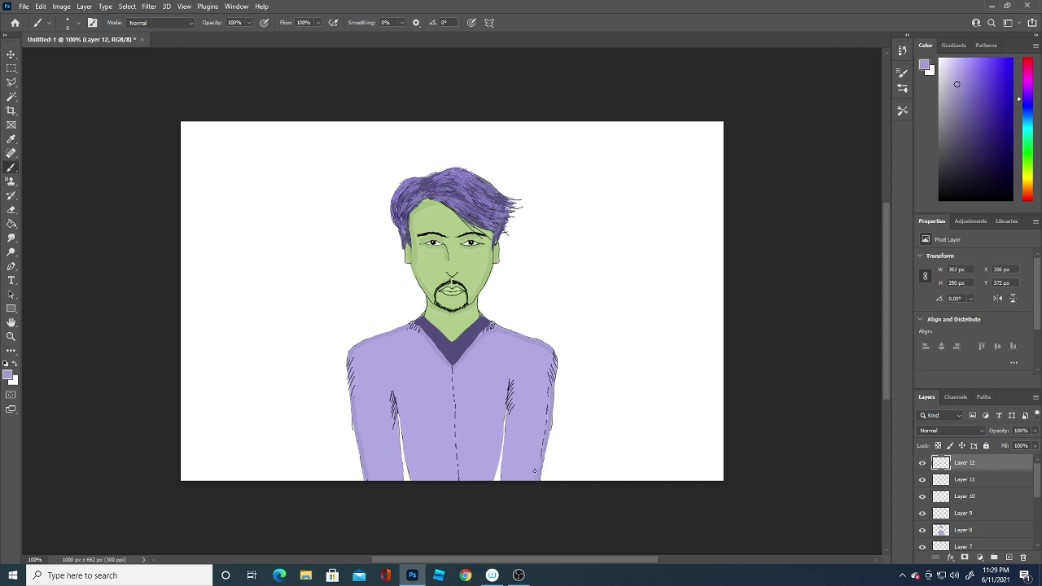
{"action": "left_click_drag", "start_coordinate": [455, 371], "coordinate": [460, 480]}
{"action": "left_click_drag", "start_coordinate": [475, 440], "coordinate": [506, 399]}
{"action": "left_click_drag", "start_coordinate": [403, 427], "coordinate": [429, 460]}
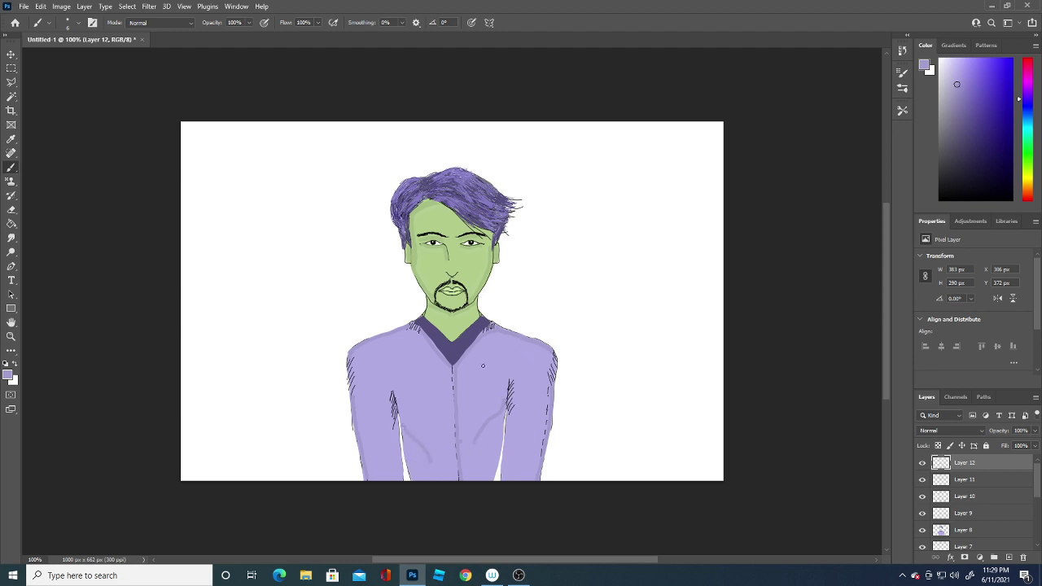
{"action": "left_click_drag", "start_coordinate": [479, 406], "coordinate": [498, 397]}
- Set the foreground colour to the lighter lavender b3abdf
{"action": "left_click", "coordinate": [9, 375]}
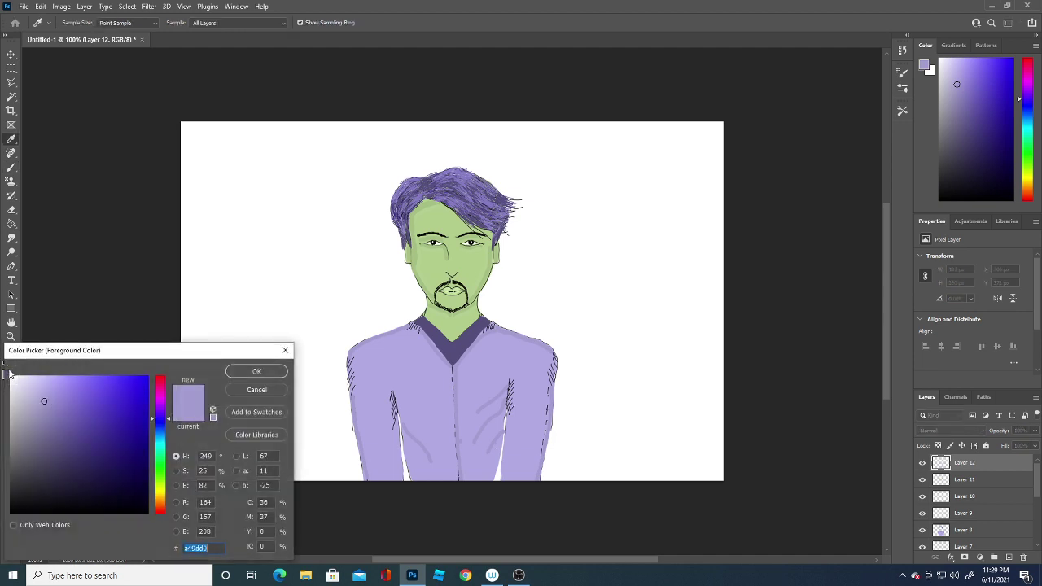
{"action": "left_click", "coordinate": [45, 395]}
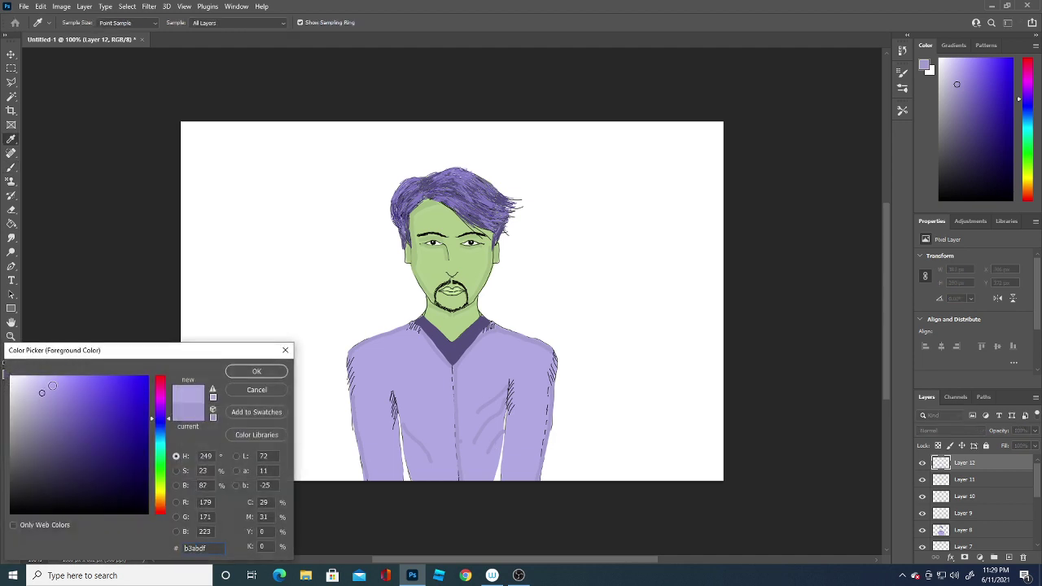
{"action": "left_click", "coordinate": [264, 371]}
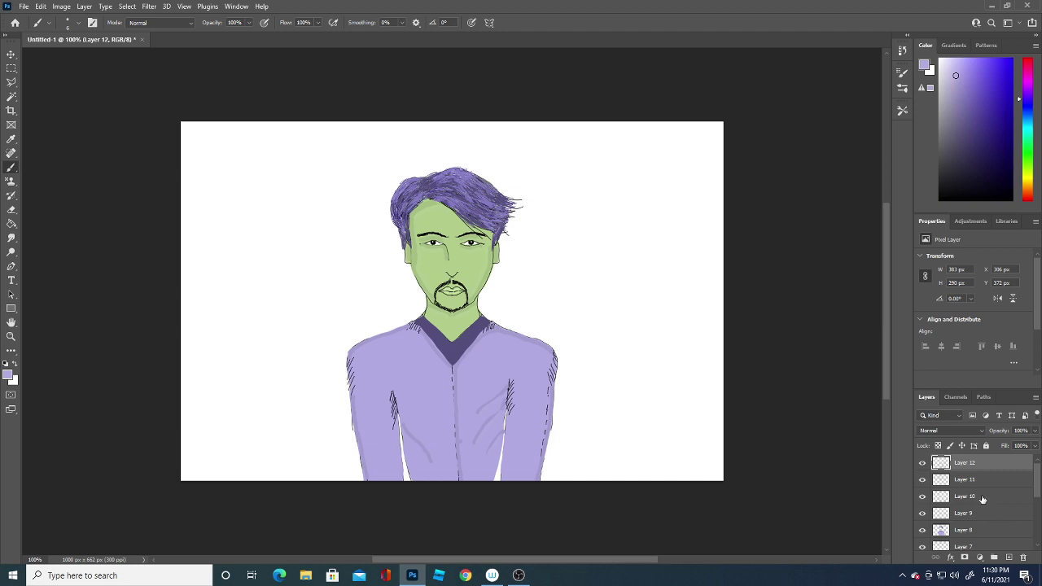
- Toggle Layer 9 and body fill visibility, then add a new layer above Layer 8
{"action": "left_click", "coordinate": [922, 513]}
{"action": "left_click", "coordinate": [922, 512]}
{"action": "left_click", "coordinate": [976, 533]}
{"action": "left_click", "coordinate": [922, 530]}
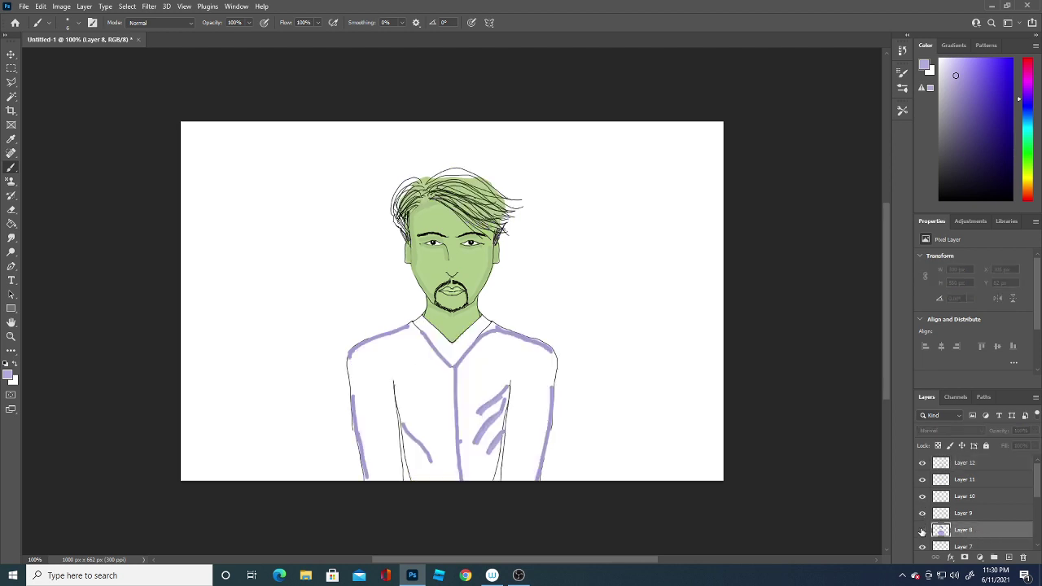
{"action": "left_click", "coordinate": [1007, 556]}
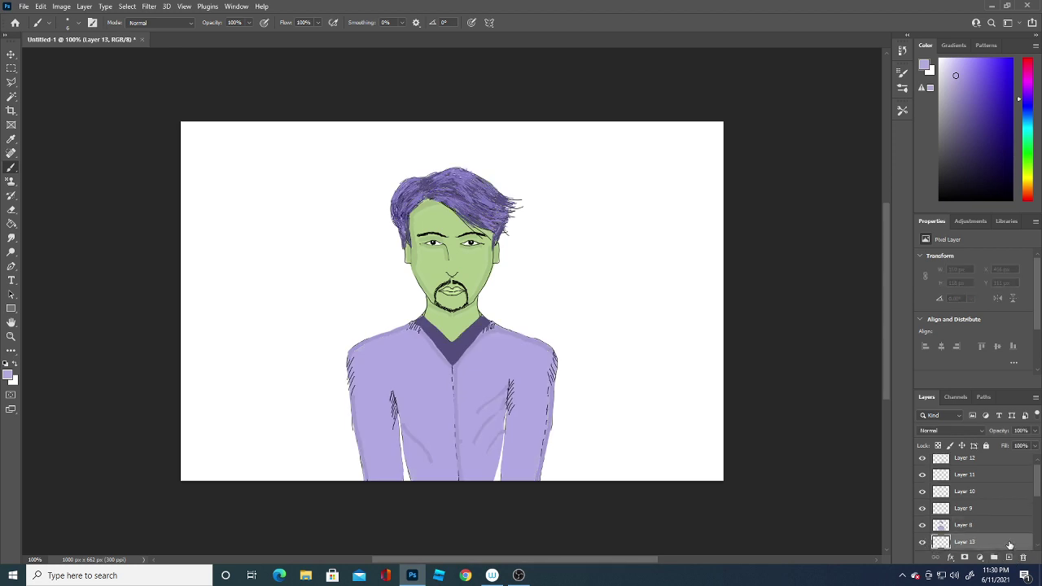
- Choose dark purple with the Paint Bucket and undo a fill on Layer 13
{"action": "left_click", "coordinate": [12, 225]}
{"action": "left_click", "coordinate": [10, 376]}
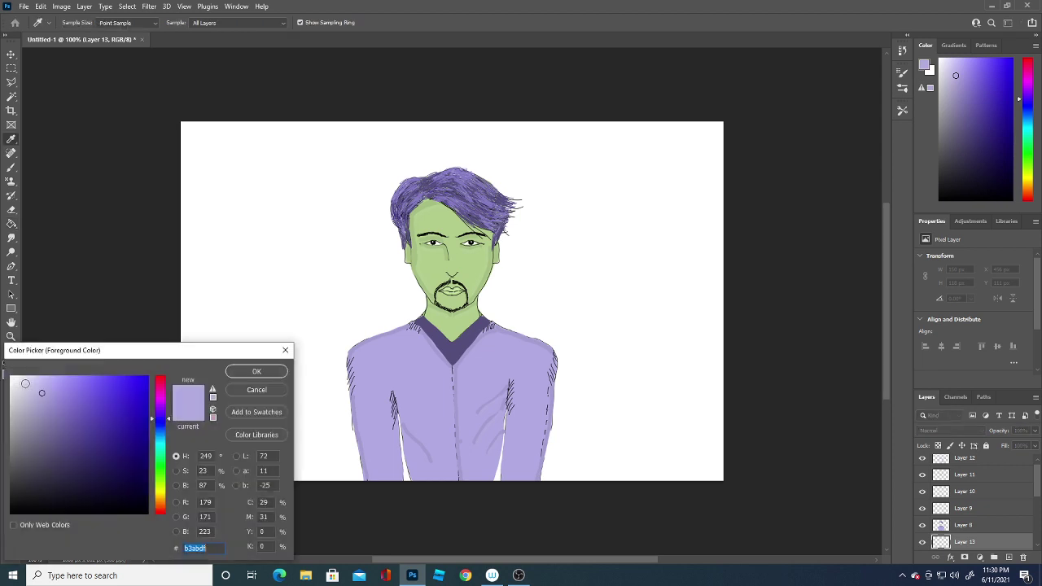
{"action": "left_click_drag", "start_coordinate": [87, 448], "coordinate": [76, 439]}
{"action": "left_click", "coordinate": [248, 372]}
{"action": "key", "text": "g"}
{"action": "left_click", "coordinate": [261, 366]}
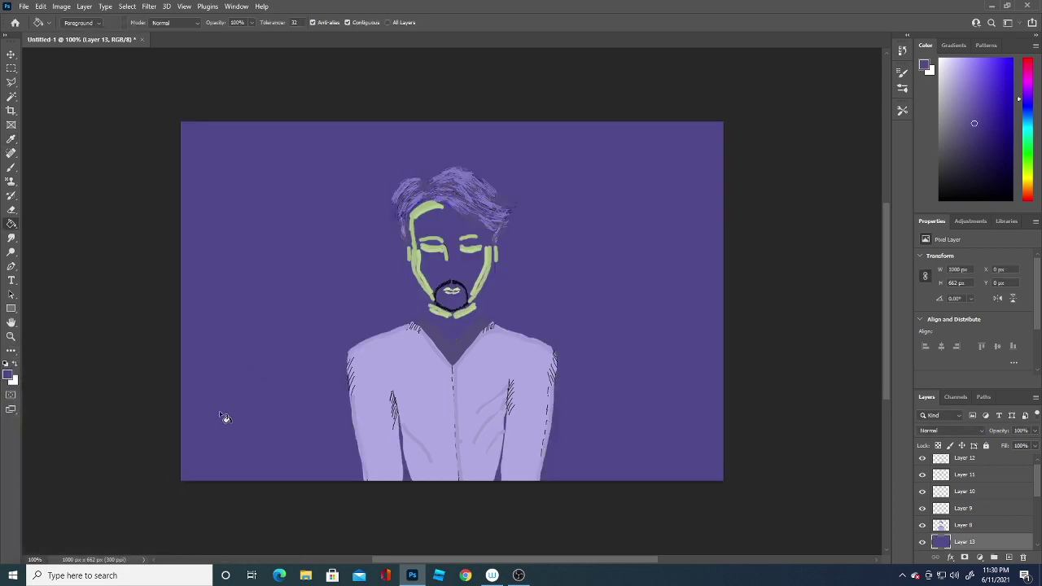
{"action": "key", "text": "ctrl+z"}
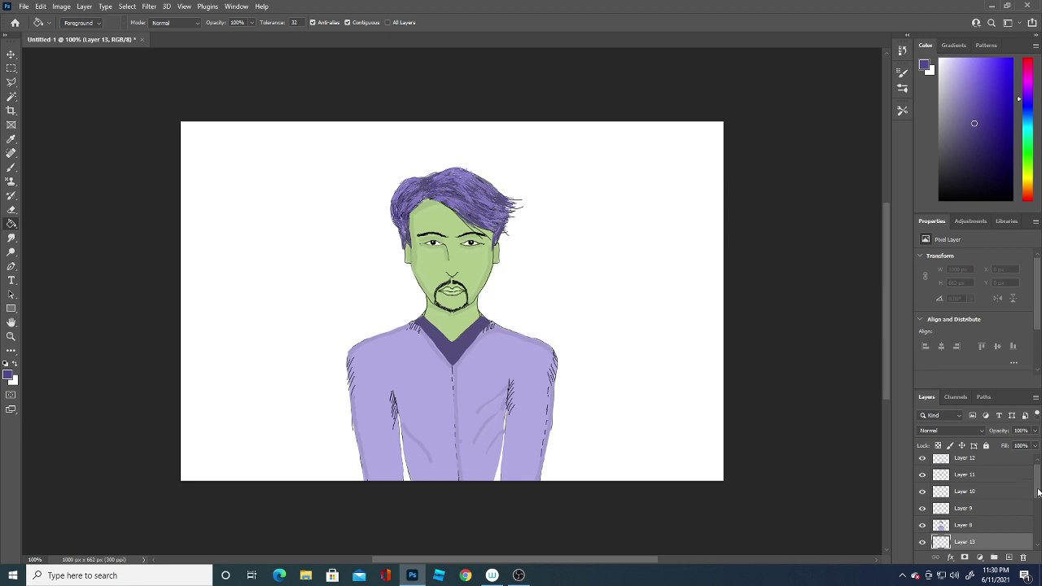
- Fill the background on Layer 1 with dark purple 51488a
{"action": "scroll", "coordinate": [1036, 511], "scroll_direction": "down", "scroll_amount": 3}
{"action": "scroll", "coordinate": [1037, 511], "scroll_direction": "down", "scroll_amount": 2}
{"action": "scroll", "coordinate": [1035, 521], "scroll_direction": "down", "scroll_amount": 1}
{"action": "scroll", "coordinate": [1033, 525], "scroll_direction": "down", "scroll_amount": 1}
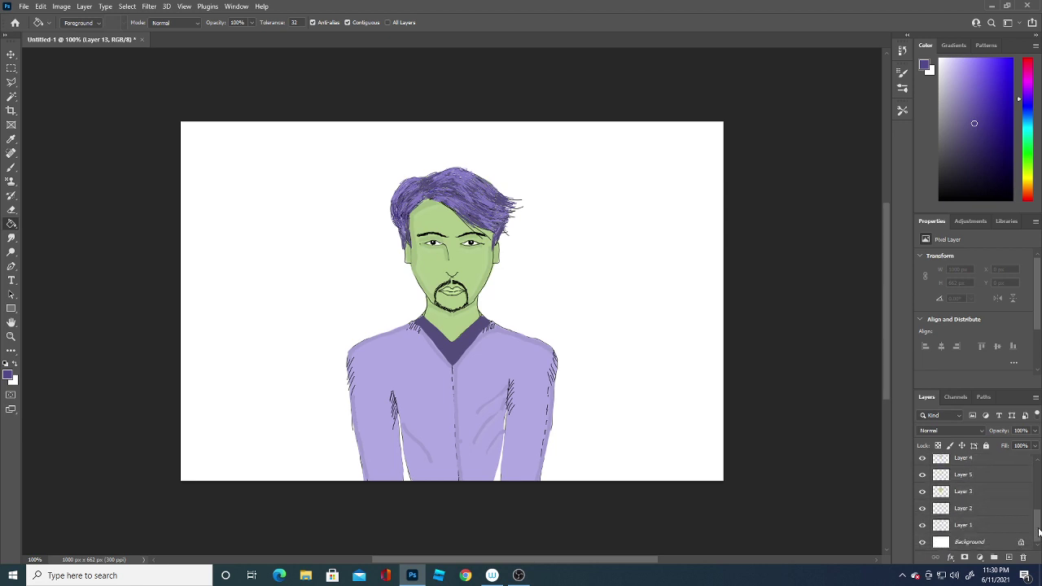
{"action": "left_click", "coordinate": [991, 526]}
{"action": "left_click", "coordinate": [252, 436]}
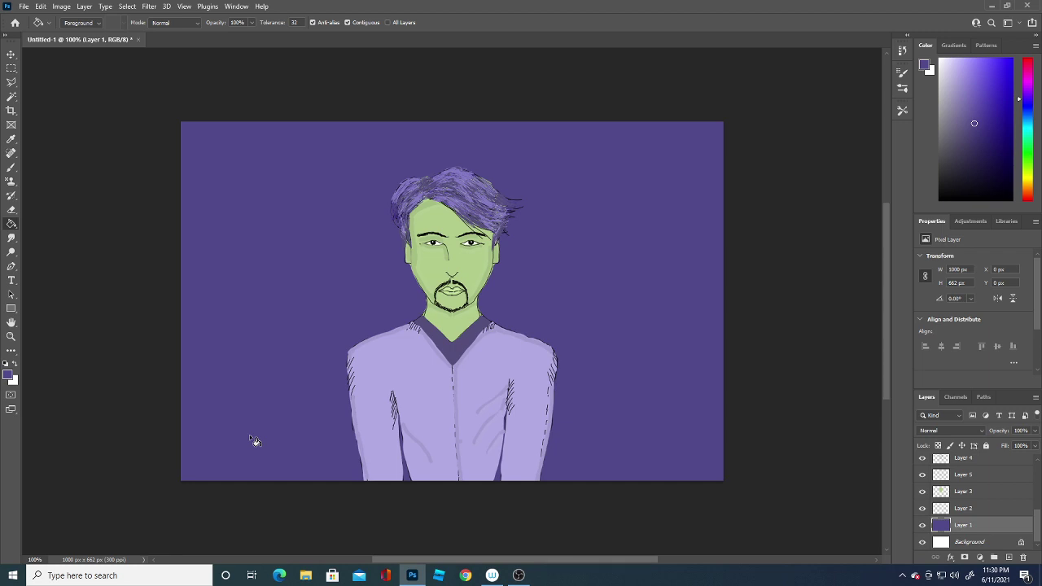
- Change the paint colour to #6c63a4 and add a new layer above Layer 1
{"action": "left_click", "coordinate": [10, 375]}
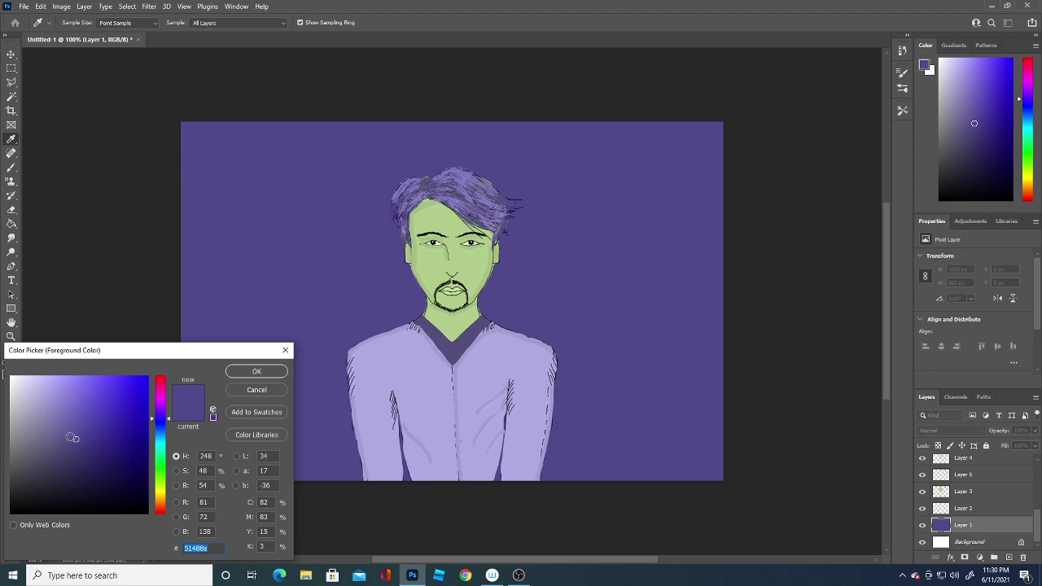
{"action": "left_click", "coordinate": [66, 425]}
{"action": "left_click", "coordinate": [253, 371]}
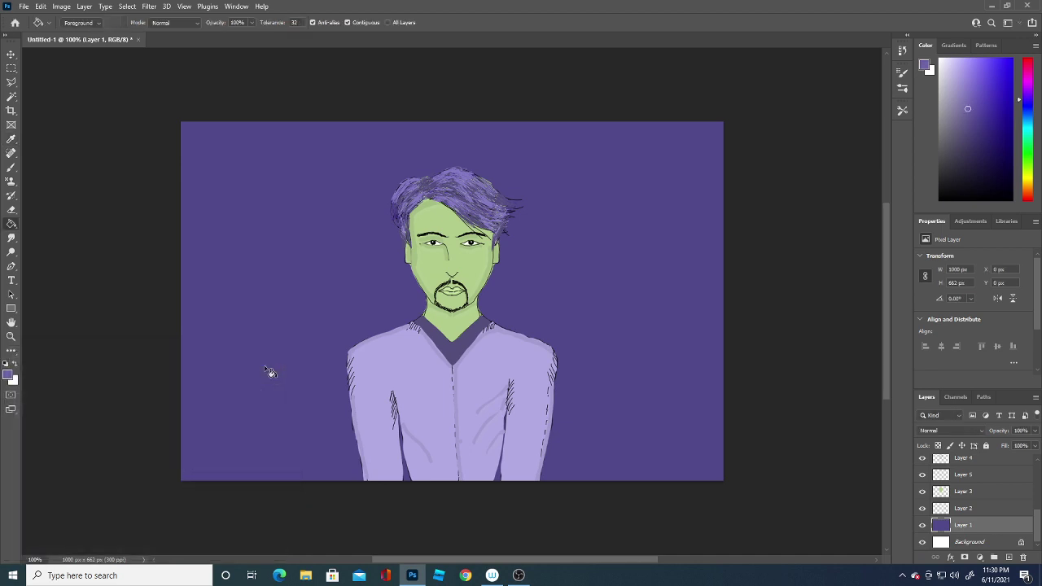
{"action": "left_click", "coordinate": [1009, 556]}
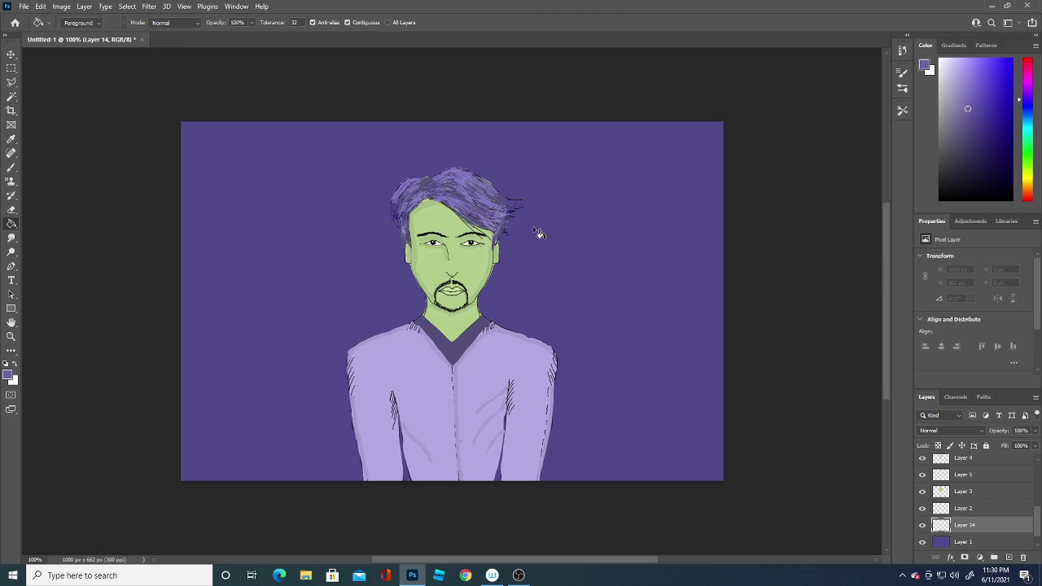
- Brush curved light-purple strokes on both sides of the figure, undoing one bad stroke
{"action": "left_click", "coordinate": [12, 167]}
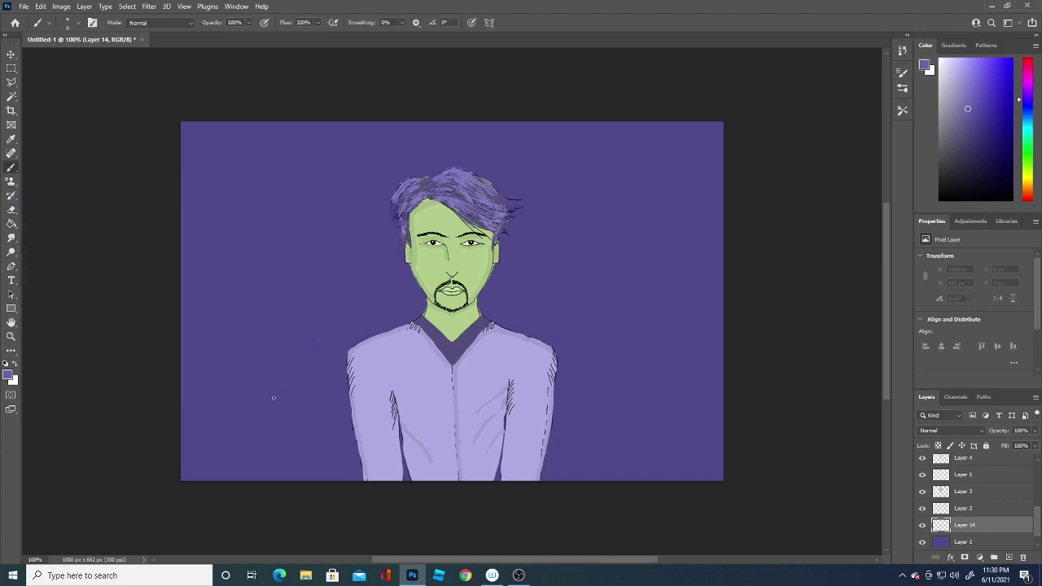
{"action": "left_click_drag", "start_coordinate": [235, 433], "coordinate": [355, 238]}
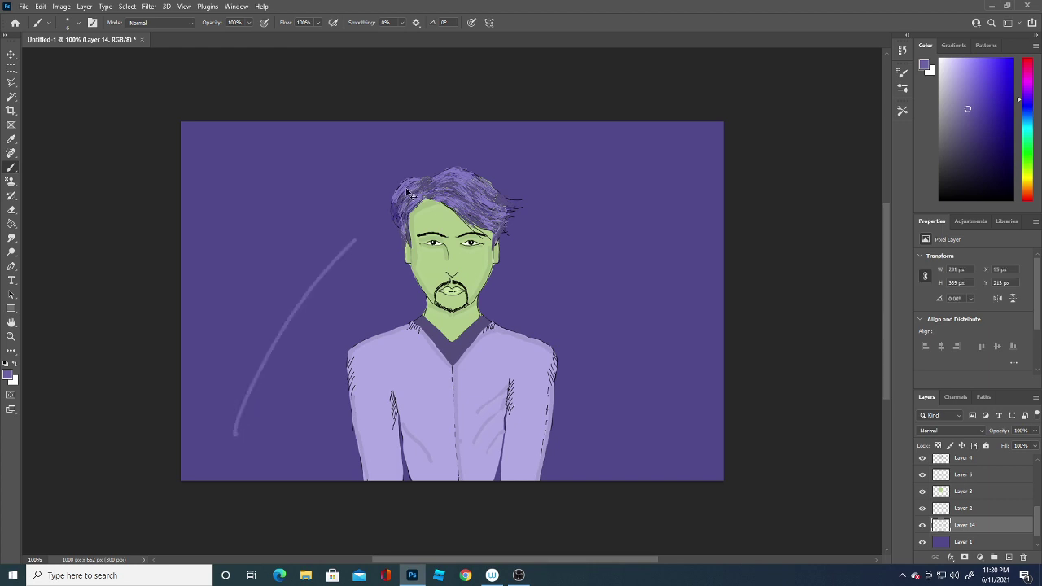
{"action": "key", "text": "ctrl+z"}
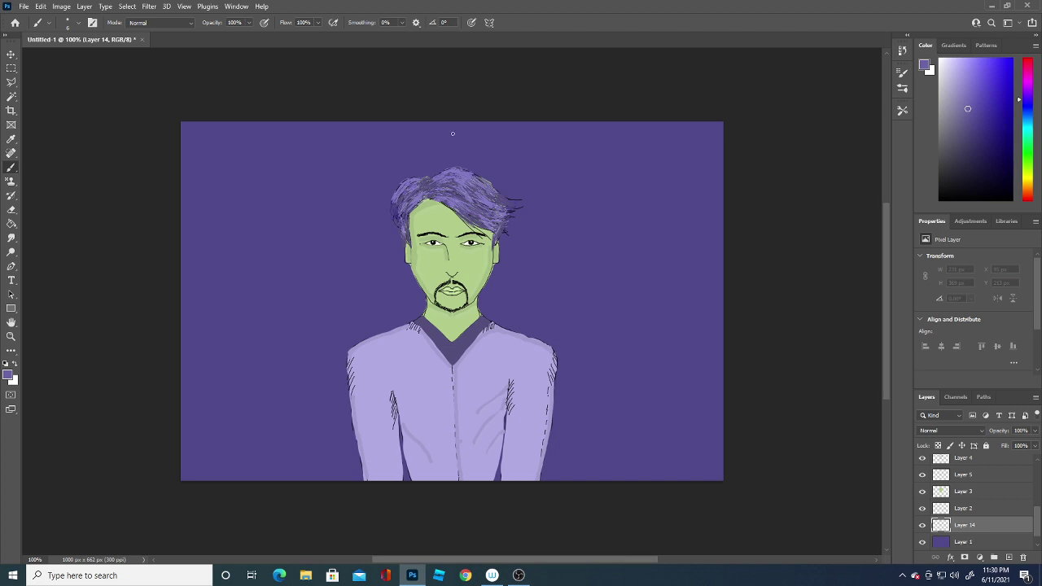
{"action": "mouse_move", "coordinate": [474, 153]}
{"action": "left_mouse_down"}
{"action": "mouse_move", "coordinate": [628, 263]}
{"action": "mouse_move", "coordinate": [648, 348]}
{"action": "left_mouse_up"}
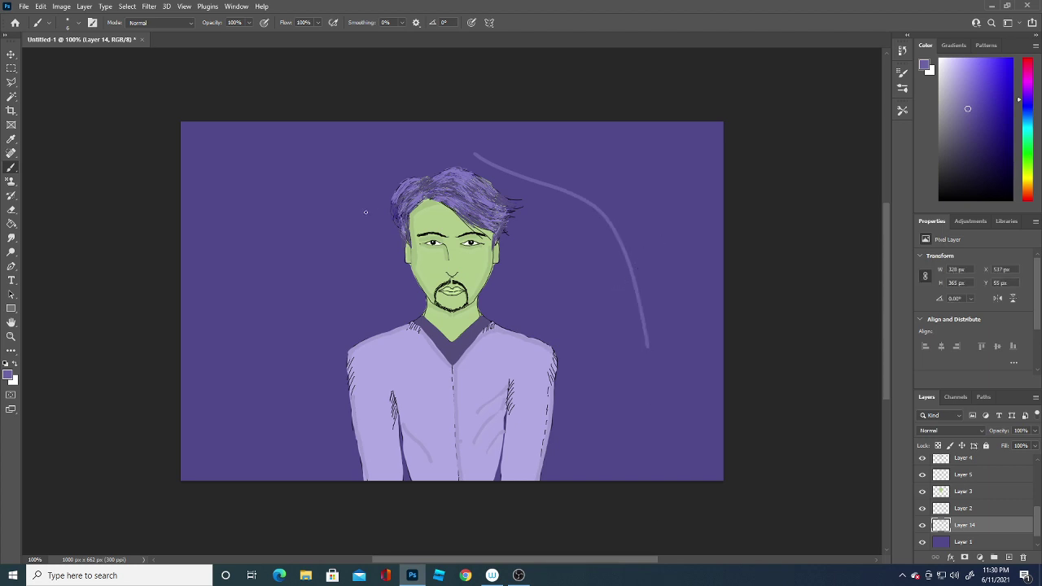
{"action": "left_click_drag", "start_coordinate": [217, 430], "coordinate": [275, 142]}
{"action": "left_click_drag", "start_coordinate": [294, 368], "coordinate": [366, 160]}
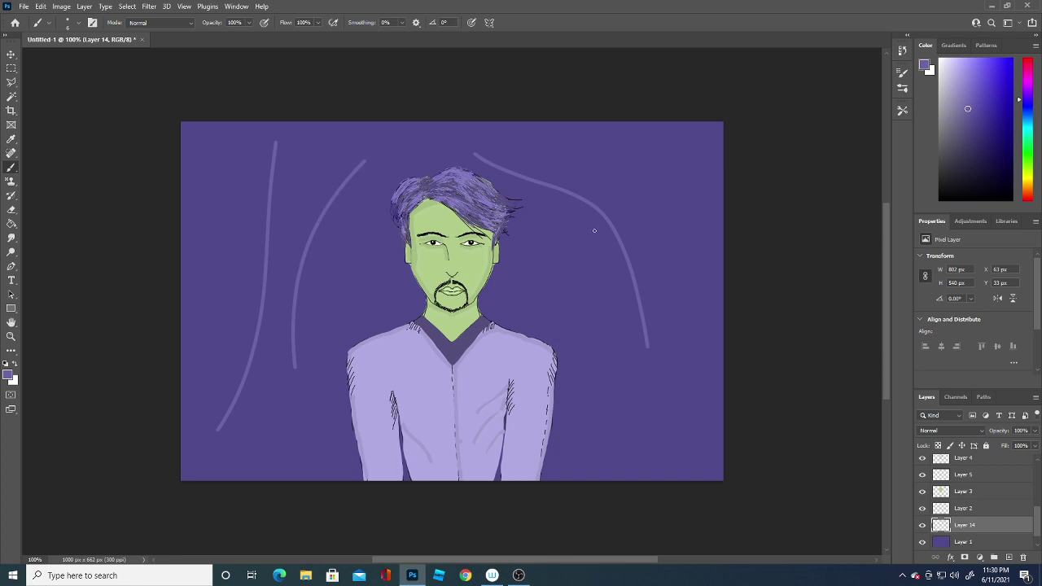
{"action": "left_click_drag", "start_coordinate": [238, 463], "coordinate": [317, 390]}
{"action": "left_click_drag", "start_coordinate": [570, 294], "coordinate": [652, 440]}
{"action": "left_click_drag", "start_coordinate": [634, 191], "coordinate": [692, 131]}
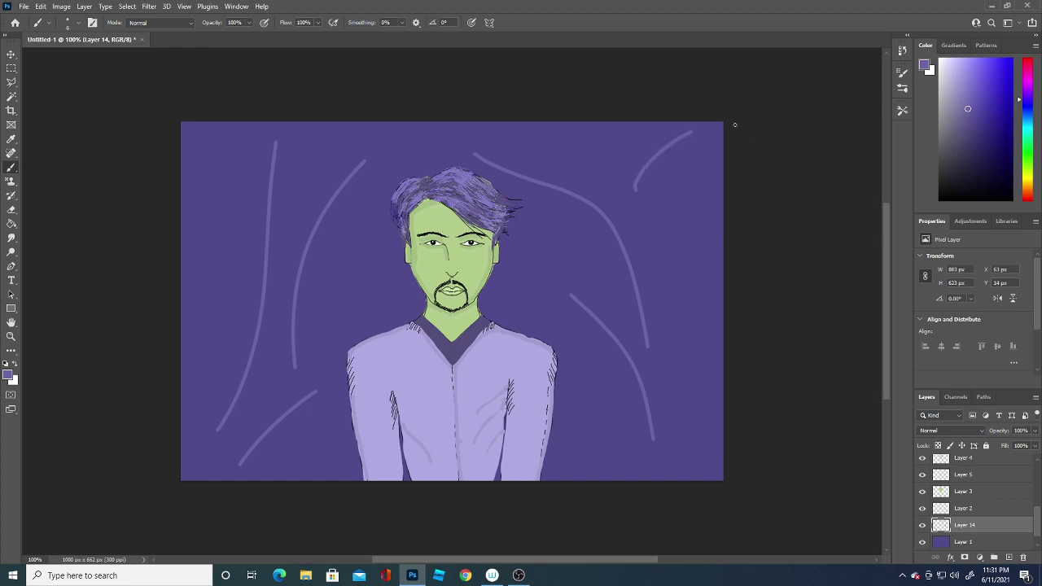
{"action": "left_click_drag", "start_coordinate": [233, 245], "coordinate": [188, 218]}
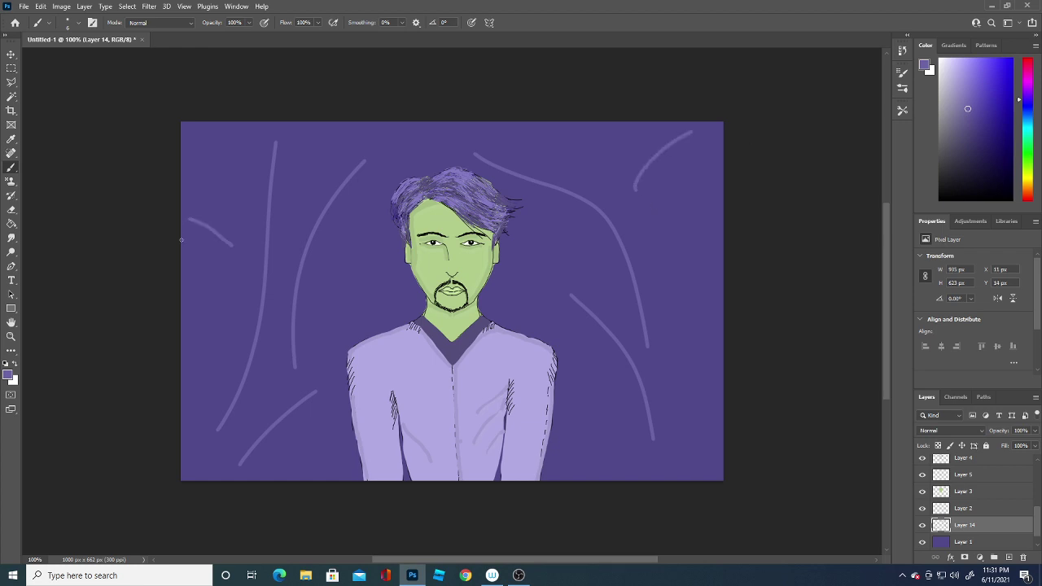
- Lighten the purple and add short curves near the edges and corners
{"action": "left_click", "coordinate": [7, 375]}
{"action": "left_click", "coordinate": [47, 410]}
{"action": "left_click", "coordinate": [256, 371]}
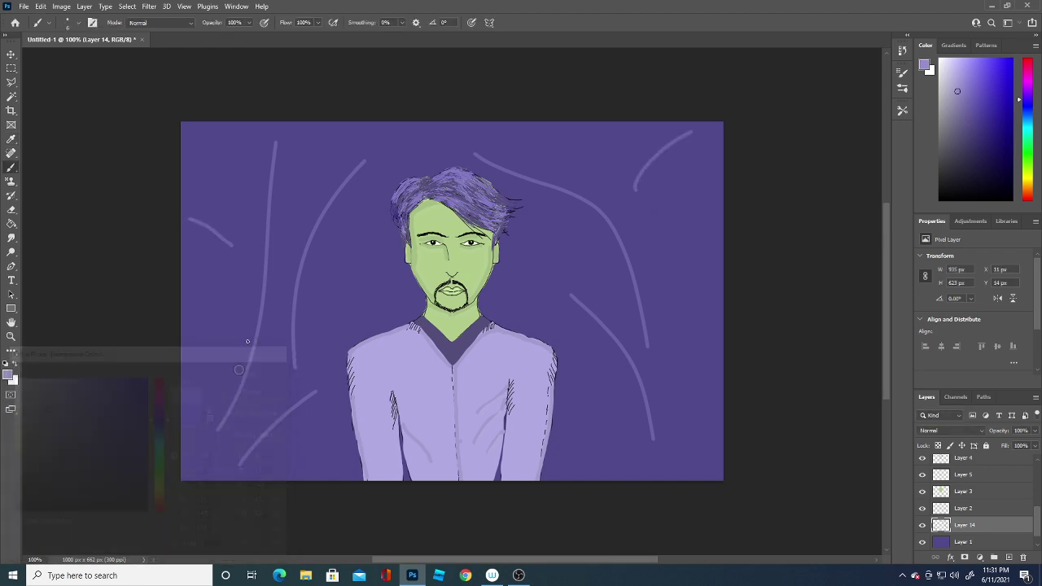
{"action": "left_click_drag", "start_coordinate": [198, 244], "coordinate": [208, 348]}
{"action": "left_click_drag", "start_coordinate": [675, 213], "coordinate": [693, 294]}
{"action": "left_click_drag", "start_coordinate": [611, 400], "coordinate": [613, 465]}
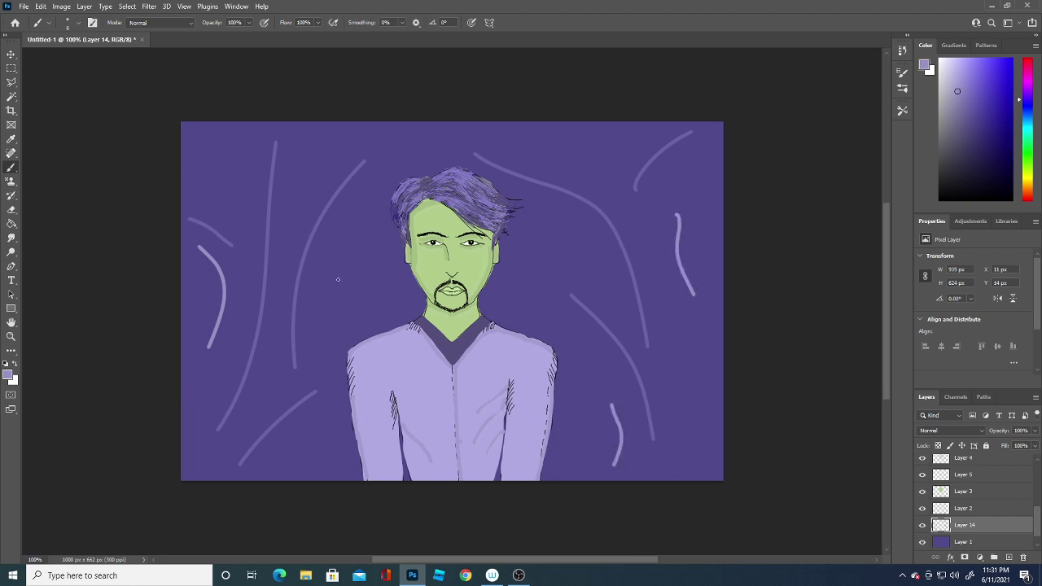
{"action": "left_click_drag", "start_coordinate": [346, 210], "coordinate": [334, 257]}
{"action": "left_click_drag", "start_coordinate": [560, 146], "coordinate": [514, 131]}
{"action": "left_click_drag", "start_coordinate": [298, 168], "coordinate": [308, 134]}
{"action": "left_click_drag", "start_coordinate": [229, 187], "coordinate": [194, 163]}
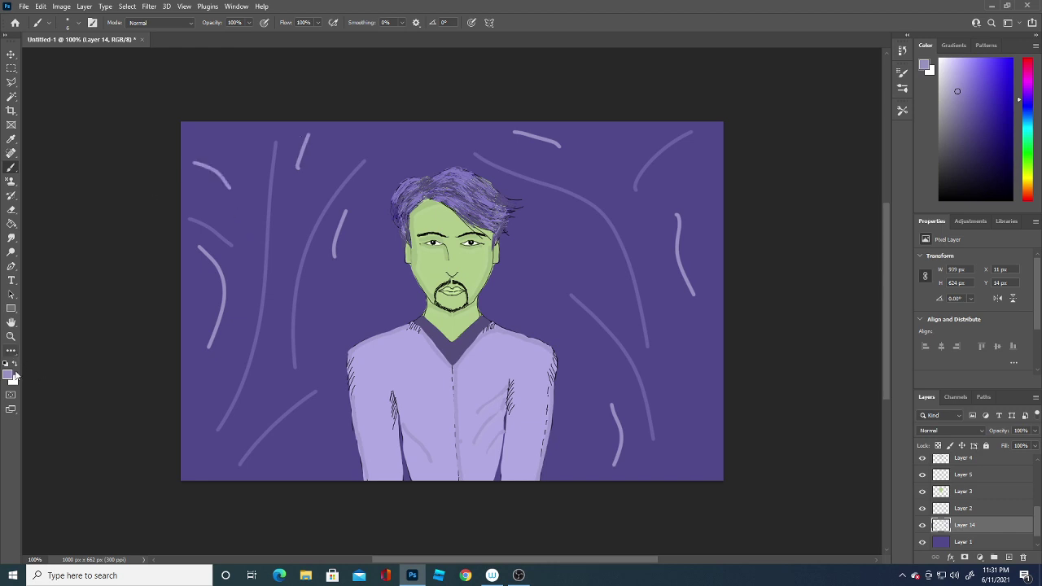
{"action": "left_click_drag", "start_coordinate": [307, 440], "coordinate": [316, 480]}
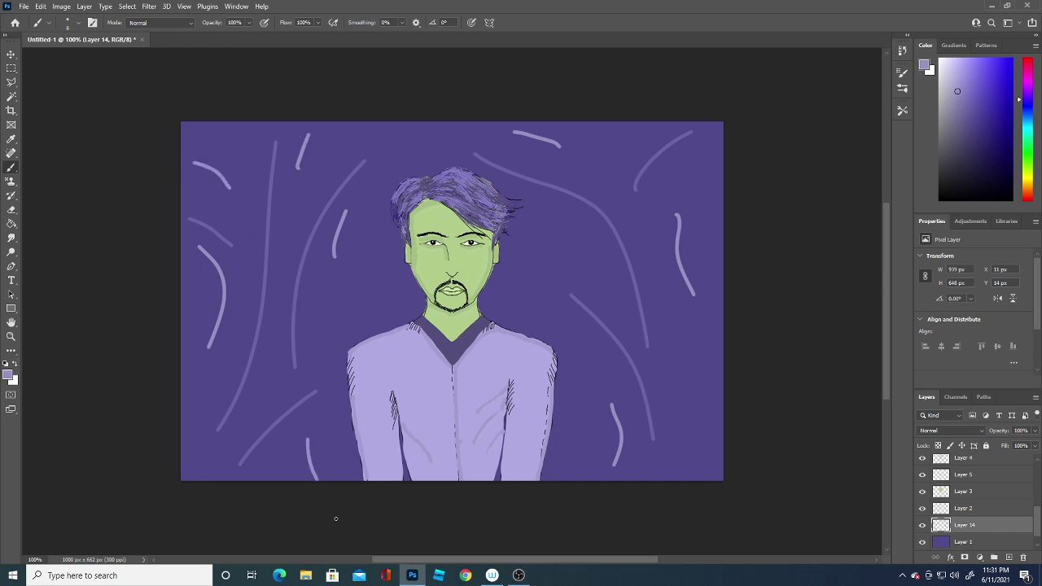
- Set the colour to b1aae0 and dab small marks and dots around the background
{"action": "left_click", "coordinate": [8, 374]}
{"action": "left_click", "coordinate": [45, 391]}
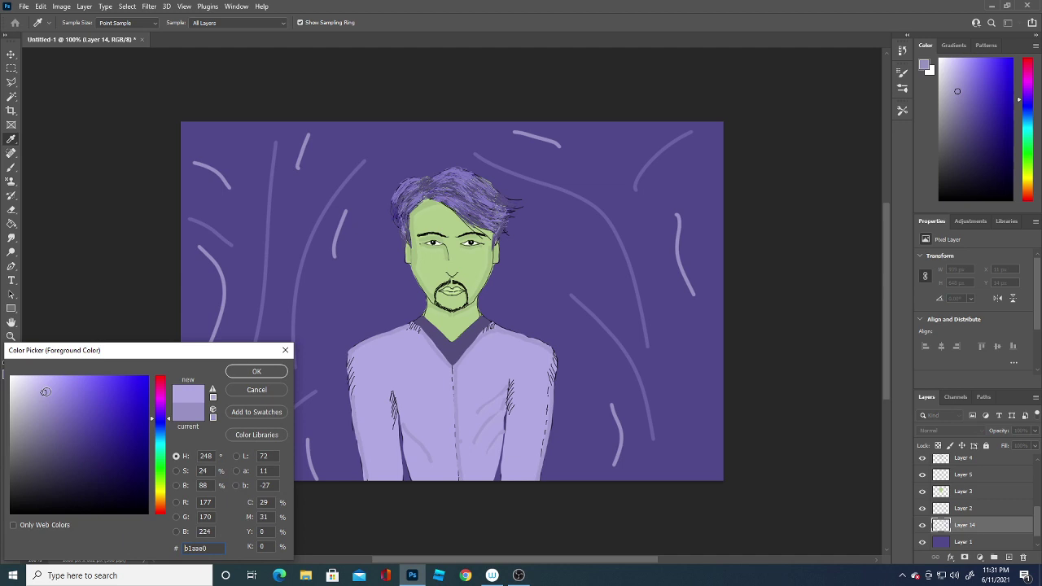
{"action": "left_click", "coordinate": [256, 371]}
{"action": "left_click_drag", "start_coordinate": [276, 365], "coordinate": [275, 378]}
{"action": "left_click_drag", "start_coordinate": [597, 350], "coordinate": [601, 360]}
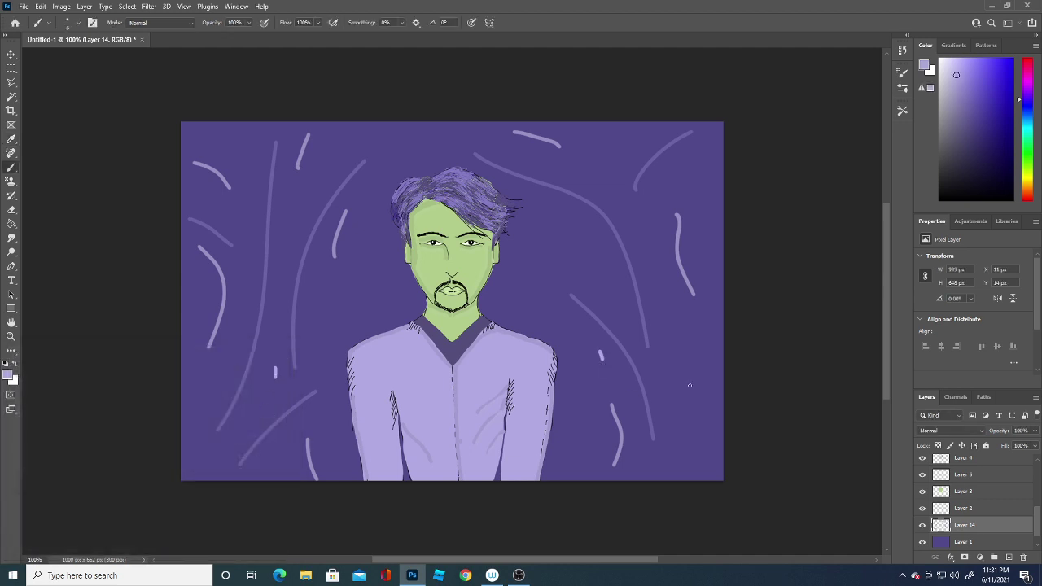
{"action": "left_click_drag", "start_coordinate": [589, 169], "coordinate": [591, 173]}
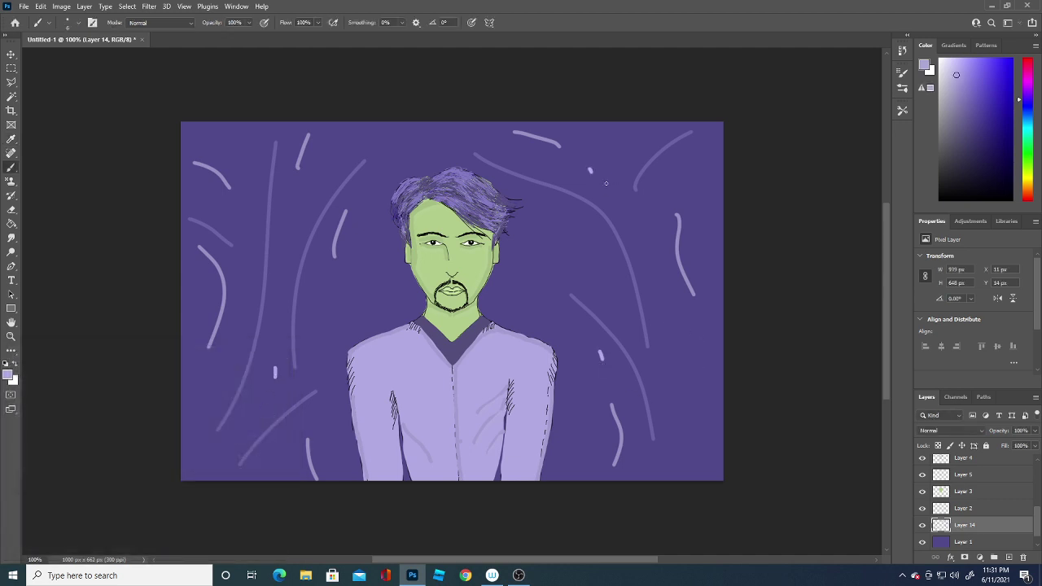
{"action": "left_click", "coordinate": [663, 208]}
- Switch to brighter violet 9c8ef5 and scatter dashes on the left and right sides
{"action": "left_click", "coordinate": [9, 375]}
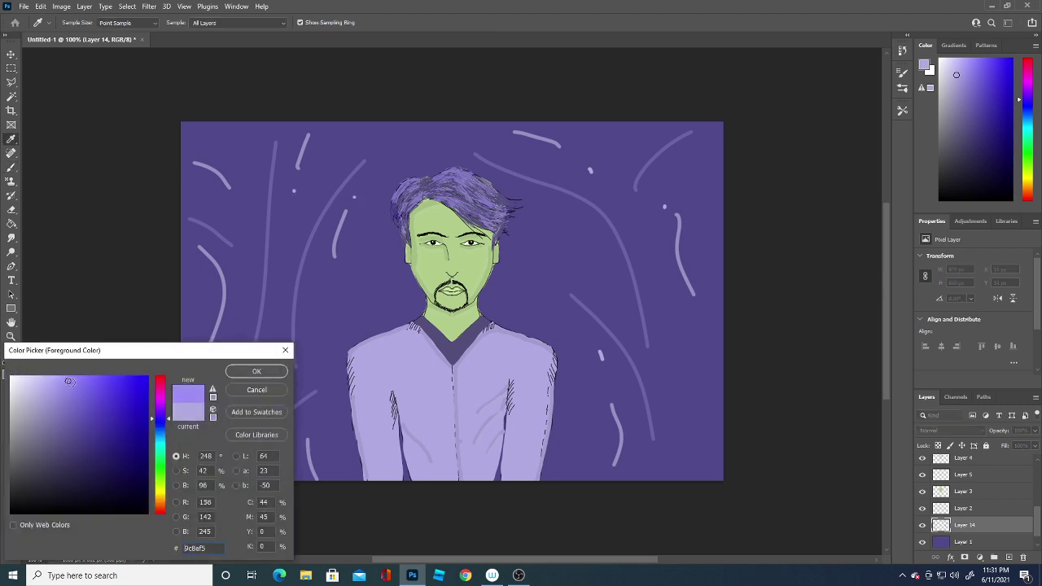
{"action": "left_click", "coordinate": [241, 371]}
{"action": "left_click_drag", "start_coordinate": [194, 277], "coordinate": [197, 299]}
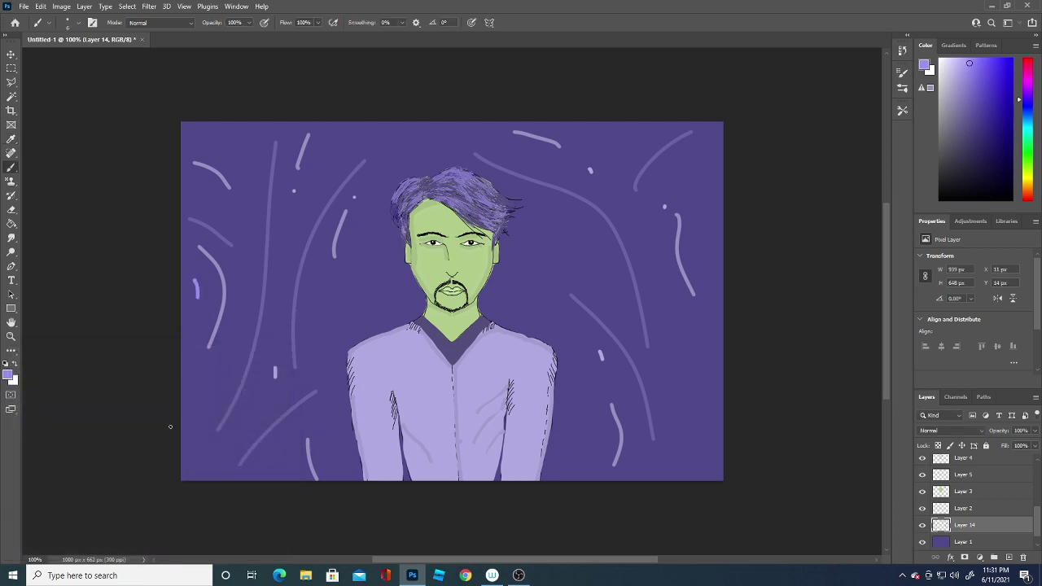
{"action": "left_click_drag", "start_coordinate": [188, 425], "coordinate": [220, 367]}
{"action": "left_click_drag", "start_coordinate": [288, 215], "coordinate": [315, 188]}
{"action": "left_click_drag", "start_coordinate": [217, 205], "coordinate": [195, 190]}
{"action": "left_click_drag", "start_coordinate": [559, 219], "coordinate": [575, 249]}
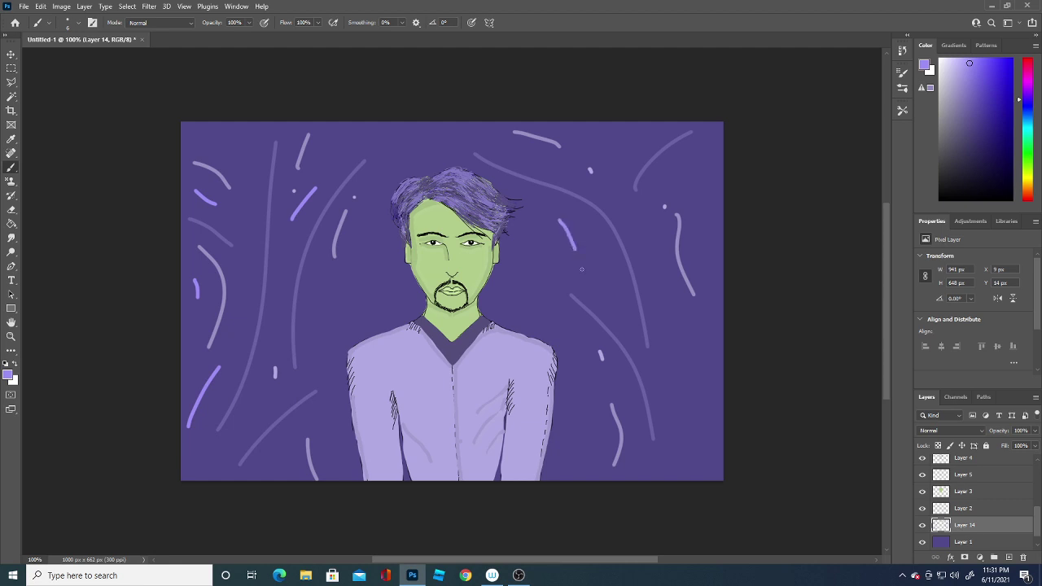
{"action": "left_click_drag", "start_coordinate": [588, 413], "coordinate": [583, 453]}
{"action": "left_click_drag", "start_coordinate": [343, 308], "coordinate": [355, 295]}
{"action": "left_click_drag", "start_coordinate": [680, 317], "coordinate": [697, 393]}
{"action": "left_click_drag", "start_coordinate": [686, 172], "coordinate": [704, 158]}
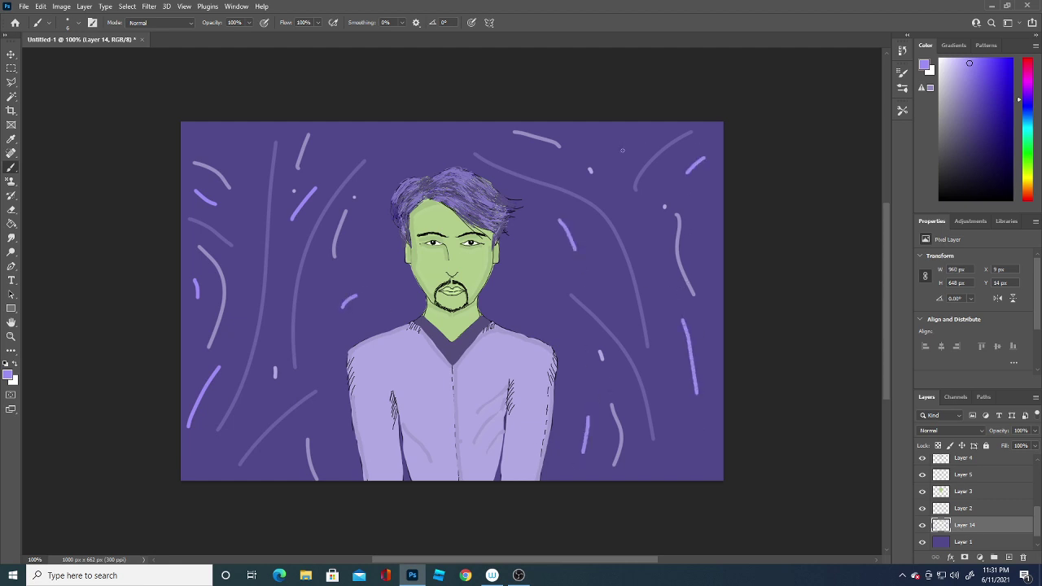
{"action": "left_click_drag", "start_coordinate": [615, 136], "coordinate": [621, 151]}
- Add more violet dashes along the top edge, bottom and right corners
{"action": "left_click_drag", "start_coordinate": [411, 140], "coordinate": [373, 144]}
{"action": "left_click_drag", "start_coordinate": [678, 423], "coordinate": [678, 446]}
{"action": "left_click_drag", "start_coordinate": [277, 458], "coordinate": [268, 476]}
{"action": "left_click_drag", "start_coordinate": [202, 450], "coordinate": [185, 477]}
{"action": "left_click_drag", "start_coordinate": [599, 265], "coordinate": [610, 281]}
{"action": "left_click_drag", "start_coordinate": [710, 462], "coordinate": [699, 480]}
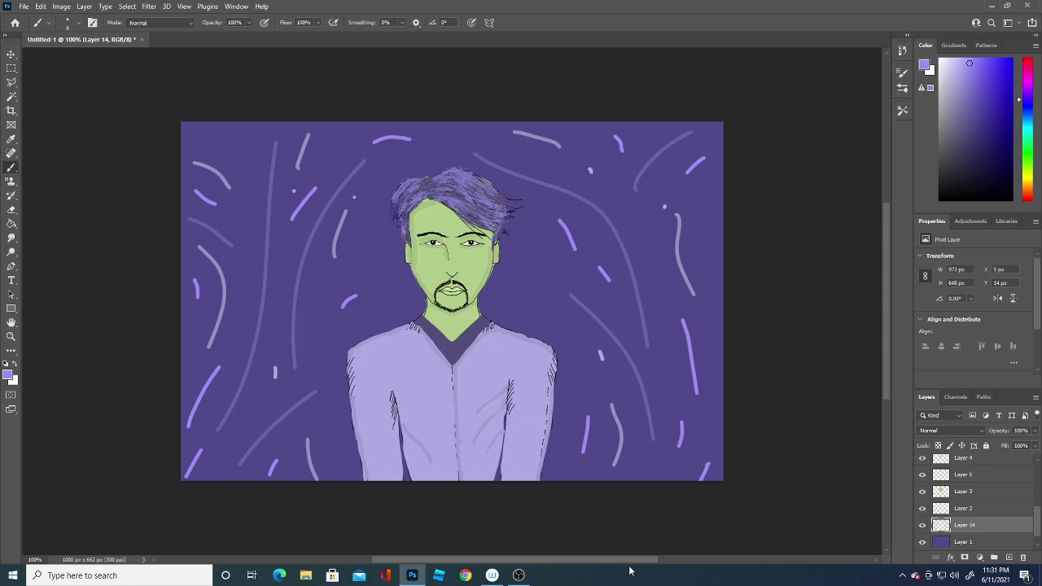
{"action": "left_click_drag", "start_coordinate": [655, 131], "coordinate": [683, 117]}
{"action": "left_click", "coordinate": [7, 375]}
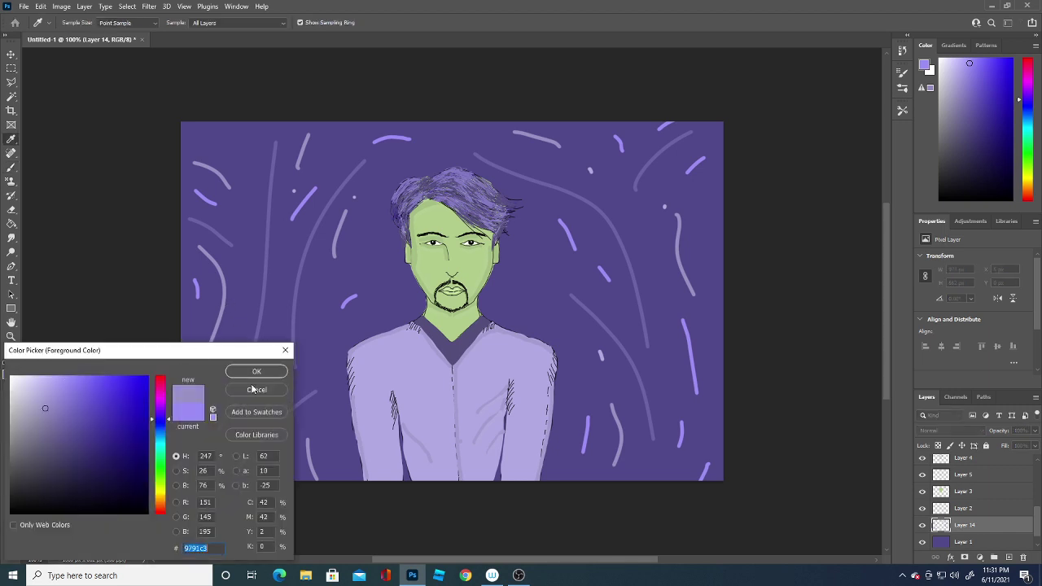
- Pick muted greyish purple 6f6a99 and paint a curve on the left background
{"action": "left_click", "coordinate": [53, 431]}
{"action": "left_click", "coordinate": [255, 371]}
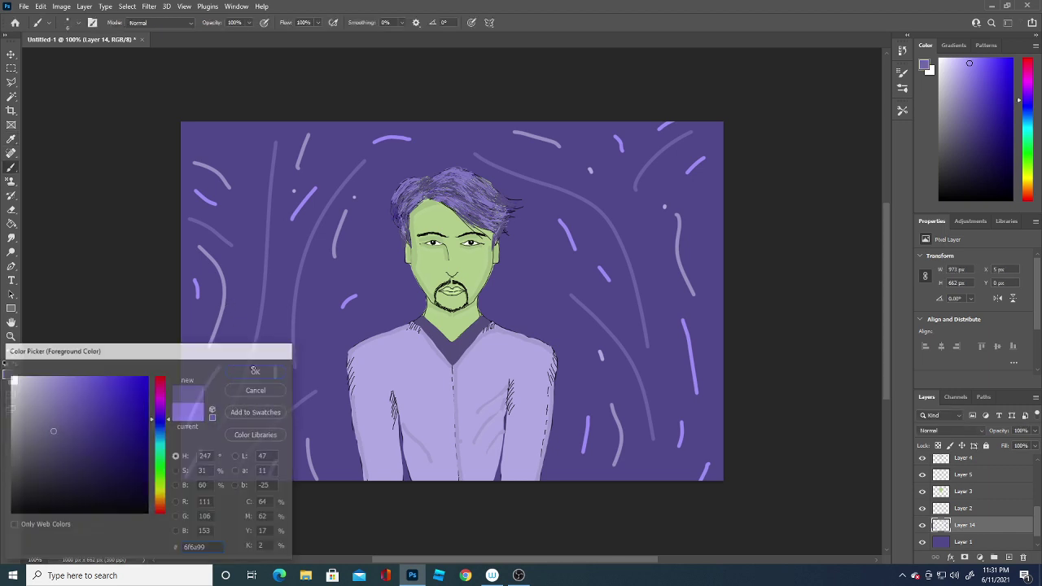
{"action": "left_click_drag", "start_coordinate": [217, 347], "coordinate": [213, 247]}
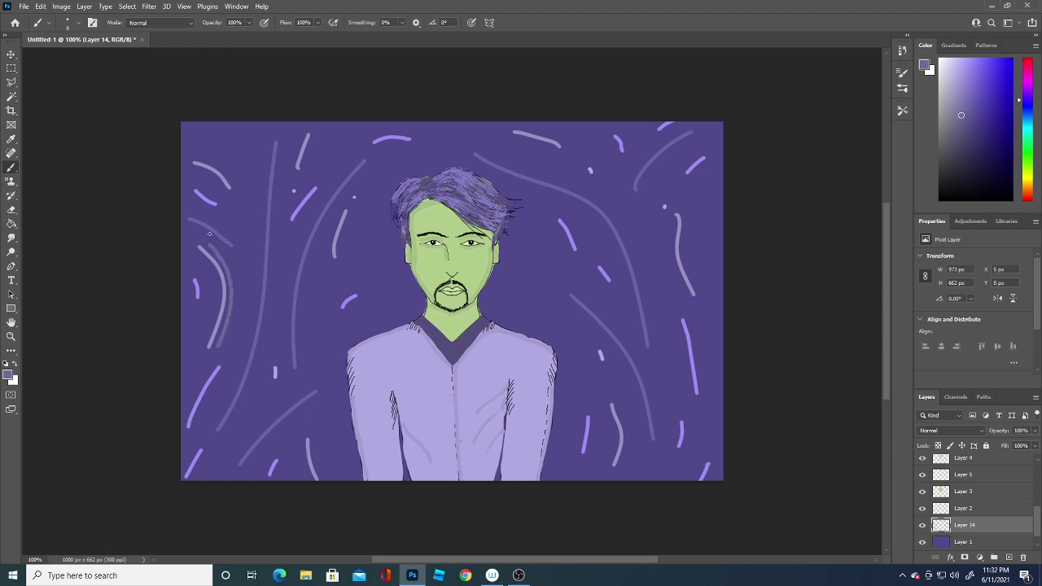
- Change the paint colour to darker purple 58508b
{"action": "left_click", "coordinate": [8, 375]}
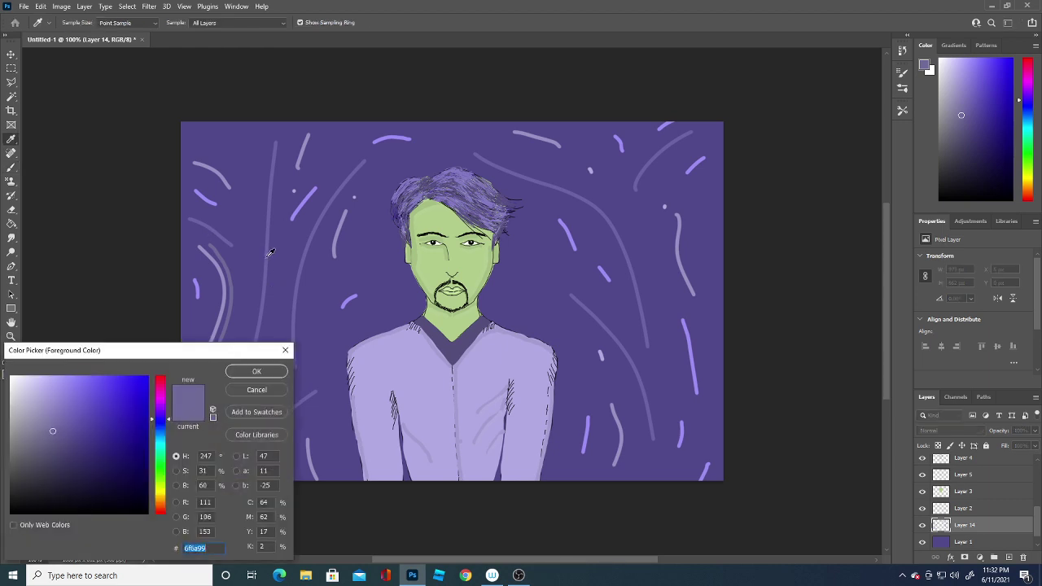
{"action": "left_click", "coordinate": [69, 439]}
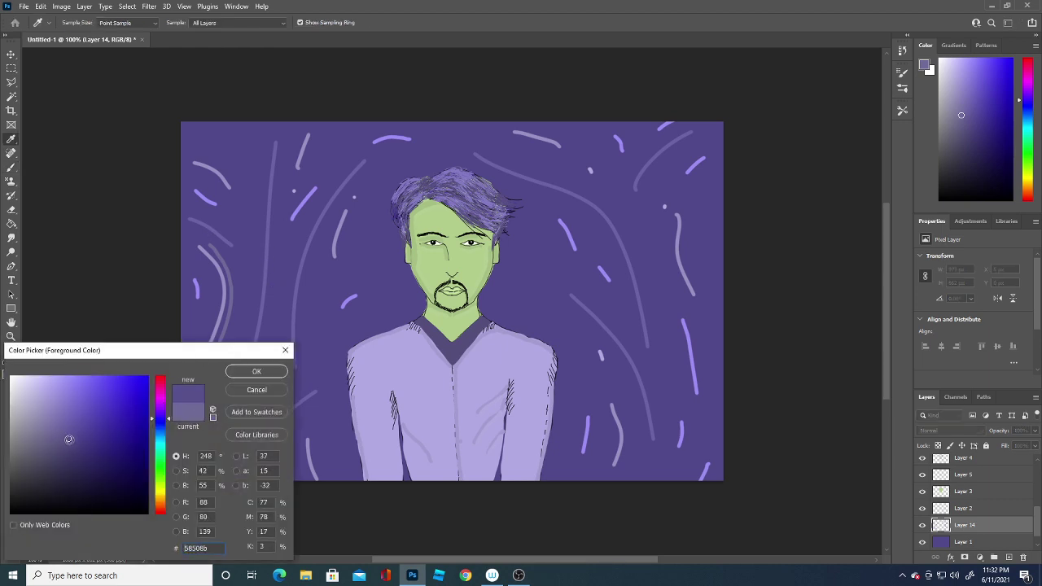
{"action": "left_click", "coordinate": [254, 373]}
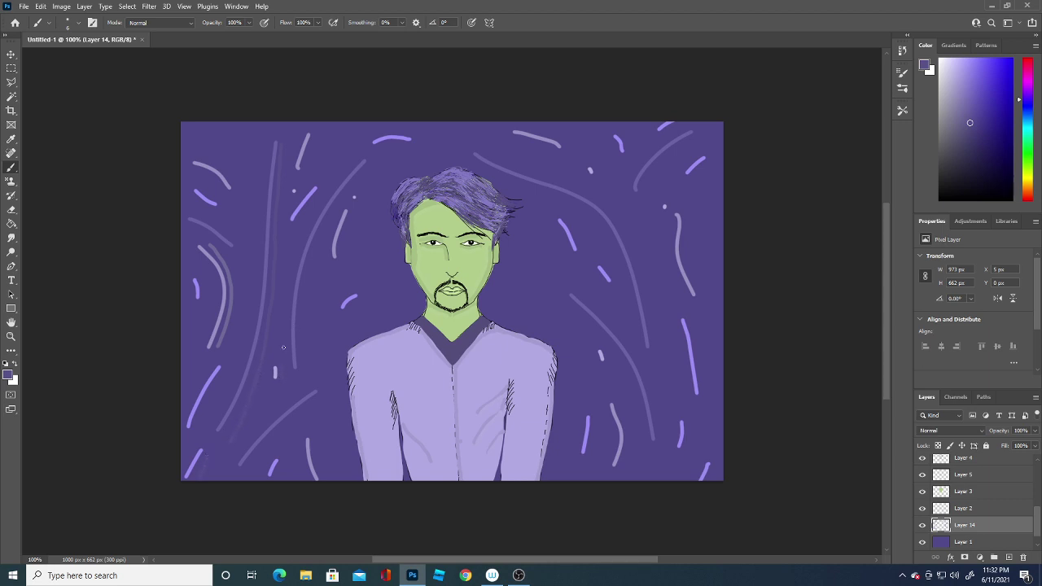
- Sample a light lavender and brush a faint curved stroke in the lower-left background
{"action": "left_click", "coordinate": [9, 375]}
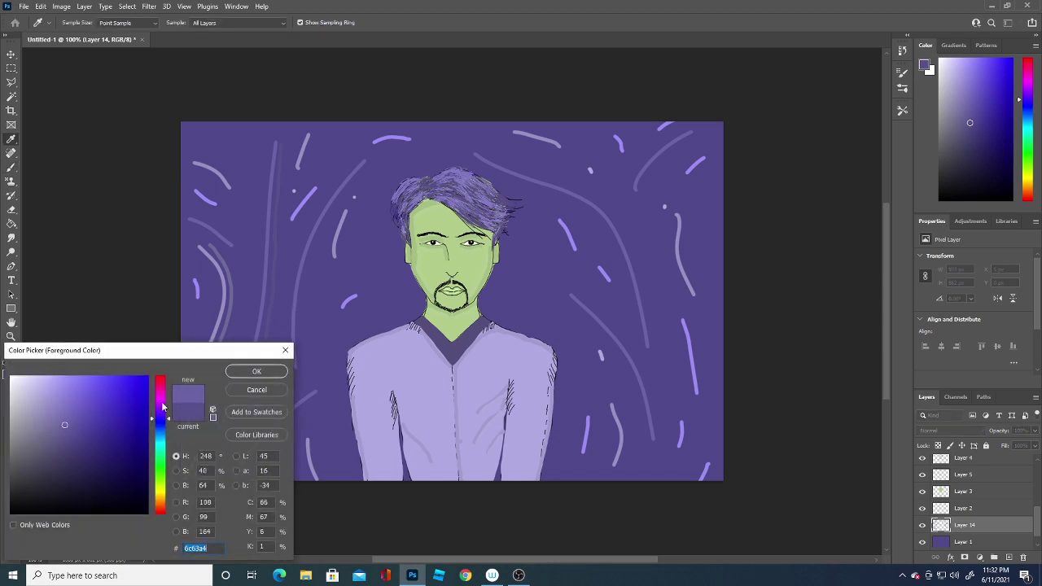
{"action": "left_click", "coordinate": [256, 372]}
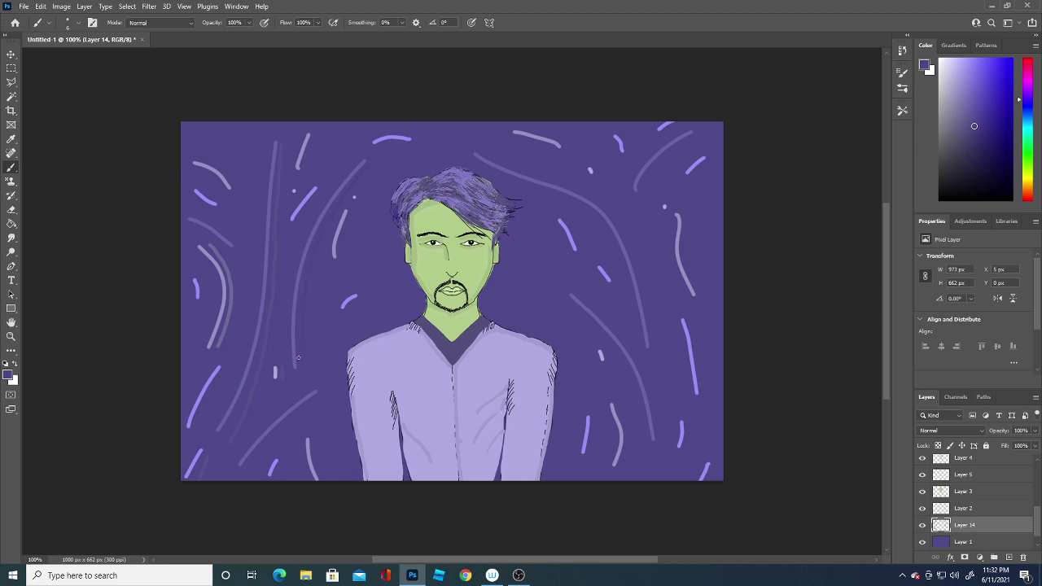
{"action": "left_click", "coordinate": [8, 374]}
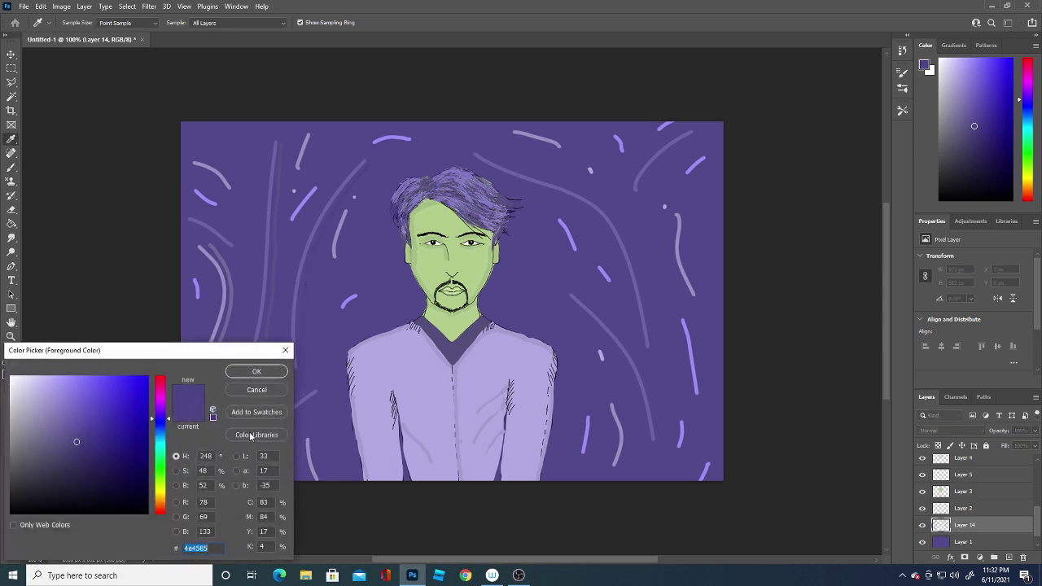
{"action": "left_click", "coordinate": [311, 391]}
{"action": "left_click", "coordinate": [70, 438]}
{"action": "left_click", "coordinate": [263, 373]}
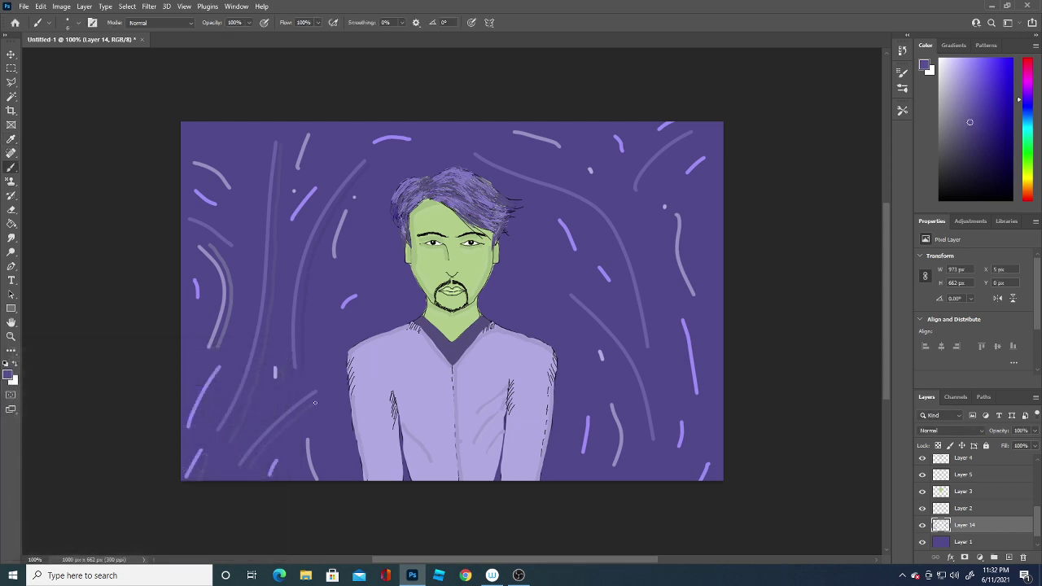
{"action": "left_click", "coordinate": [8, 374]}
{"action": "left_click", "coordinate": [264, 449]}
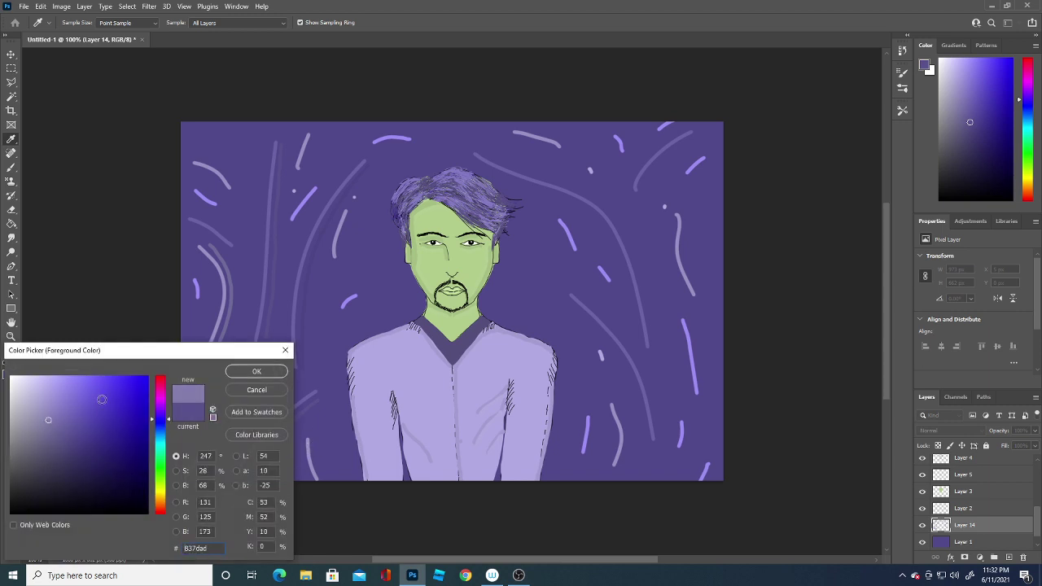
{"action": "left_click", "coordinate": [256, 371]}
{"action": "left_click_drag", "start_coordinate": [314, 441], "coordinate": [325, 473]}
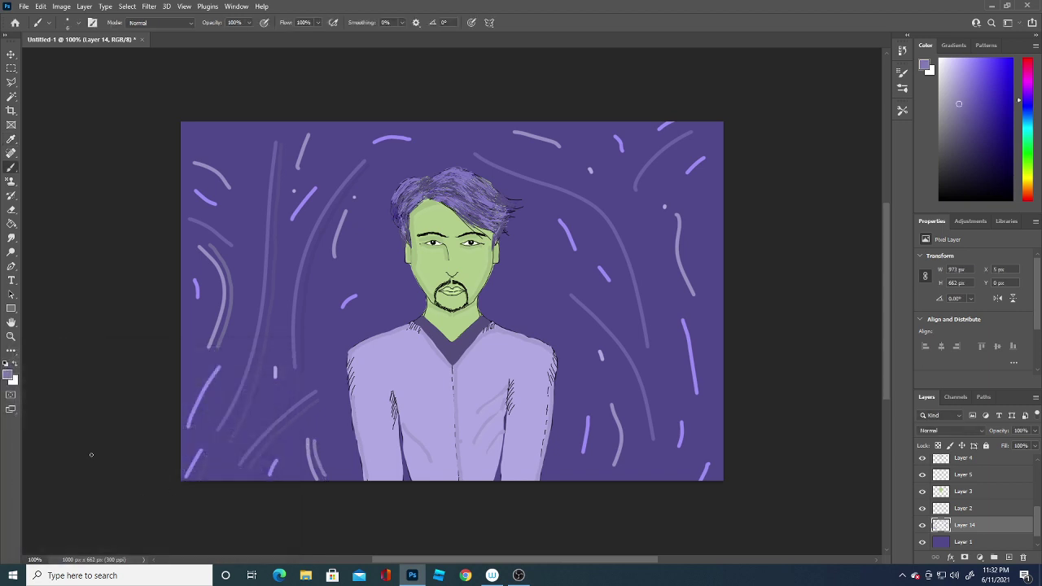
- Sample a brighter lavender from the canvas as the new painting colour
{"action": "left_click", "coordinate": [8, 374]}
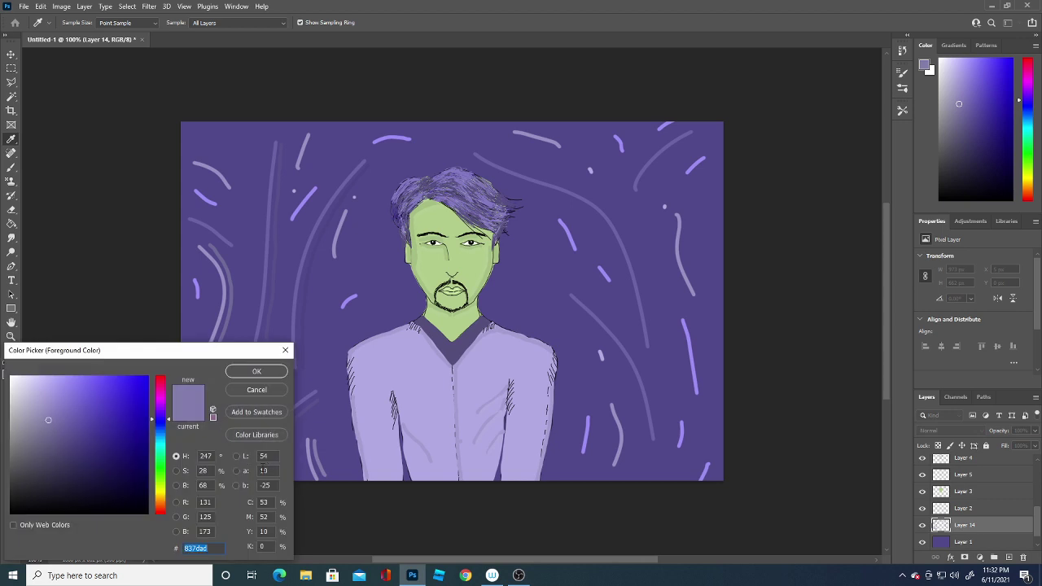
{"action": "left_click_drag", "start_coordinate": [249, 355], "coordinate": [477, 224]}
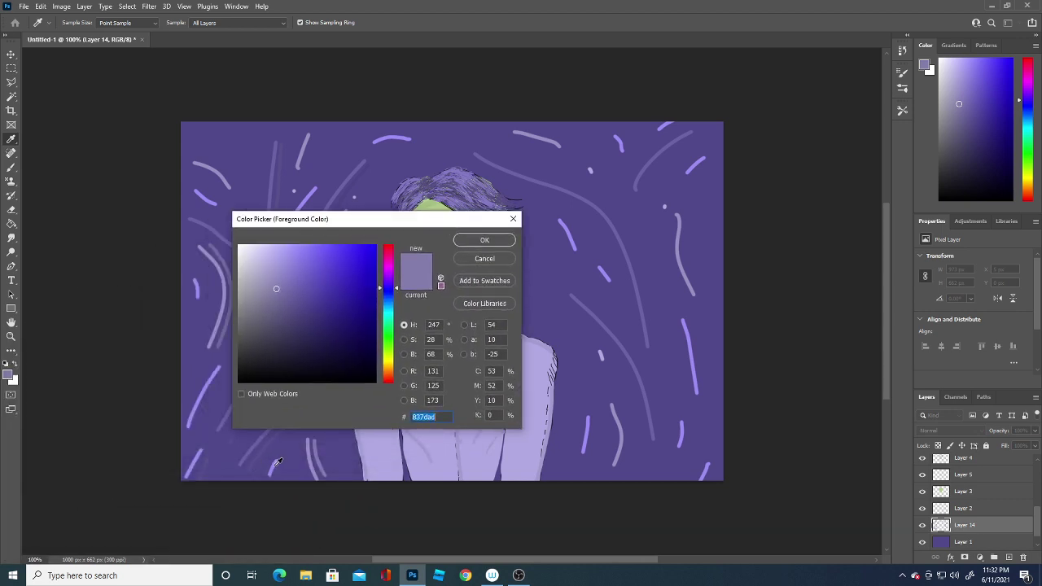
{"action": "left_click", "coordinate": [294, 433]}
{"action": "left_click", "coordinate": [484, 240]}
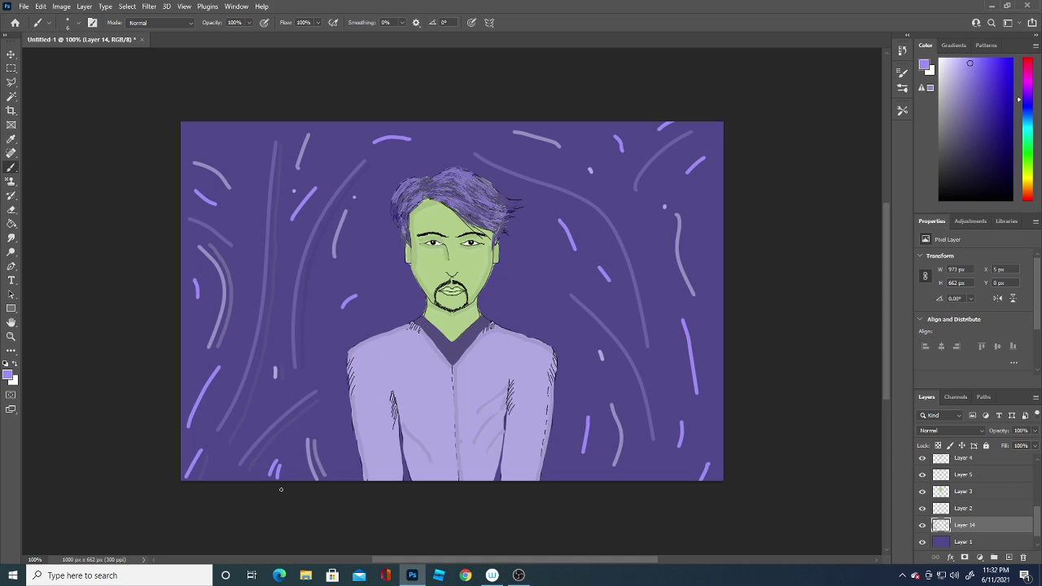
- Paint a dark purple curved stroke above the hair on the right
{"action": "left_click", "coordinate": [922, 525]}
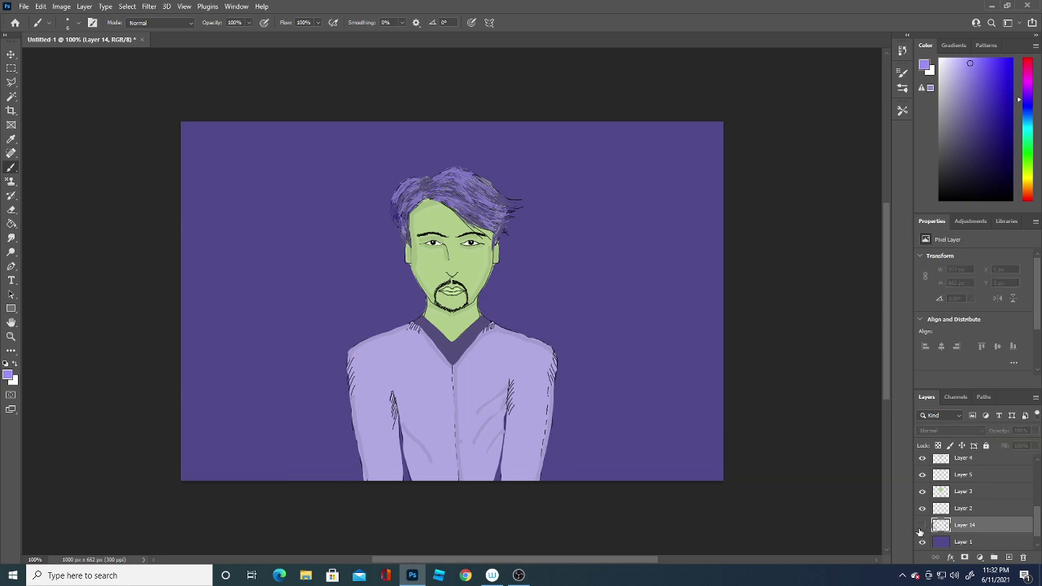
{"action": "left_click", "coordinate": [922, 525]}
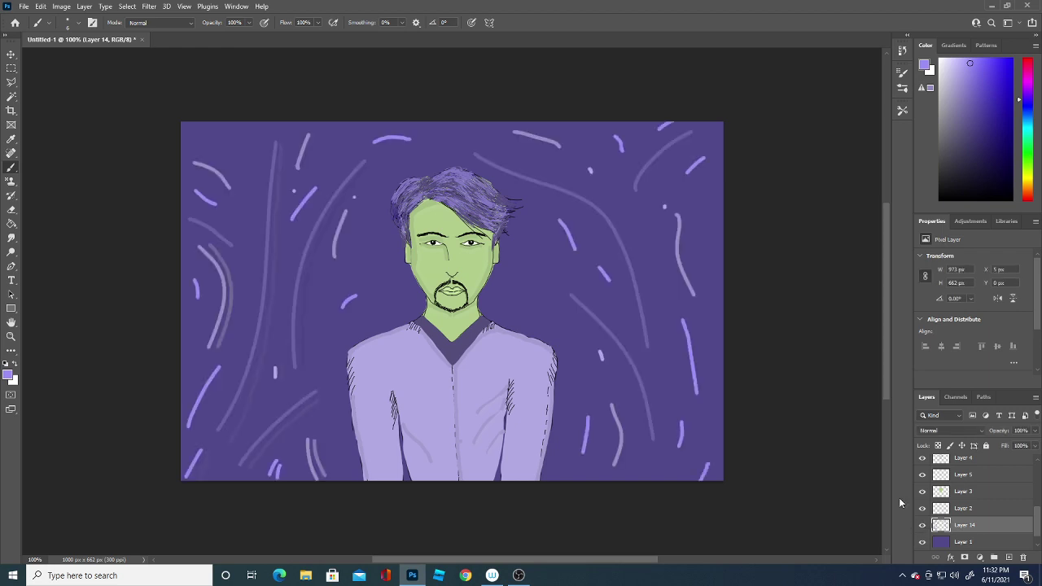
{"action": "left_click", "coordinate": [8, 375]}
{"action": "left_click", "coordinate": [578, 207]}
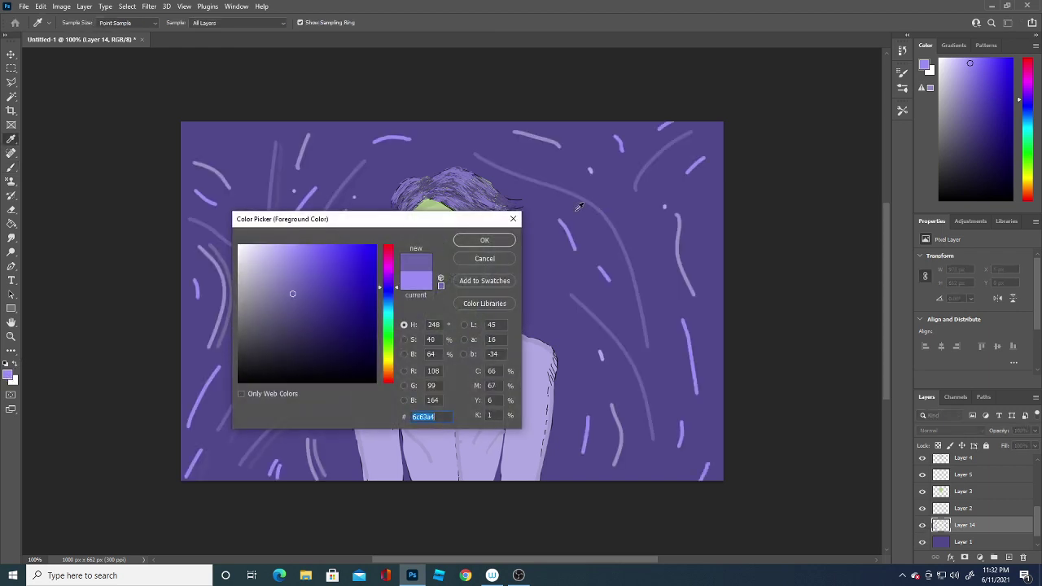
{"action": "left_click", "coordinate": [293, 320]}
{"action": "left_click", "coordinate": [485, 240]}
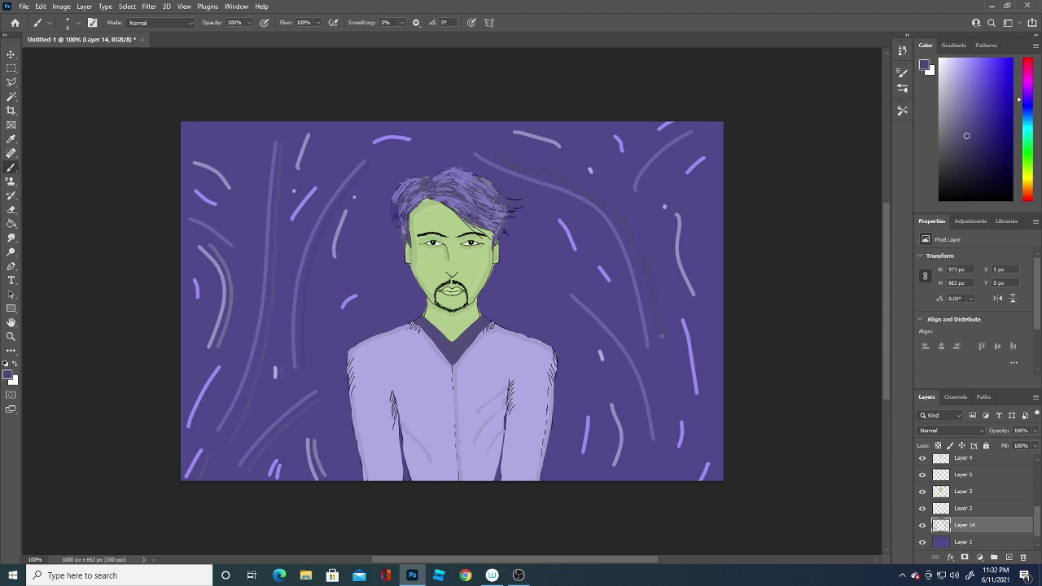
{"action": "key", "text": "ctrl+z"}
{"action": "left_click_drag", "start_coordinate": [616, 185], "coordinate": [604, 202]}
- Paint light lavender strokes beside the right-side swirls
{"action": "left_click", "coordinate": [9, 375]}
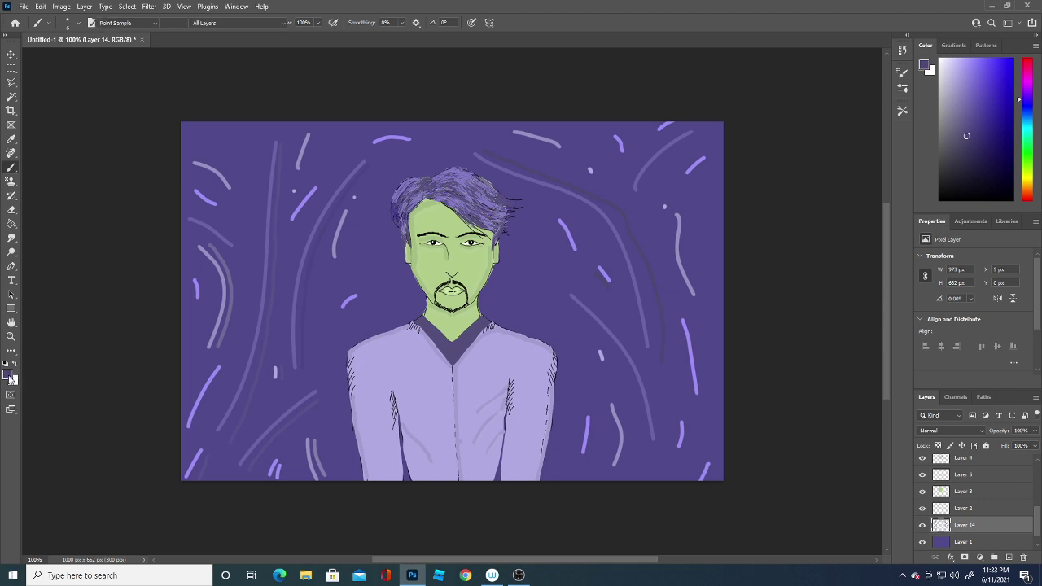
{"action": "left_click", "coordinate": [572, 231]}
{"action": "left_click", "coordinate": [318, 329]}
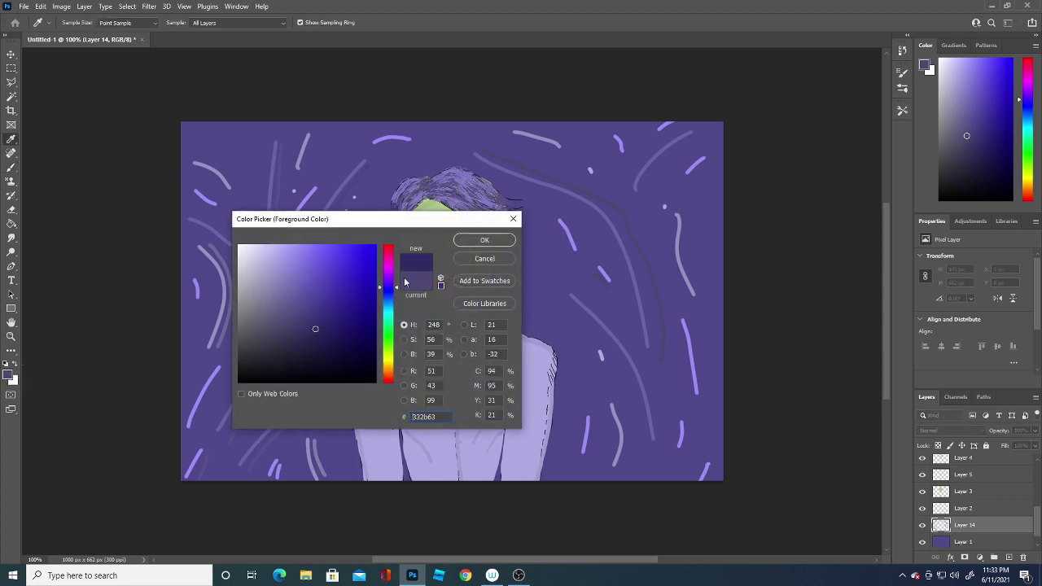
{"action": "left_click", "coordinate": [300, 268]}
{"action": "left_click", "coordinate": [484, 240]}
{"action": "mouse_move", "coordinate": [555, 223]}
{"action": "left_mouse_down"}
{"action": "mouse_move", "coordinate": [570, 257]}
{"action": "mouse_move", "coordinate": [609, 294]}
{"action": "left_mouse_up"}
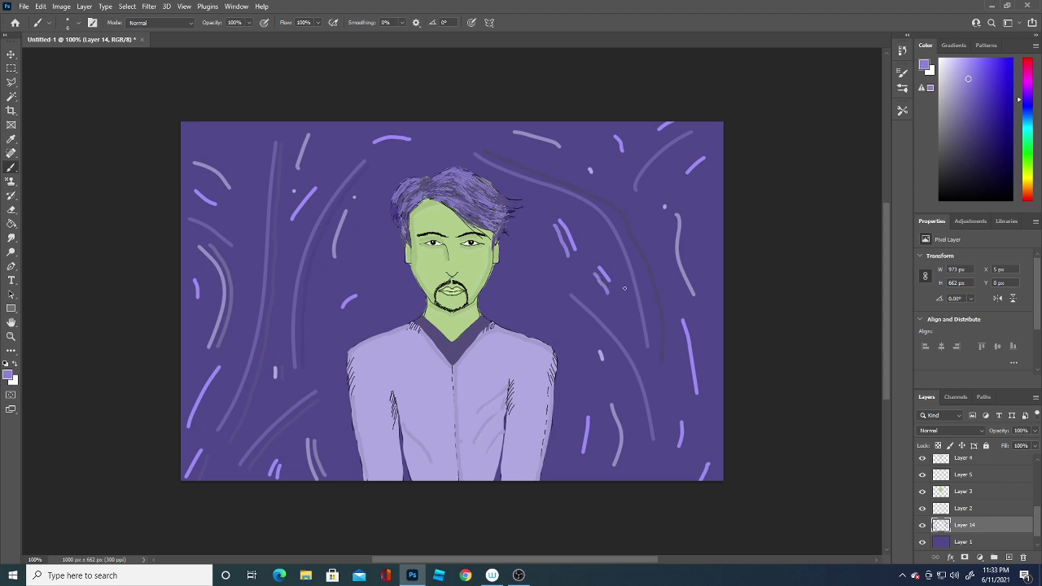
- Paint a purple 817ca8 stroke in the lower-right background
{"action": "left_click", "coordinate": [8, 375]}
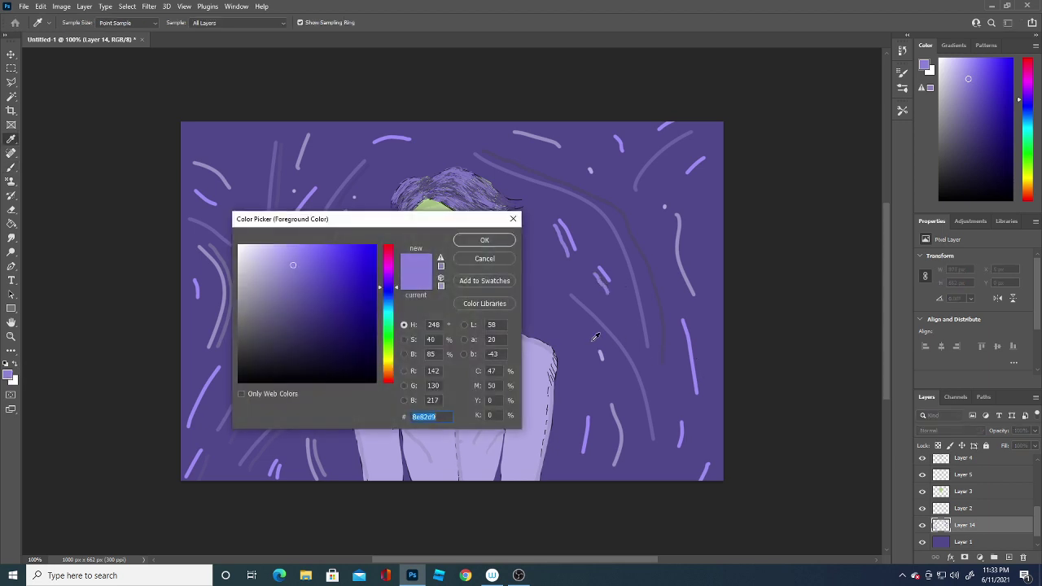
{"action": "left_click", "coordinate": [624, 341]}
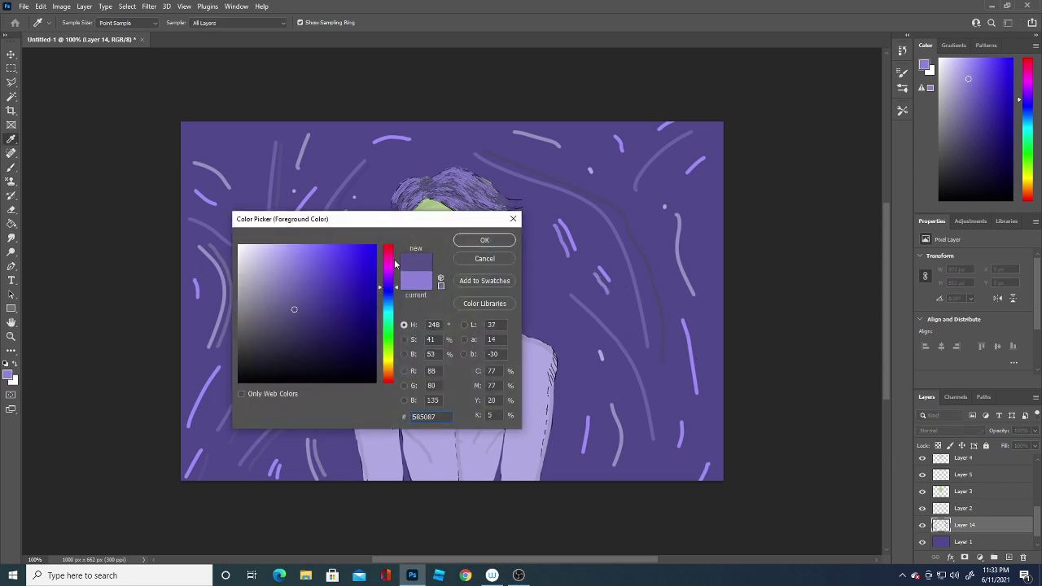
{"action": "left_click", "coordinate": [476, 241]}
{"action": "key", "text": "b"}
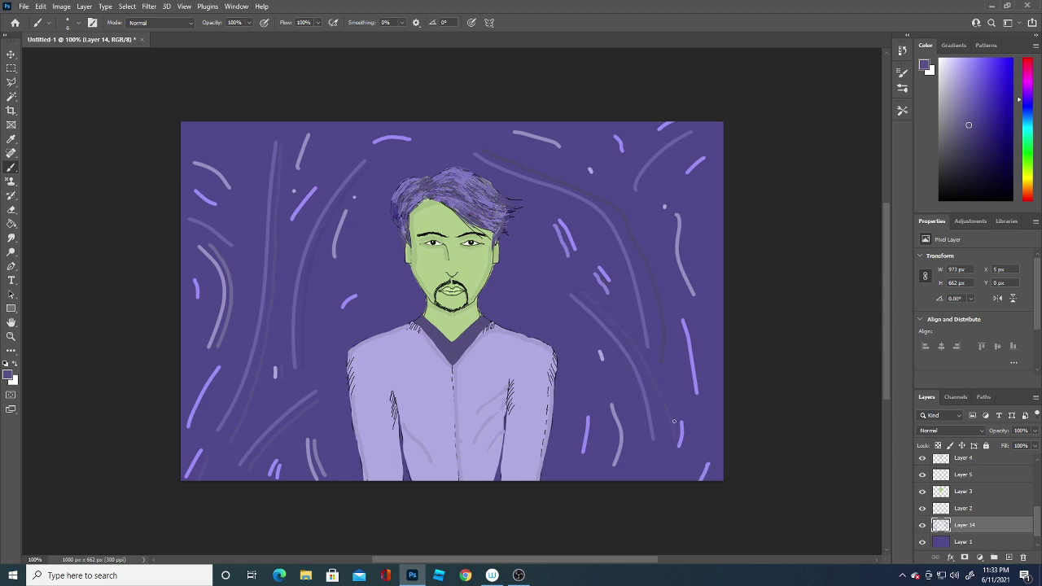
{"action": "left_click", "coordinate": [9, 376]}
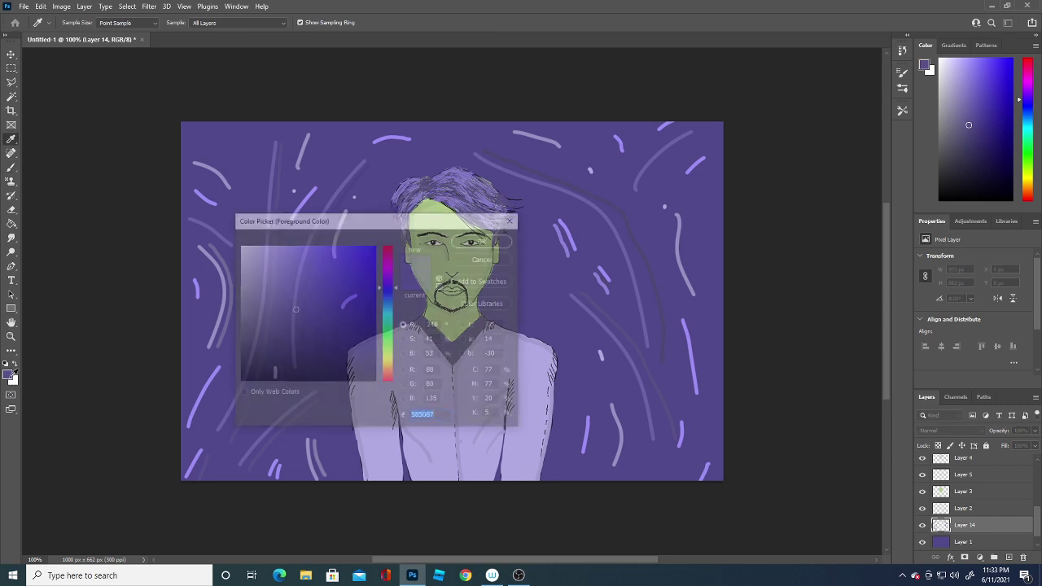
{"action": "left_click", "coordinate": [626, 423]}
{"action": "left_click", "coordinate": [274, 292]}
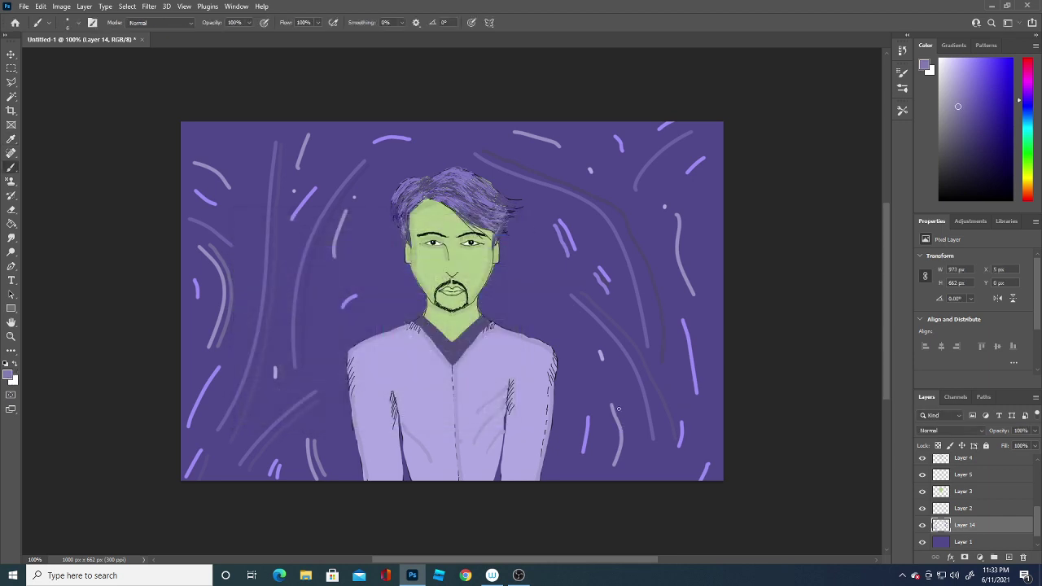
{"action": "left_click_drag", "start_coordinate": [619, 409], "coordinate": [625, 460]}
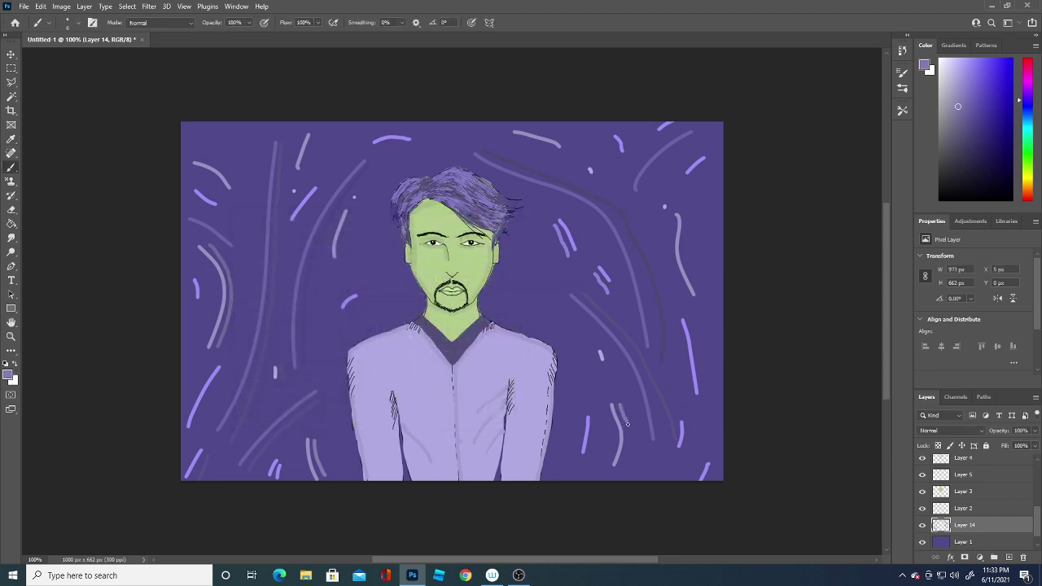
- Add a short vertical 8b7edb stroke and a small purple mark at lower right
{"action": "left_click", "coordinate": [10, 373]}
{"action": "left_click", "coordinate": [590, 436]}
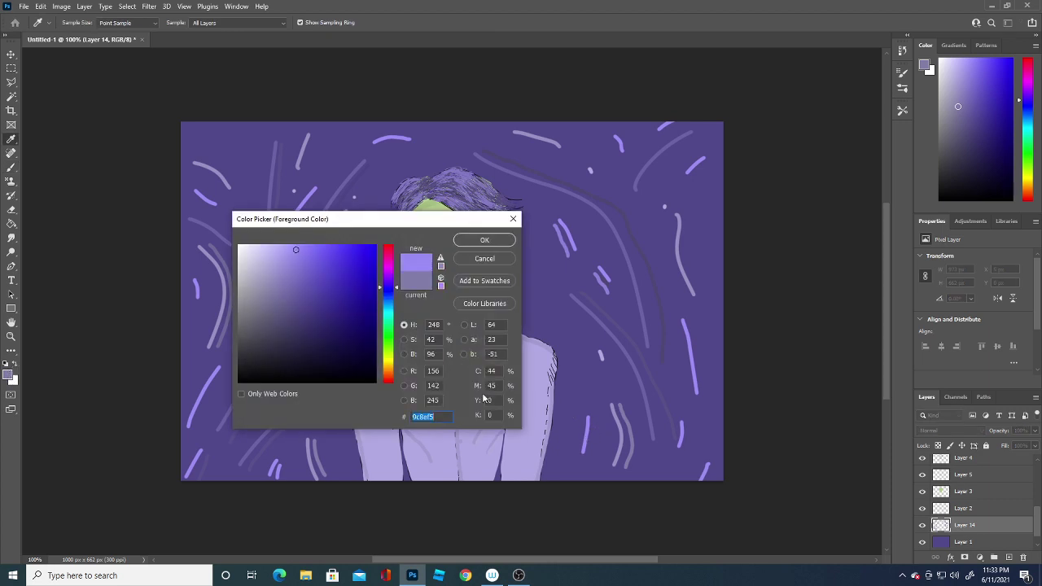
{"action": "left_click", "coordinate": [480, 240]}
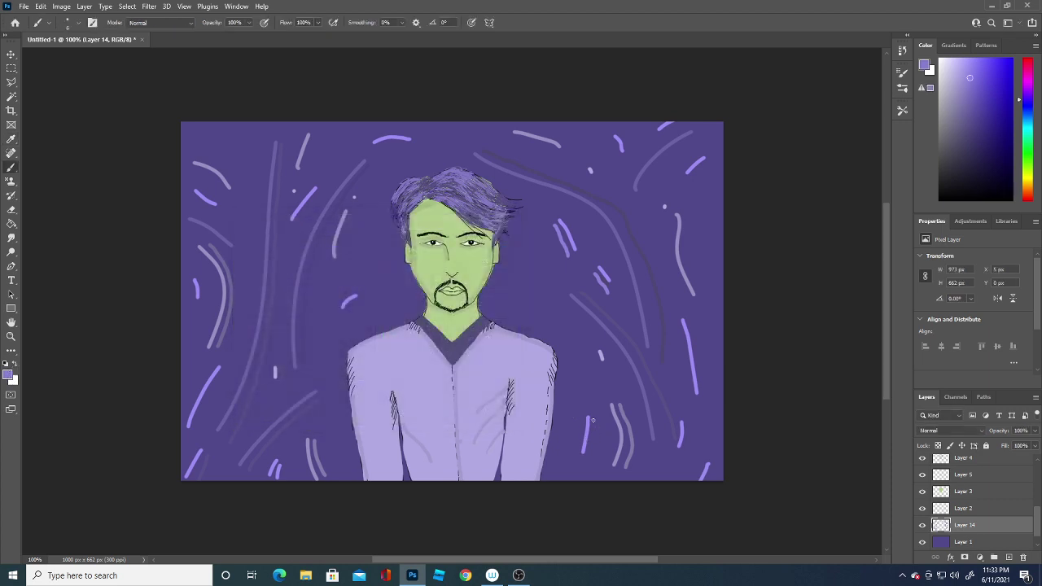
{"action": "left_click_drag", "start_coordinate": [592, 420], "coordinate": [591, 452]}
{"action": "left_click", "coordinate": [9, 376]}
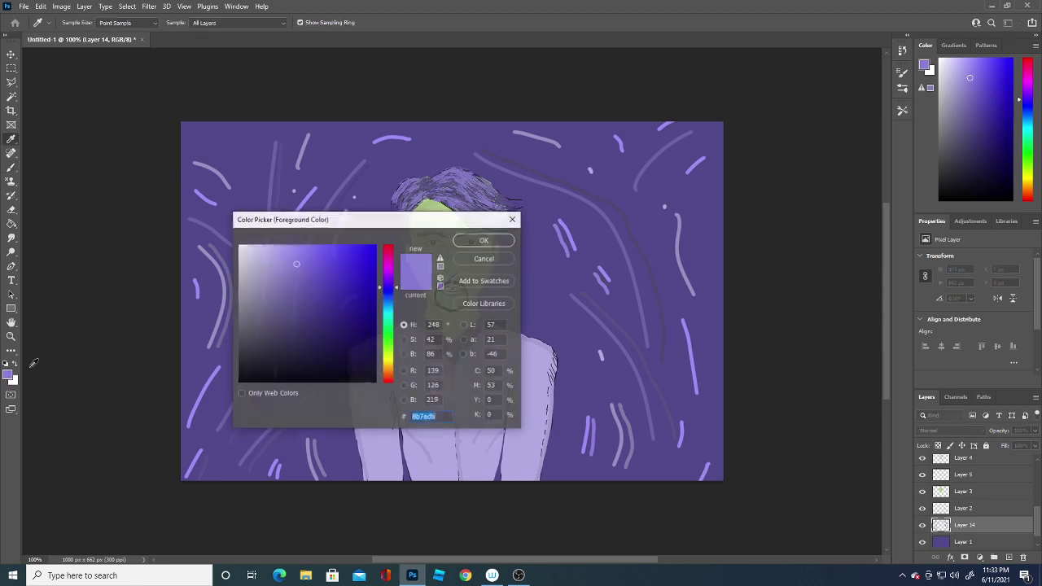
{"action": "left_click", "coordinate": [602, 352]}
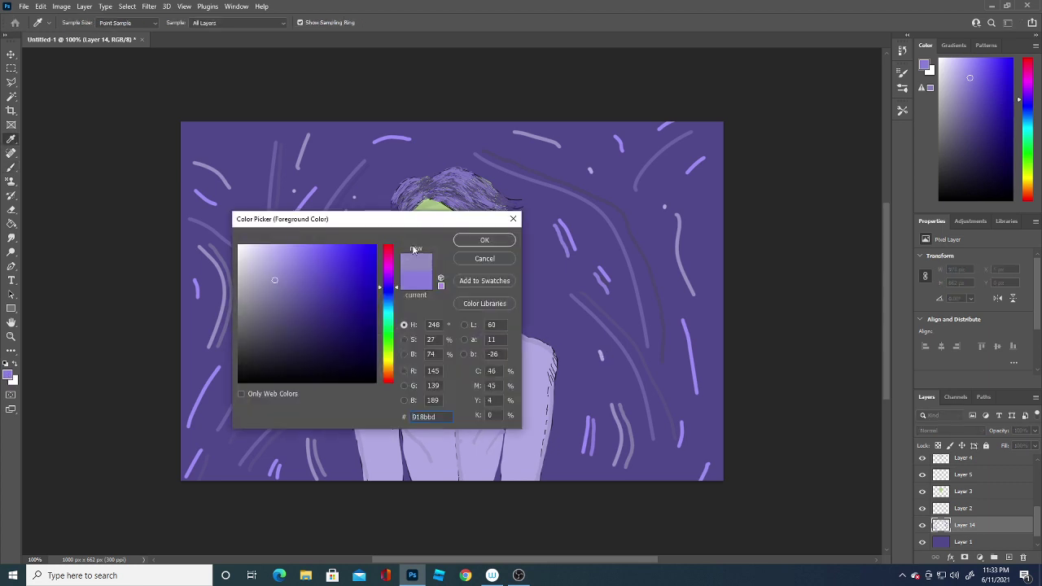
{"action": "left_click", "coordinate": [484, 240]}
{"action": "left_click_drag", "start_coordinate": [607, 353], "coordinate": [608, 359]}
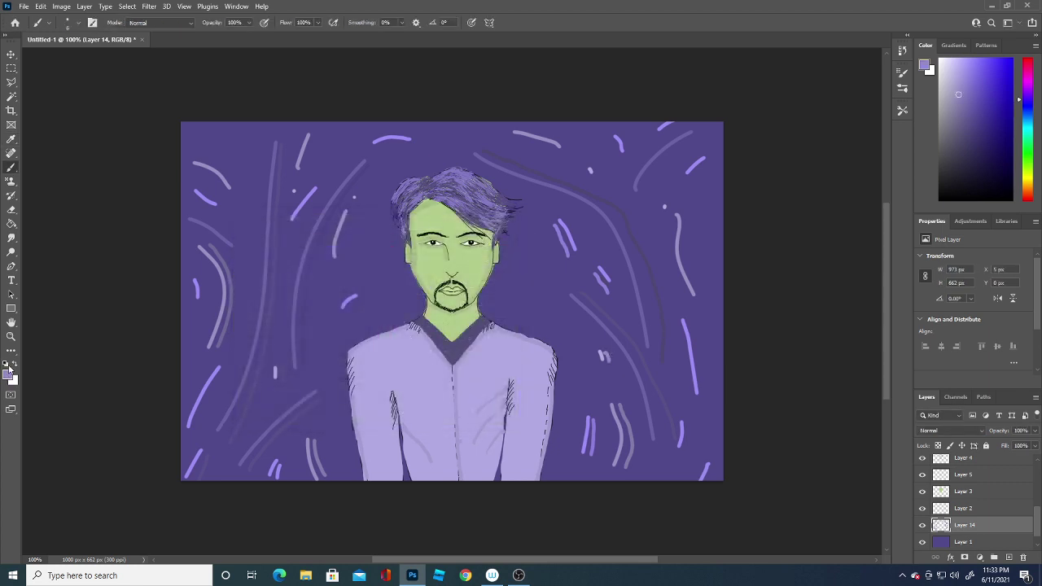
- Paint light-purple swirls on the right background and extra strokes at lower and top right
{"action": "left_click", "coordinate": [9, 373]}
{"action": "left_click", "coordinate": [693, 277]}
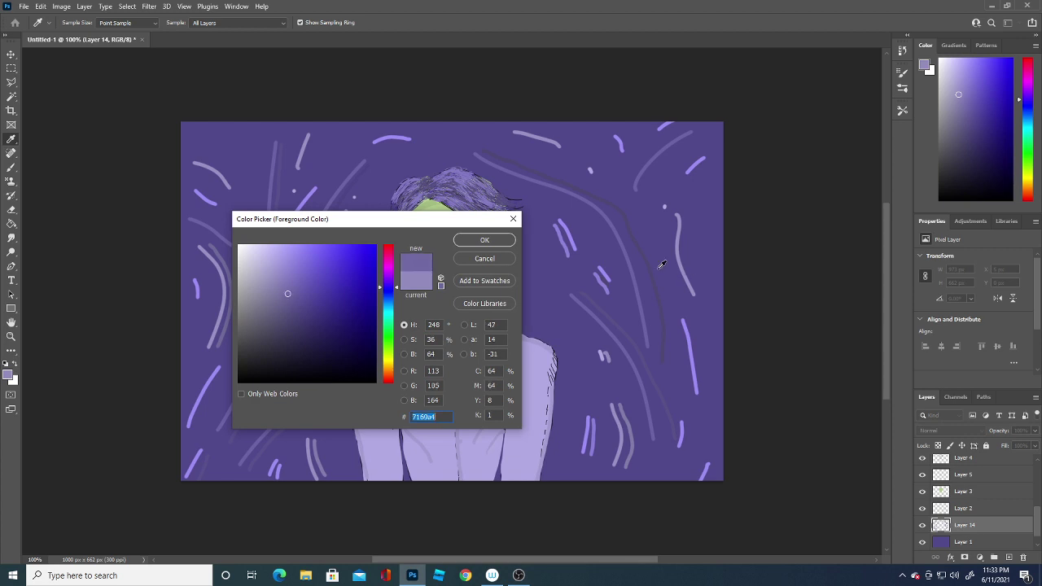
{"action": "left_click", "coordinate": [291, 307]}
{"action": "left_click", "coordinate": [483, 242]}
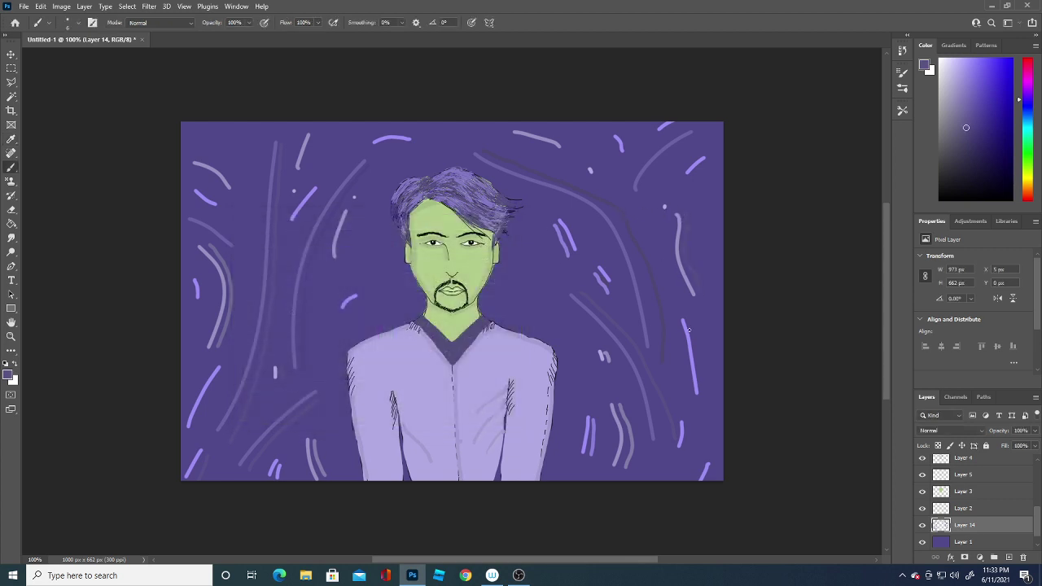
{"action": "left_click", "coordinate": [11, 379]}
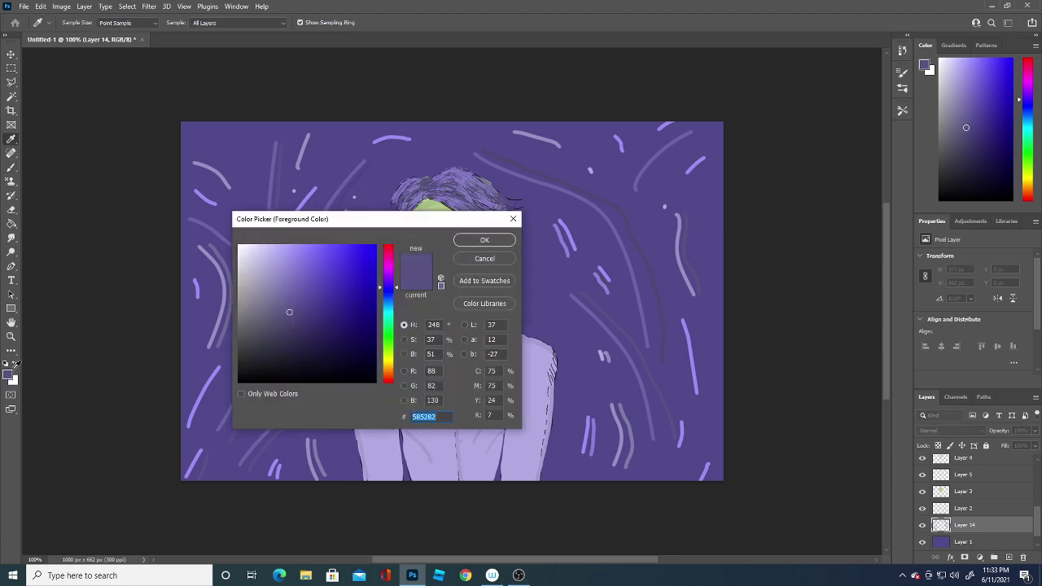
{"action": "left_click", "coordinate": [693, 345]}
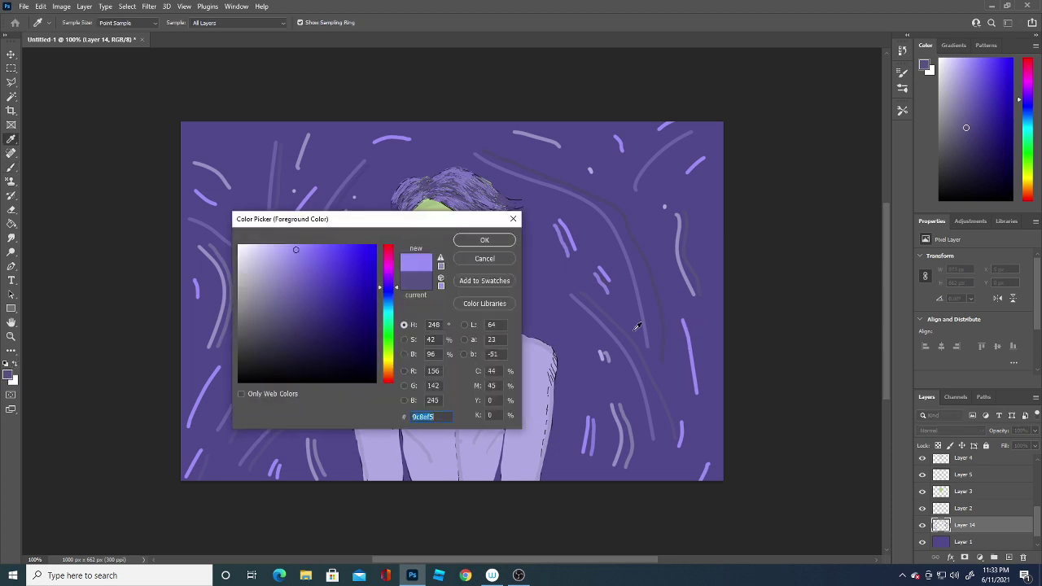
{"action": "left_click", "coordinate": [480, 239]}
{"action": "key", "text": "b"}
{"action": "left_click_drag", "start_coordinate": [688, 323], "coordinate": [703, 391]}
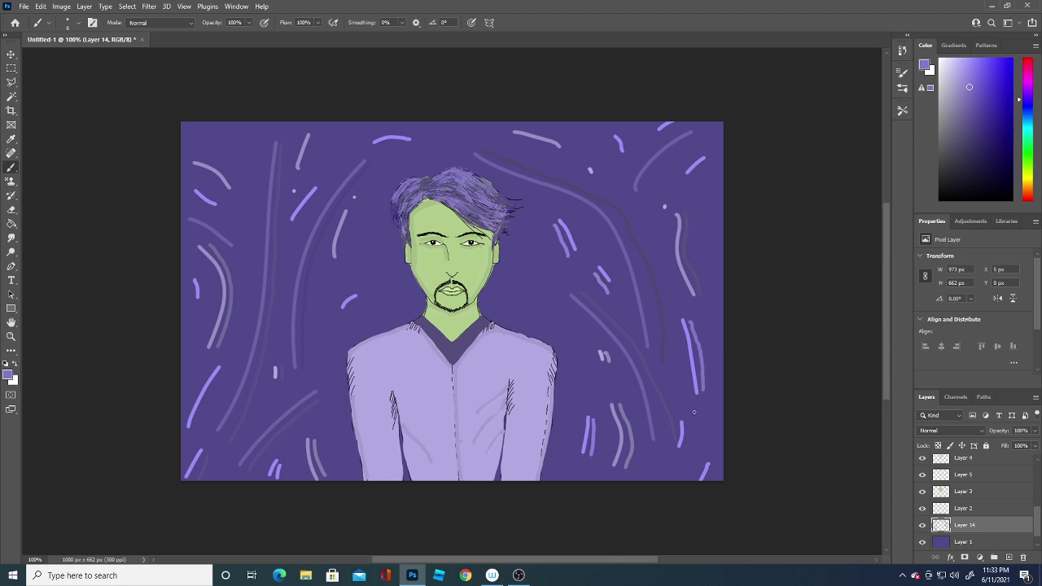
{"action": "left_click_drag", "start_coordinate": [686, 426], "coordinate": [684, 447]}
{"action": "left_click_drag", "start_coordinate": [693, 177], "coordinate": [710, 161]}
{"action": "mouse_move", "coordinate": [664, 133]}
{"action": "left_mouse_down"}
{"action": "mouse_move", "coordinate": [681, 122]}
{"action": "mouse_move", "coordinate": [628, 153]}
{"action": "left_mouse_up"}
- Set the foreground colour to black (#000000) and add a new empty layer
{"action": "left_click", "coordinate": [7, 374]}
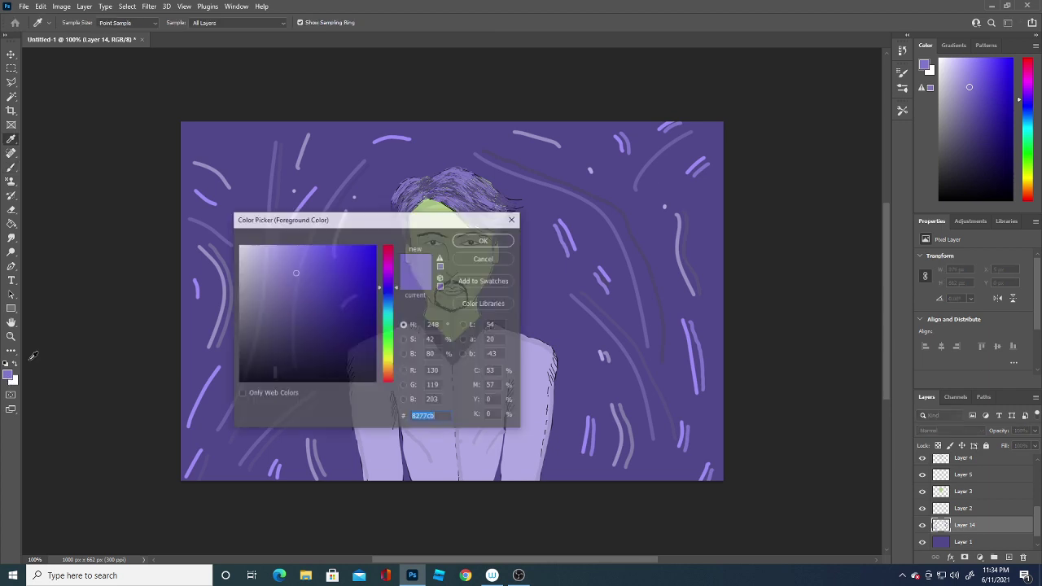
{"action": "left_click", "coordinate": [661, 155]}
{"action": "left_click", "coordinate": [301, 312]}
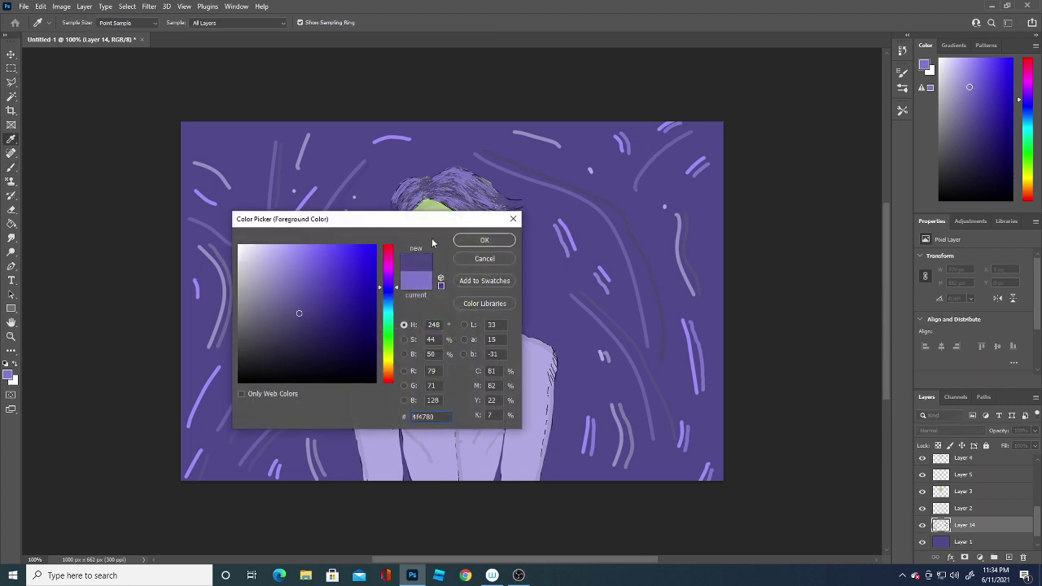
{"action": "left_click", "coordinate": [484, 240]}
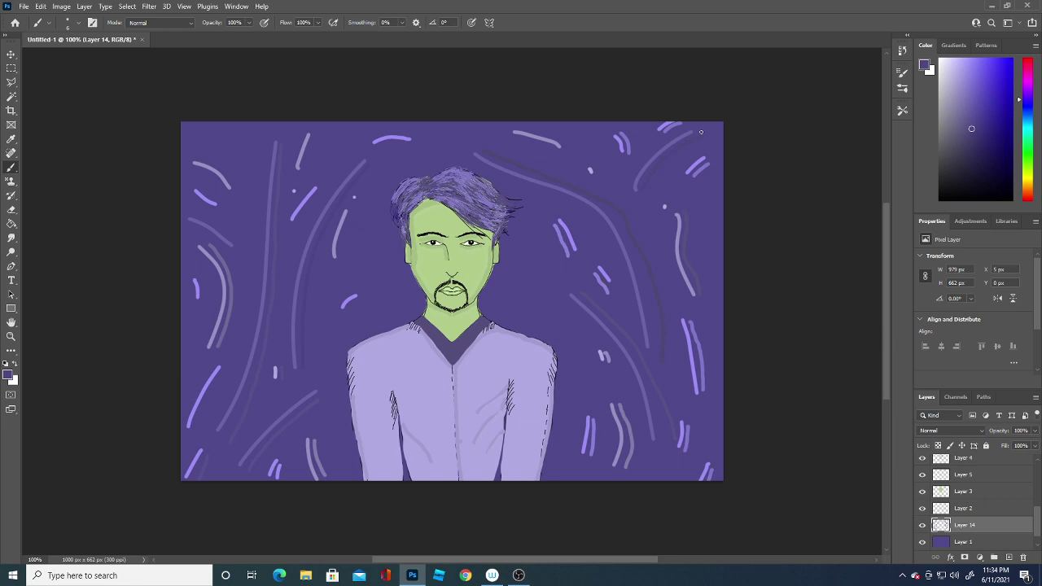
{"action": "left_click", "coordinate": [7, 376]}
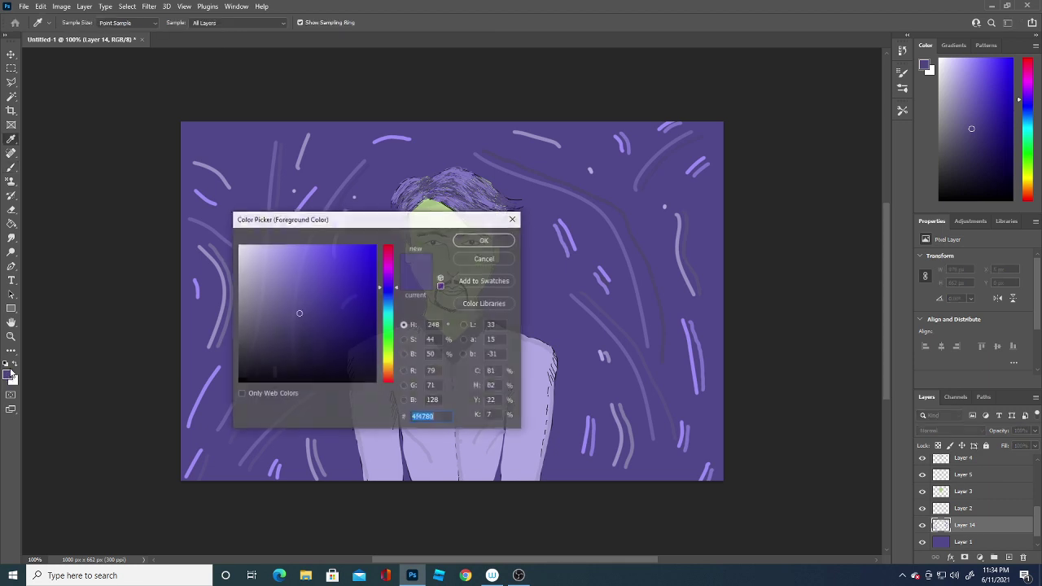
{"action": "type", "text": "000000"}
{"action": "left_click", "coordinate": [494, 244]}
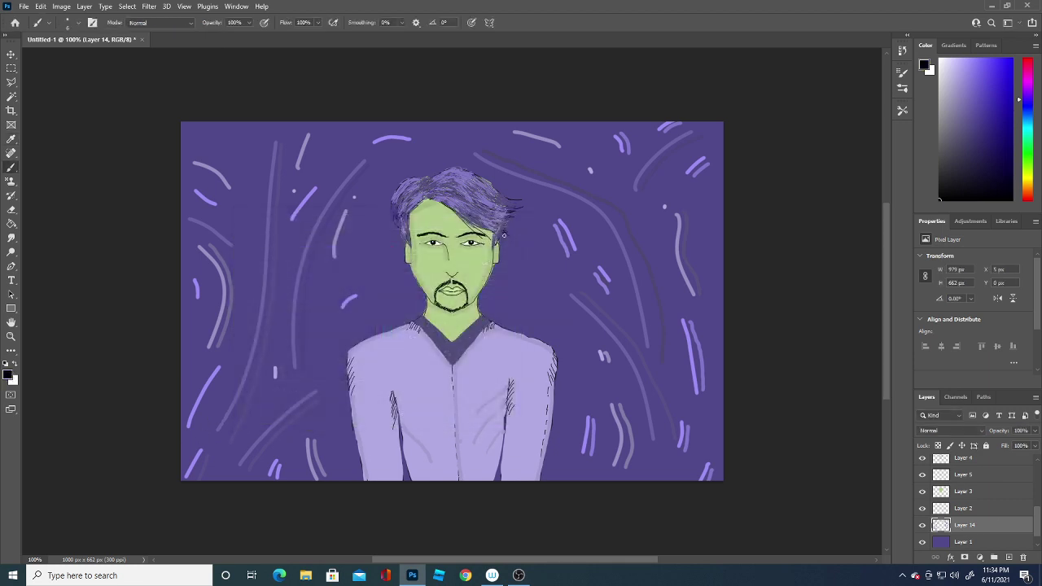
{"action": "left_click", "coordinate": [1009, 556]}
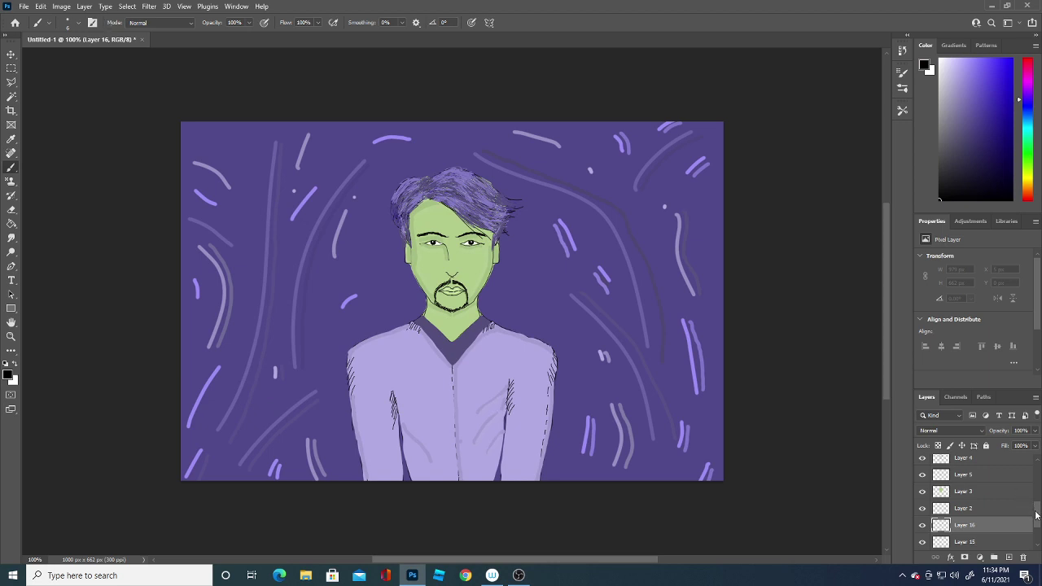
- Add a new layer above Layer 12 and shrink the brush to 1 px
{"action": "left_click_drag", "start_coordinate": [1037, 512], "coordinate": [1037, 465]}
{"action": "left_click", "coordinate": [999, 467]}
{"action": "left_click", "coordinate": [1009, 557]}
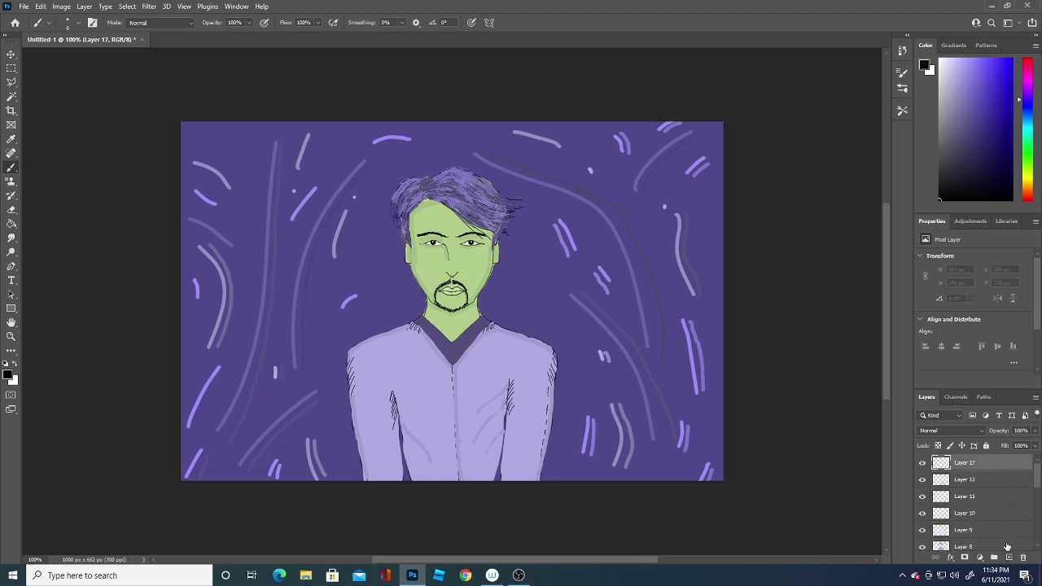
{"action": "left_click", "coordinate": [78, 22]}
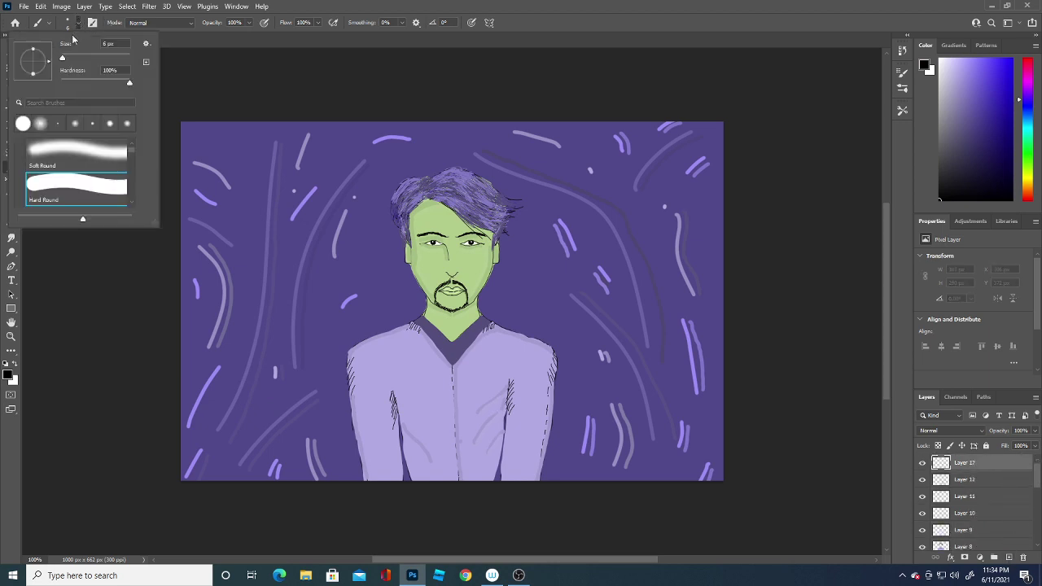
{"action": "left_click_drag", "start_coordinate": [65, 59], "coordinate": [41, 53]}
- Draw fine dark lines beside the left eye and under the right eye
{"action": "left_click", "coordinate": [423, 244]}
{"action": "left_click_drag", "start_coordinate": [423, 245], "coordinate": [482, 238]}
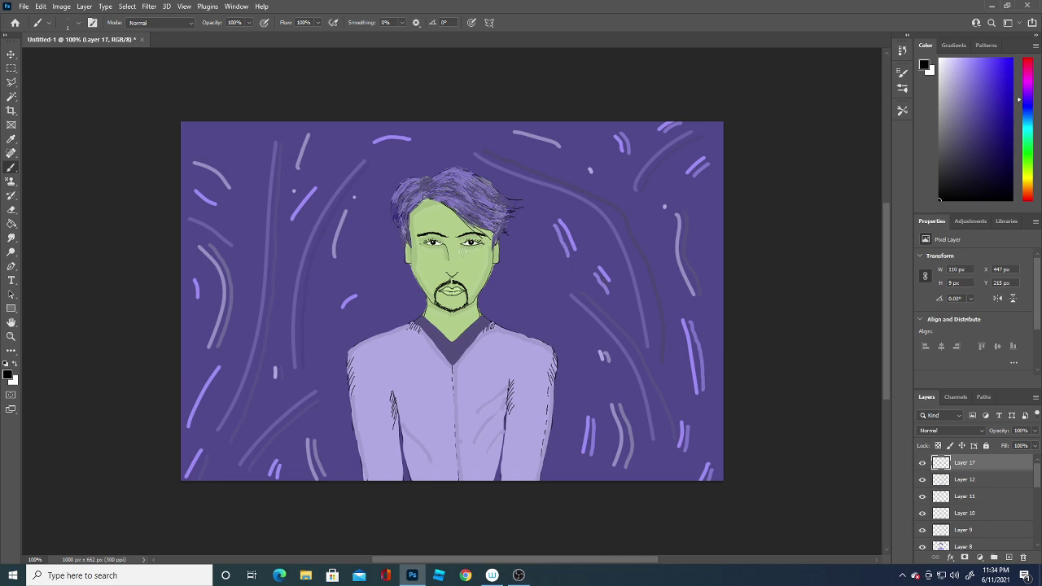
{"action": "left_click_drag", "start_coordinate": [460, 248], "coordinate": [469, 248]}
{"action": "left_click_drag", "start_coordinate": [469, 245], "coordinate": [476, 249]}
- On another new layer, paint a dark stroke near the left eye and a forehead dot
{"action": "key", "text": "ctrl+shift+alt+n"}
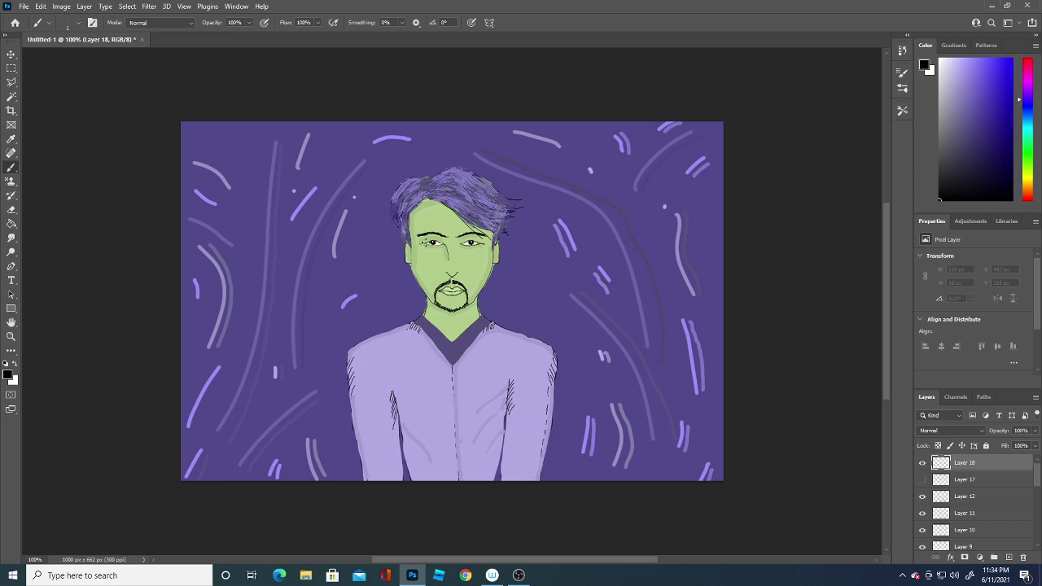
{"action": "mouse_move", "coordinate": [420, 239]}
{"action": "left_mouse_down"}
{"action": "mouse_move", "coordinate": [484, 241]}
{"action": "mouse_move", "coordinate": [472, 244]}
{"action": "left_mouse_up"}
{"action": "left_click", "coordinate": [445, 241]}
{"action": "left_click", "coordinate": [10, 376]}
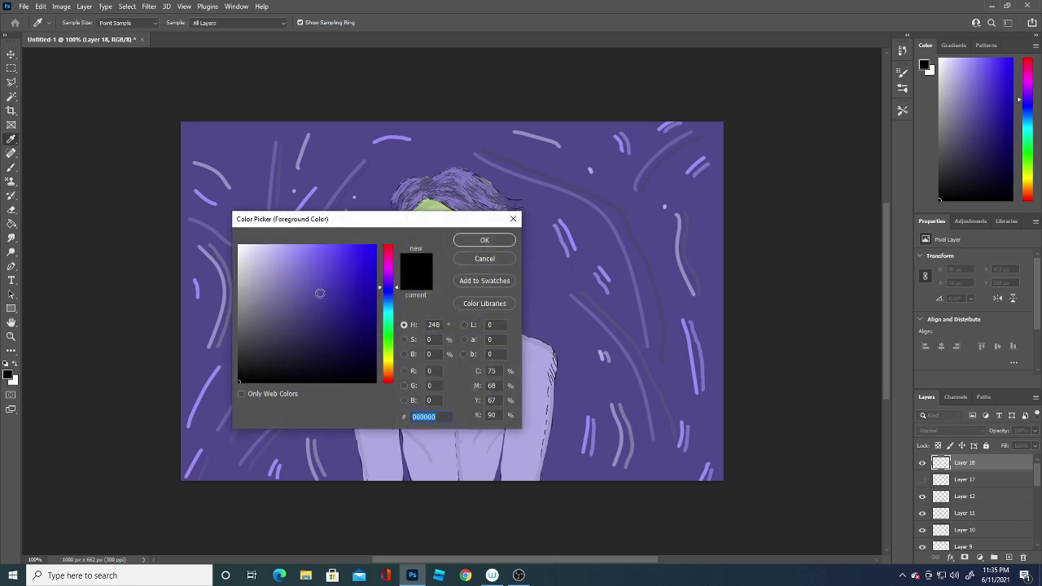
- Paint light-purple highlights across both sides of the hair and dab a small earring by the ear
{"action": "left_click", "coordinate": [467, 176]}
{"action": "left_click", "coordinate": [483, 239]}
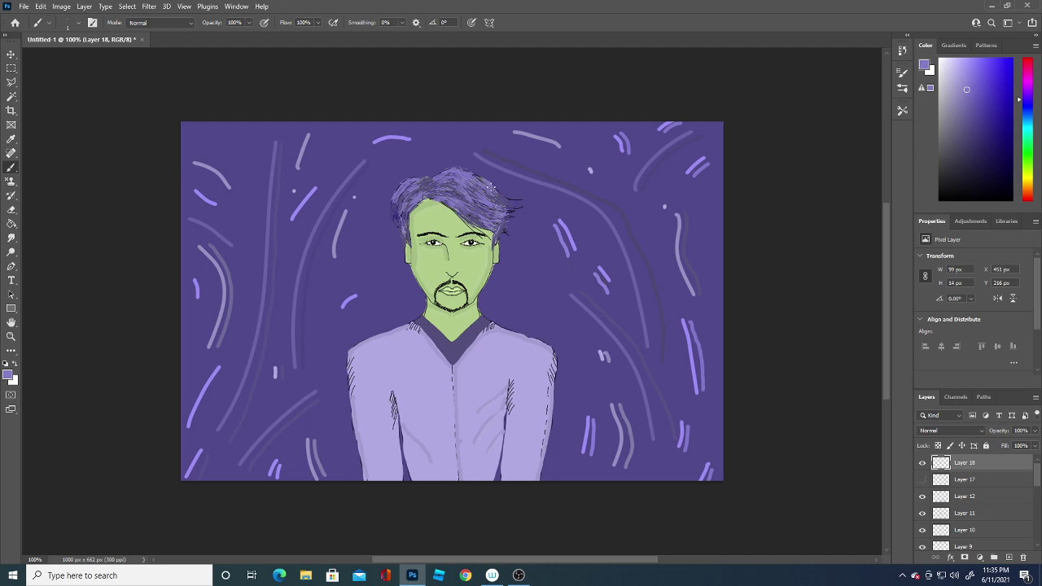
{"action": "mouse_move", "coordinate": [491, 188]}
{"action": "left_mouse_down"}
{"action": "mouse_move", "coordinate": [480, 177]}
{"action": "mouse_move", "coordinate": [425, 176]}
{"action": "left_mouse_up"}
{"action": "left_click_drag", "start_coordinate": [492, 207], "coordinate": [504, 206]}
{"action": "left_click_drag", "start_coordinate": [417, 201], "coordinate": [414, 200]}
{"action": "left_click", "coordinate": [9, 377]}
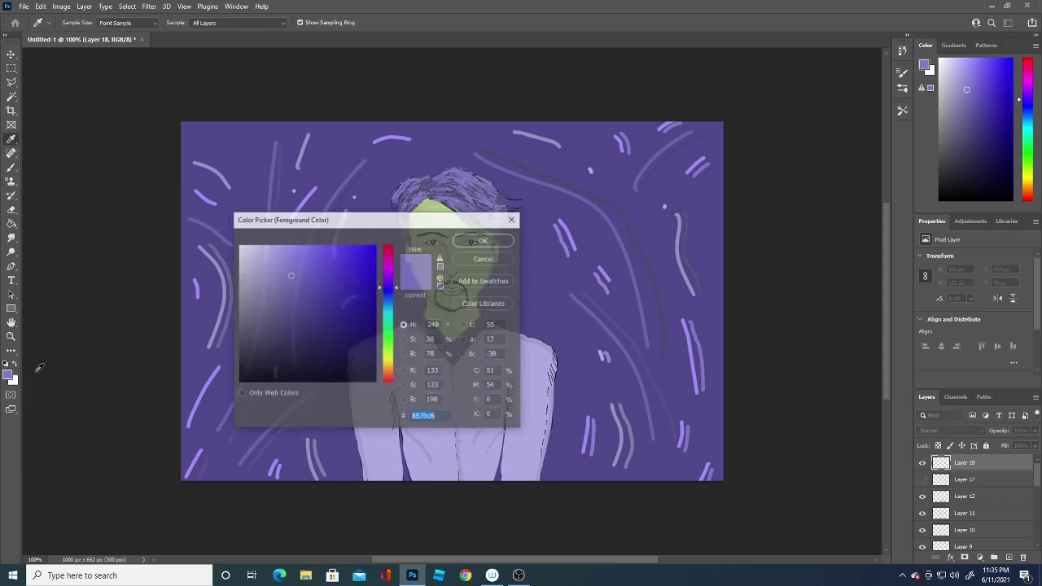
{"action": "left_click", "coordinate": [498, 241]}
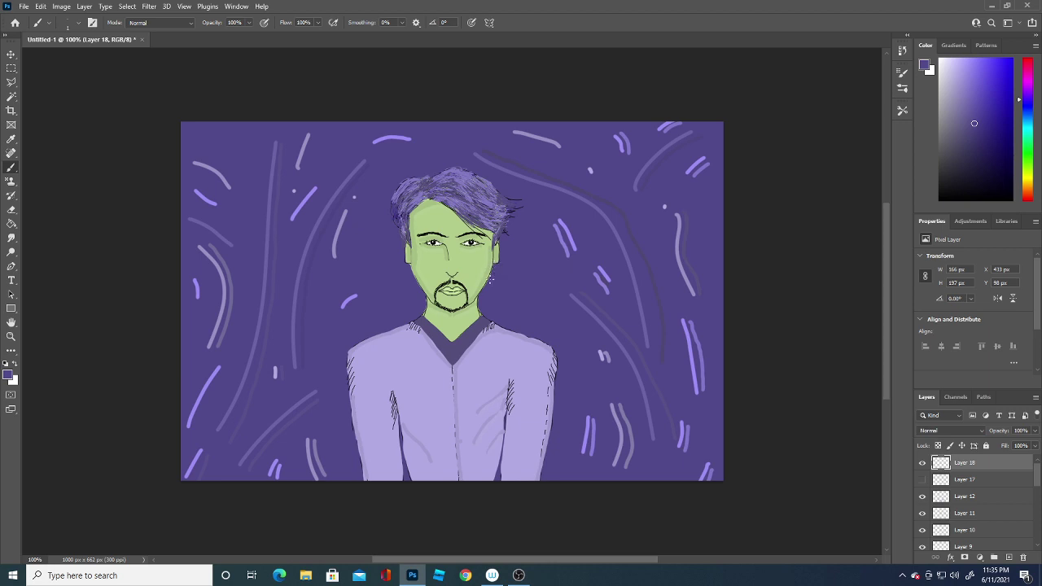
{"action": "left_click", "coordinate": [492, 276]}
- On new Layer 19, draw a thin black (#000000) freehand loop at lower right
{"action": "left_click", "coordinate": [1008, 558]}
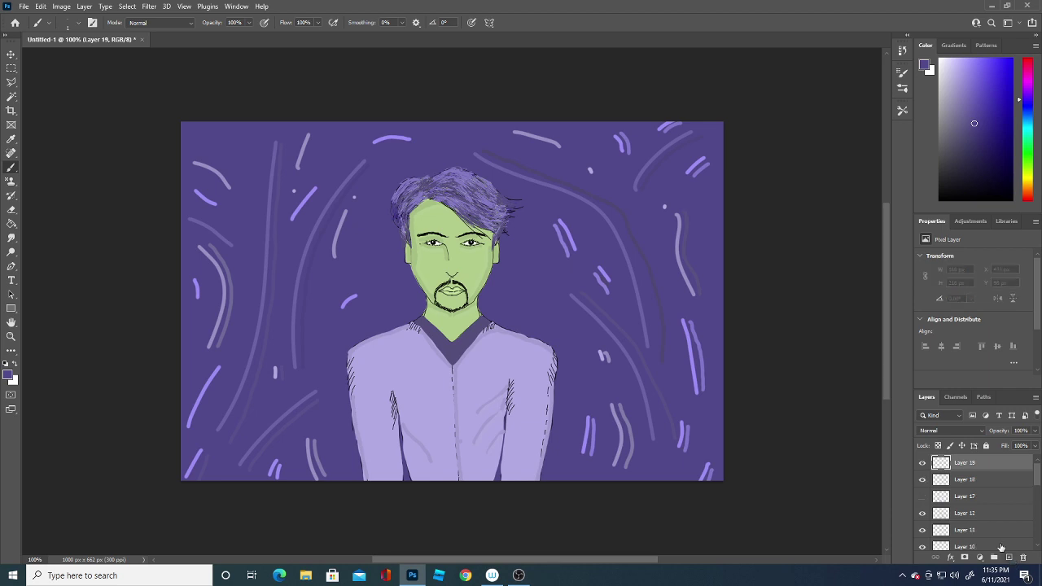
{"action": "left_click_drag", "start_coordinate": [613, 389], "coordinate": [561, 444]}
{"action": "key", "text": "ctrl+z"}
{"action": "left_click", "coordinate": [9, 375]}
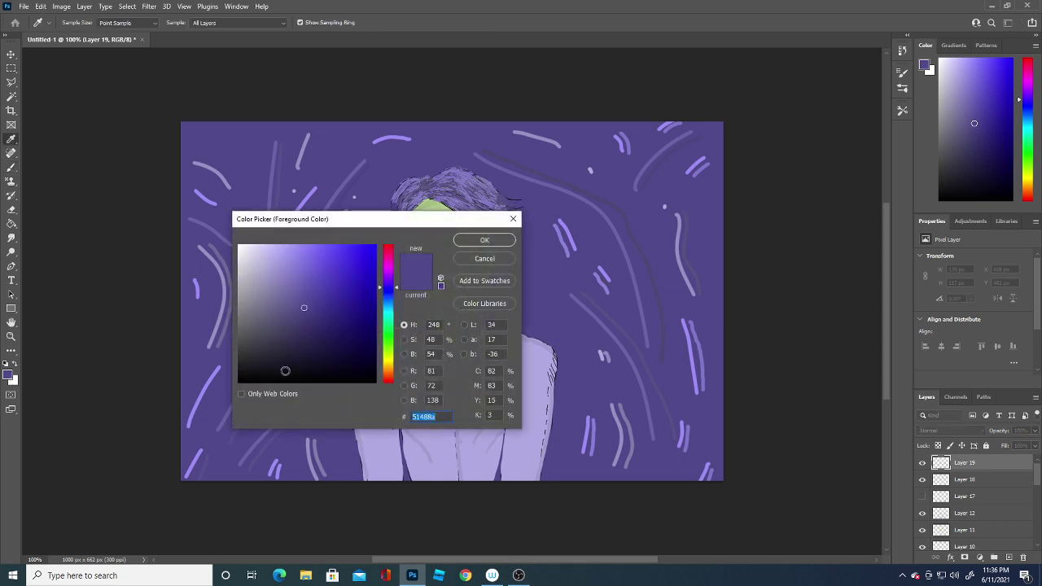
{"action": "type", "text": "000000"}
{"action": "key", "text": "Return"}
{"action": "mouse_move", "coordinate": [618, 424]}
{"action": "left_mouse_down"}
{"action": "mouse_move", "coordinate": [612, 416]}
{"action": "mouse_move", "coordinate": [656, 350]}
{"action": "left_mouse_up"}
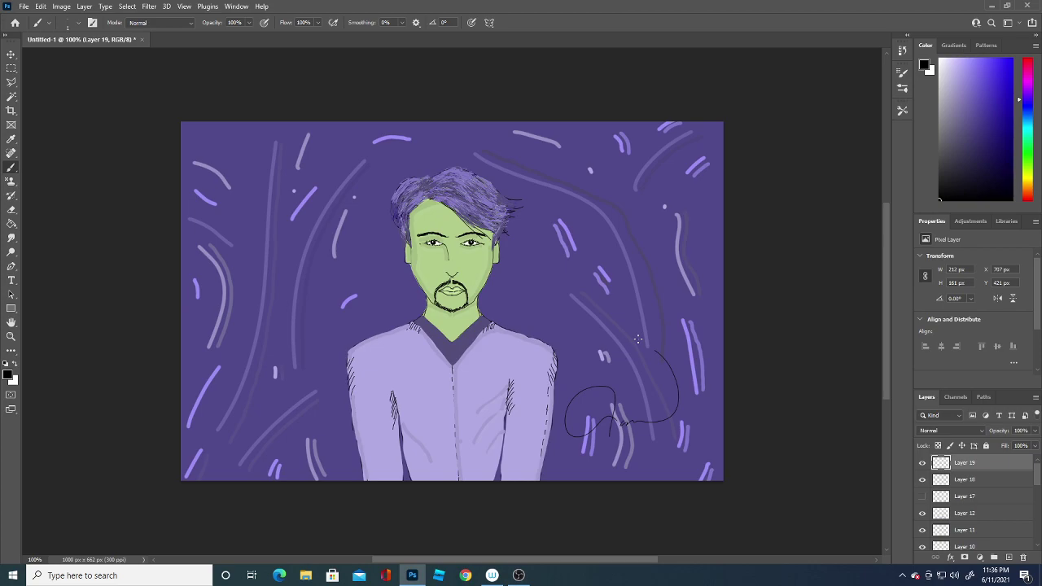